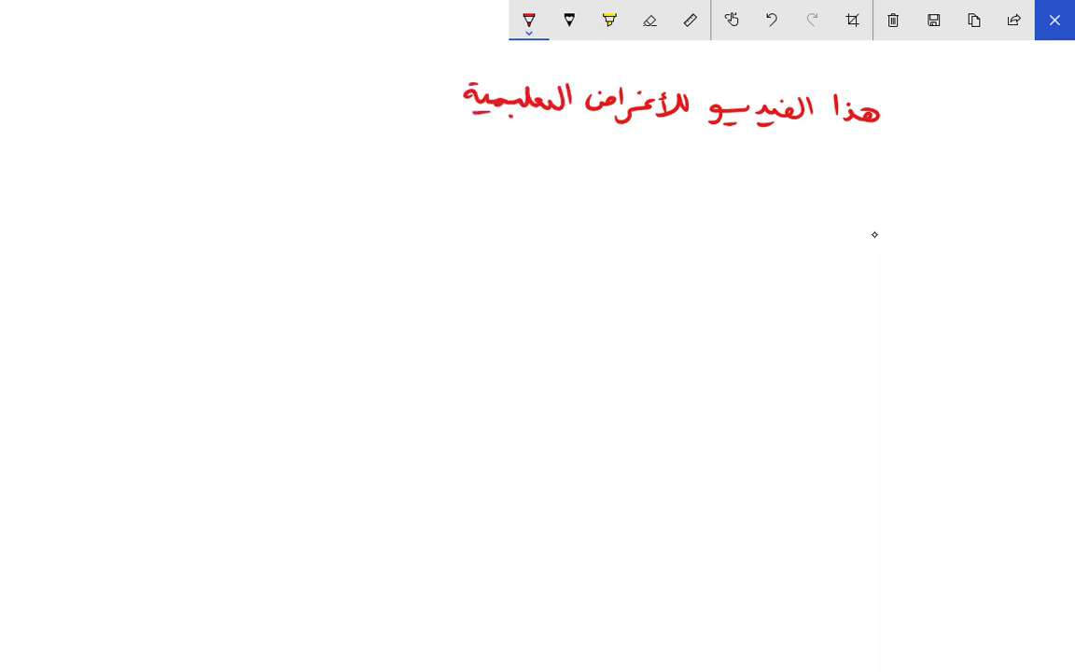
- Handwrite «والوقاية والحماية» in red ink to finish the first line of the sketch
drag(420, 91, 404, 110)
mouse_move(395, 82)
mouse_down()
mouse_move(394, 105)
mouse_move(349, 103)
mouse_up()
mouse_move(347, 80)
mouse_down()
mouse_move(347, 105)
mouse_move(359, 79)
mouse_up()
mouse_move(333, 97)
mouse_down()
mouse_move(252, 97)
mouse_move(245, 87)
mouse_up()
mouse_move(238, 67)
mouse_down()
mouse_move(224, 86)
mouse_move(194, 94)
mouse_up()
drag(196, 82, 177, 93)
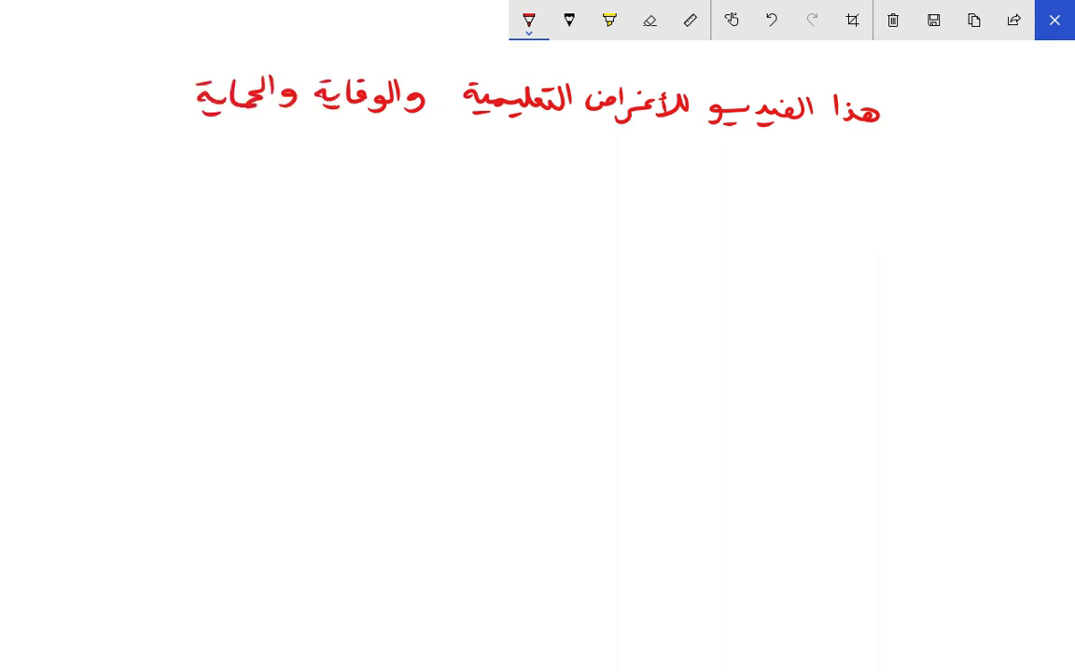
- Handwrite «وغير مسموح باستخدامه في أي أغراض أخرى» in red ink across two lines below the first line
mouse_move(833, 205)
mouse_down()
mouse_move(733, 224)
mouse_move(676, 205)
mouse_move(611, 200)
mouse_move(586, 217)
mouse_move(424, 196)
mouse_up()
drag(418, 190, 367, 203)
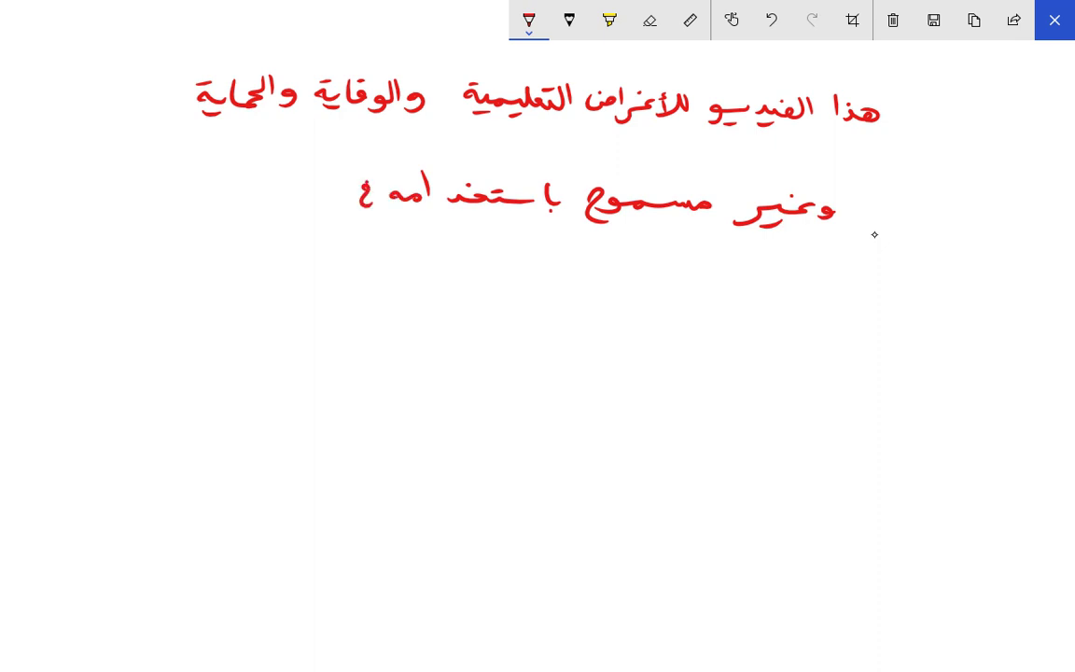
drag(313, 155, 285, 198)
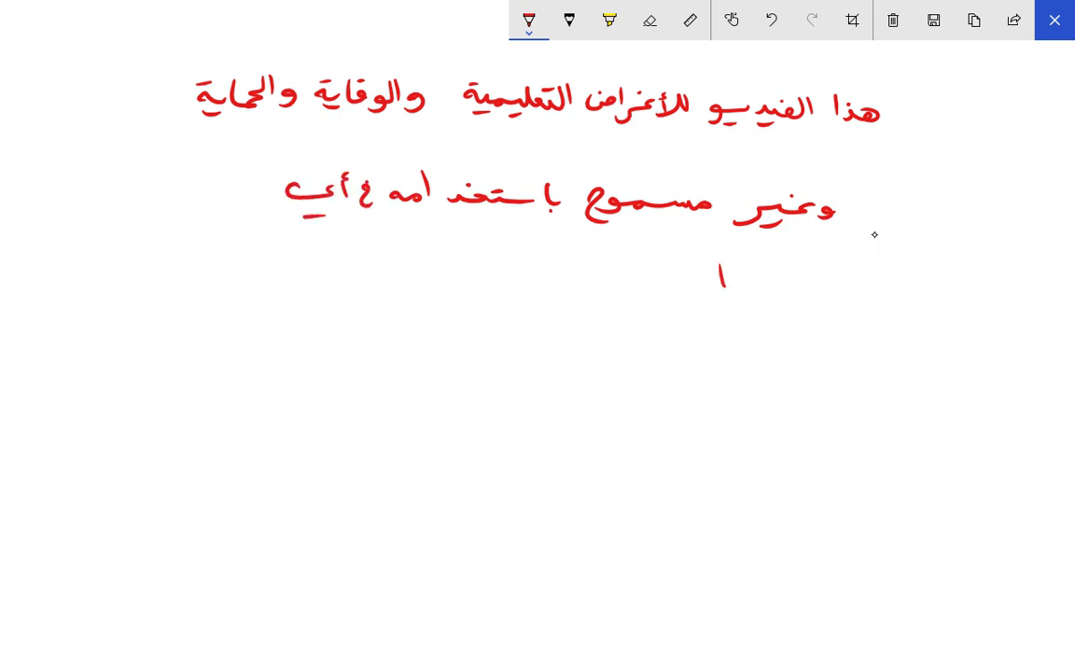
drag(733, 262, 723, 271)
drag(714, 280, 609, 286)
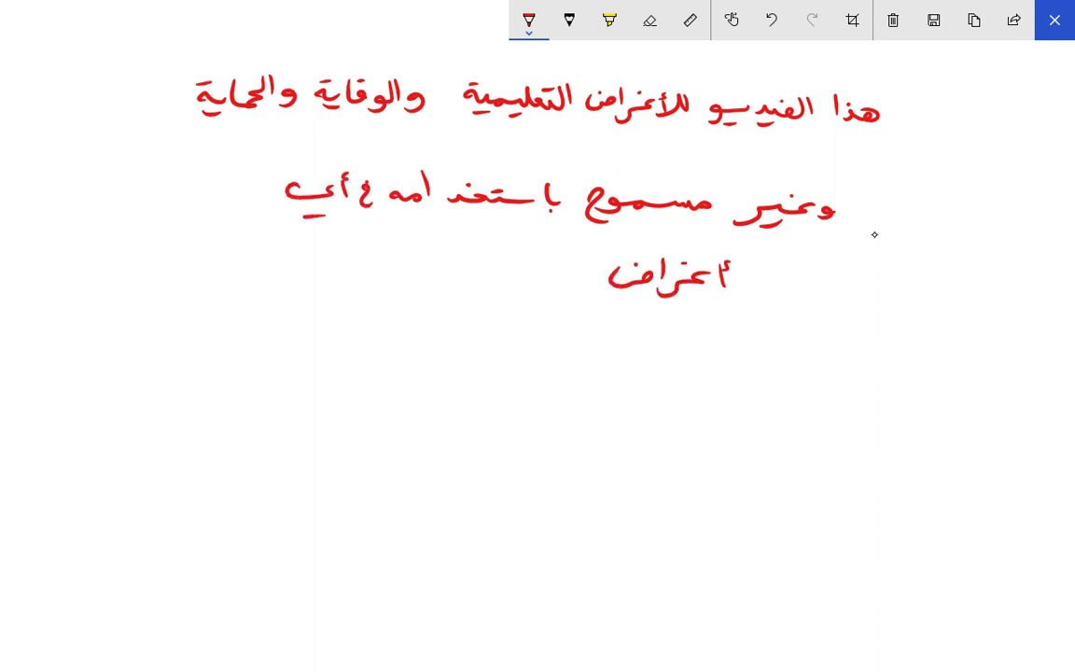
drag(537, 263, 504, 285)
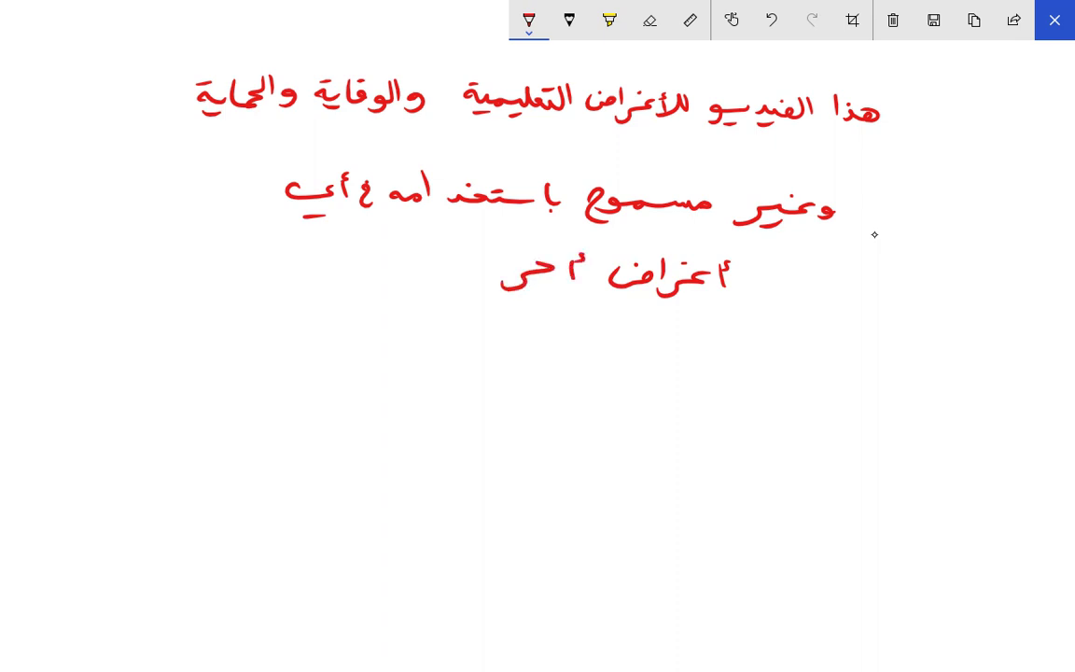
drag(516, 243, 520, 246)
drag(495, 278, 373, 261)
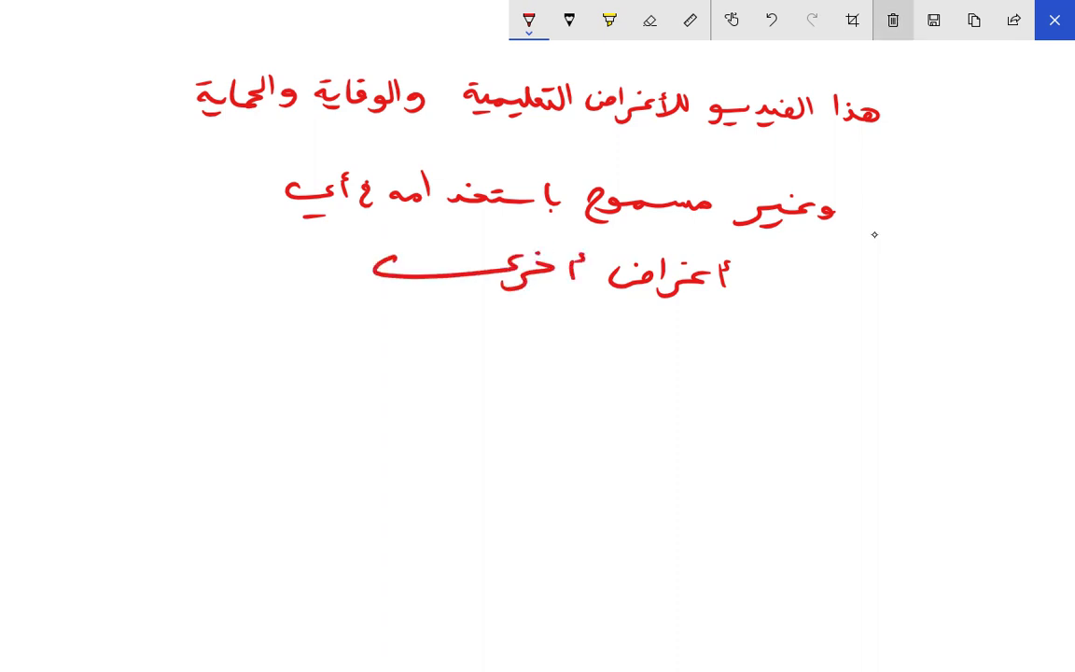
- Clear all ink from the canvas and handwrite the title «فيرس» in red near its upper edge
click(893, 20)
mouse_move(780, 127)
mouse_down()
mouse_move(674, 154)
mouse_move(480, 142)
mouse_move(516, 120)
mouse_up()
click(721, 146)
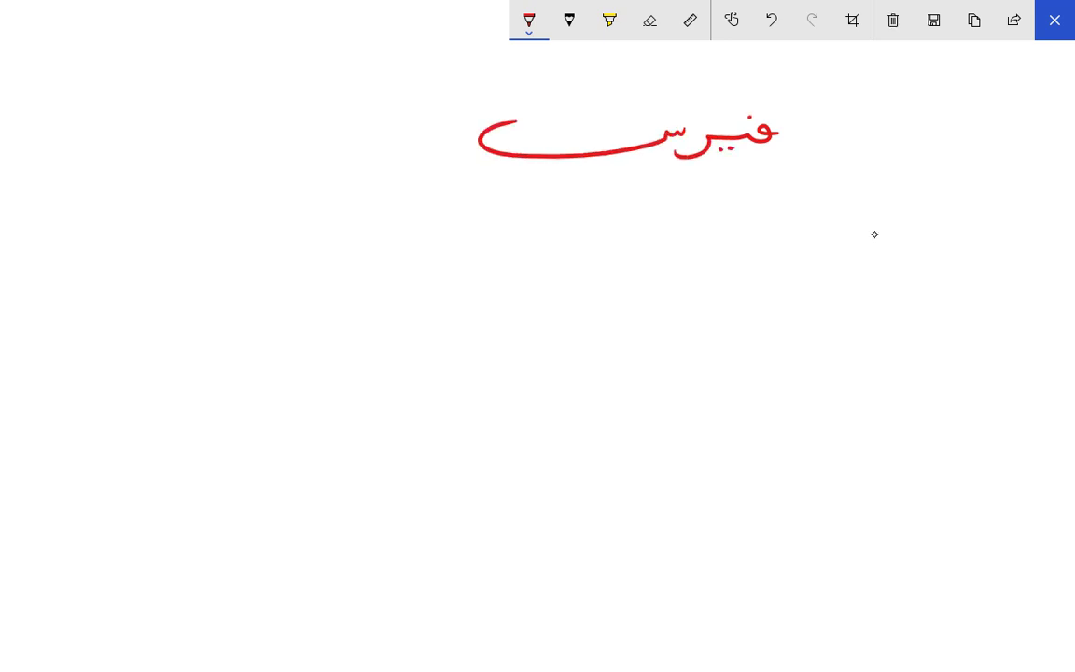
- Handwrite «لمنع نسخ أو نقل الملفات من الكمبيوتر» in red on three lines below the title and leave the sketch
mouse_move(745, 211)
mouse_down()
mouse_move(724, 229)
mouse_move(689, 224)
mouse_move(680, 239)
mouse_up()
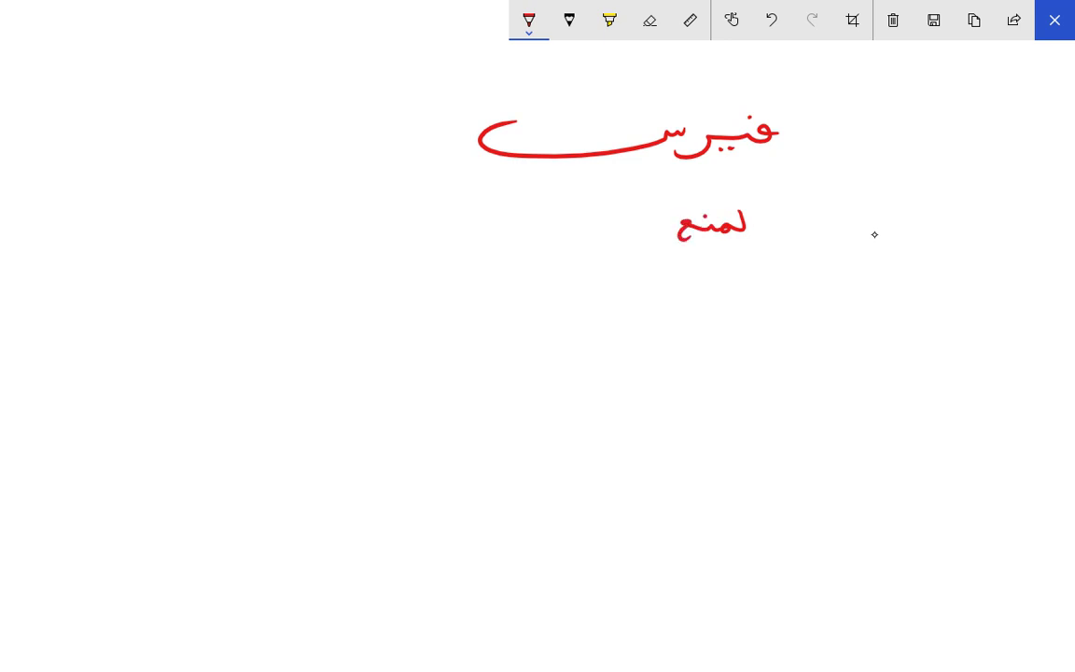
click(768, 280)
mouse_move(778, 289)
mouse_down()
mouse_move(722, 291)
mouse_move(702, 304)
mouse_move(644, 296)
mouse_up()
mouse_move(604, 280)
mouse_down()
mouse_move(566, 289)
mouse_move(557, 269)
mouse_move(504, 287)
mouse_move(408, 281)
mouse_up()
click(590, 270)
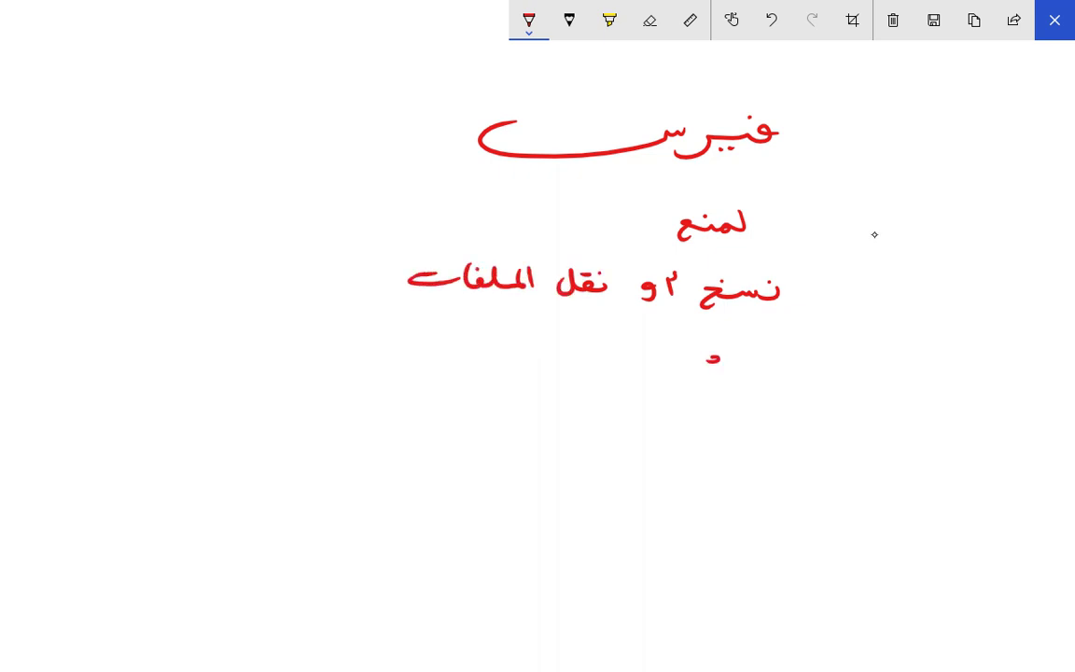
drag(709, 357, 655, 359)
mouse_move(644, 338)
mouse_down()
mouse_move(638, 358)
mouse_move(549, 345)
mouse_move(471, 360)
mouse_up()
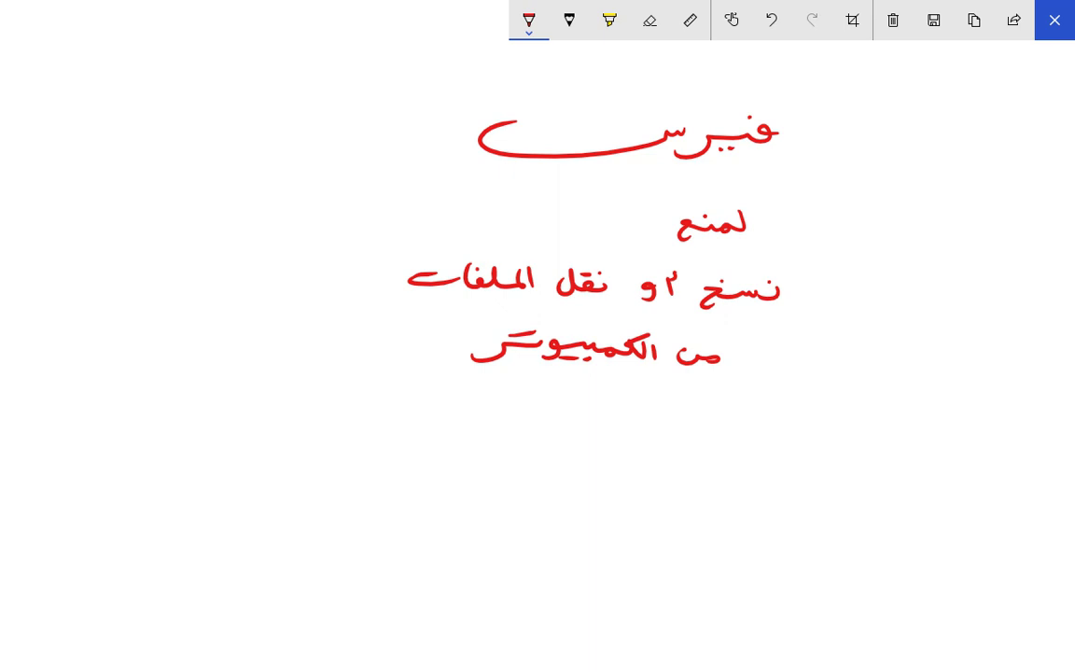
click(938, 21)
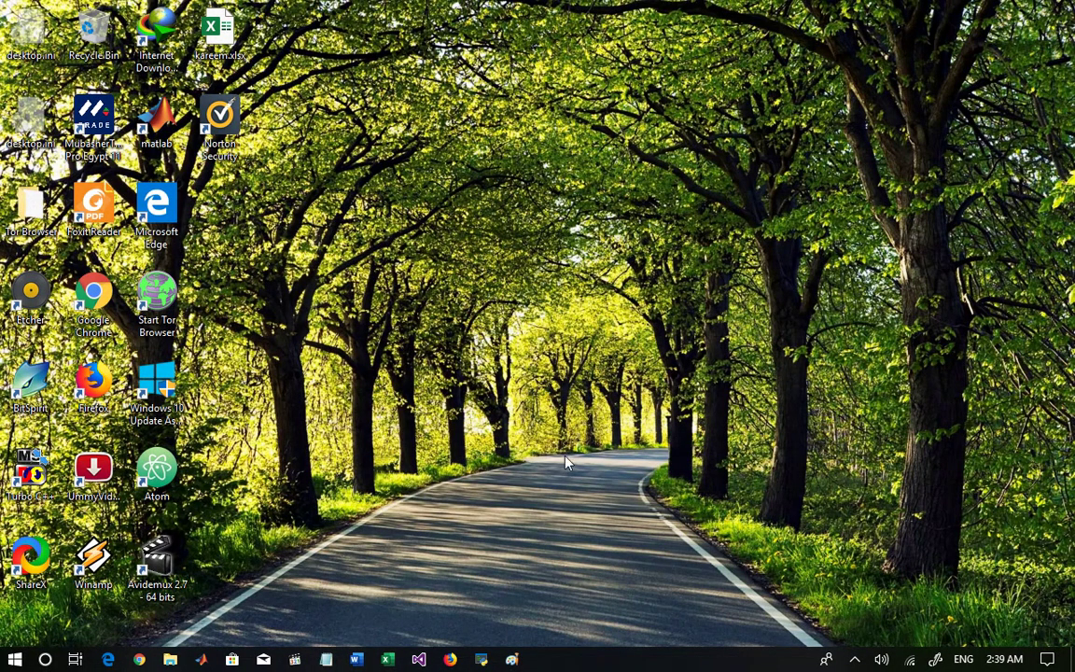
- Open Notepad and write «الأول», «هنعمل» and «باتش فايل» on separate lines
click(326, 660)
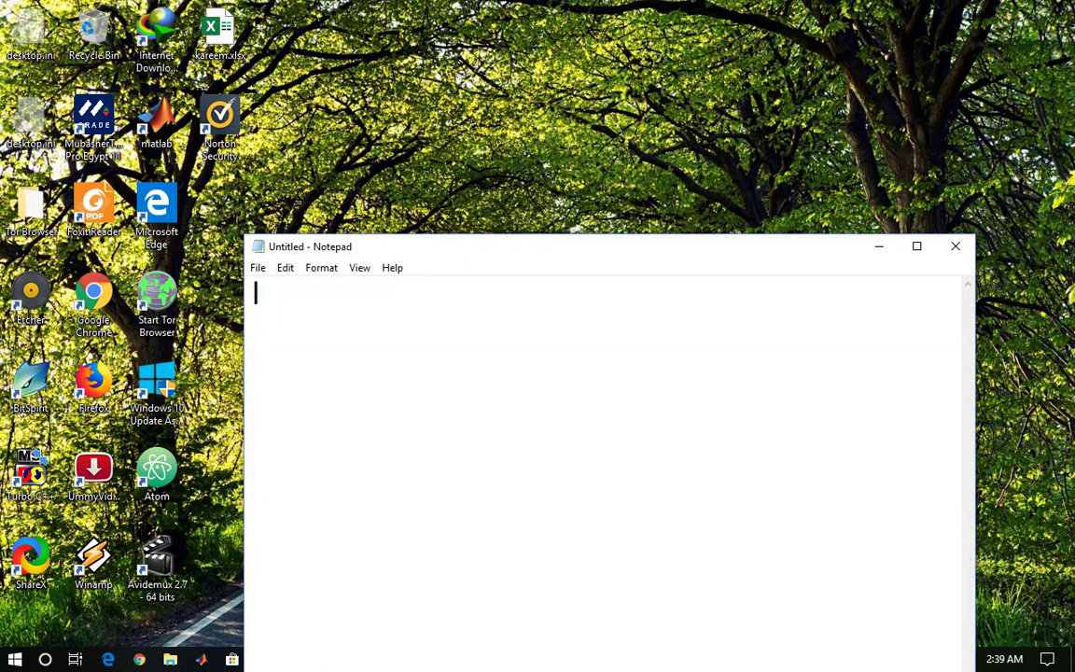
text(لأا)
key(BackSpace)
text(ول)
key(Return)
text(٥نعمل)
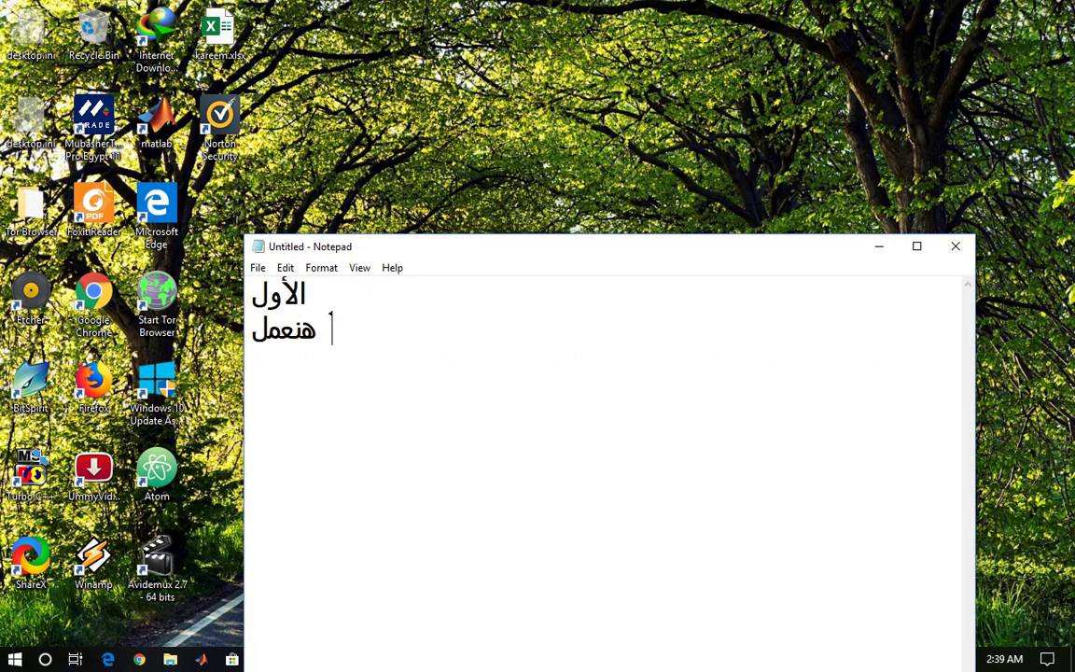
text(باتش )
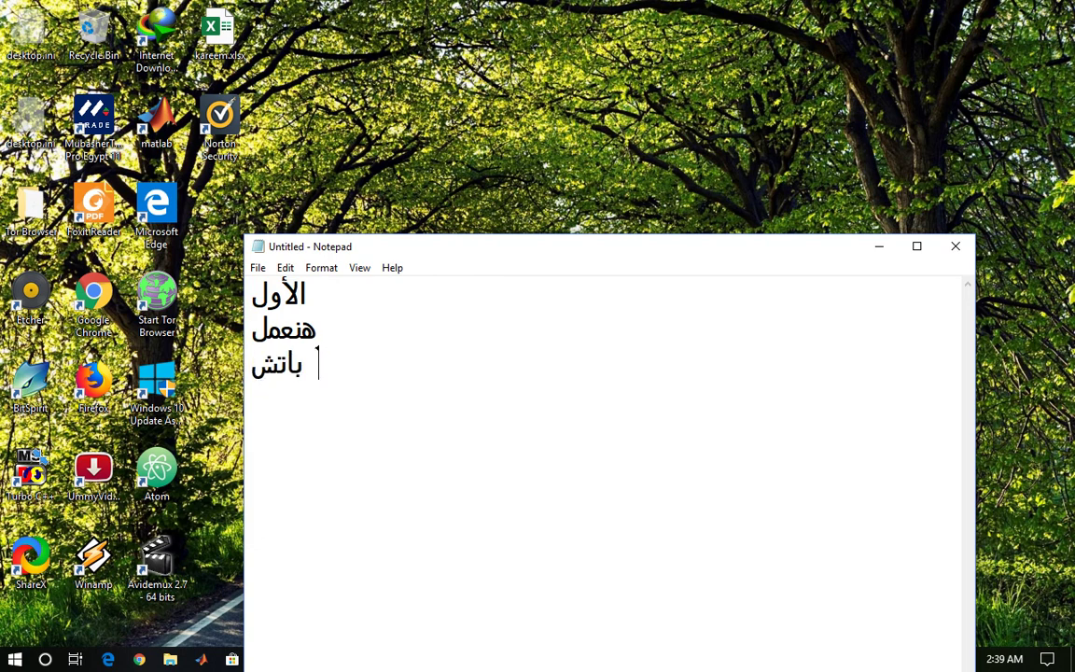
text(فايل)
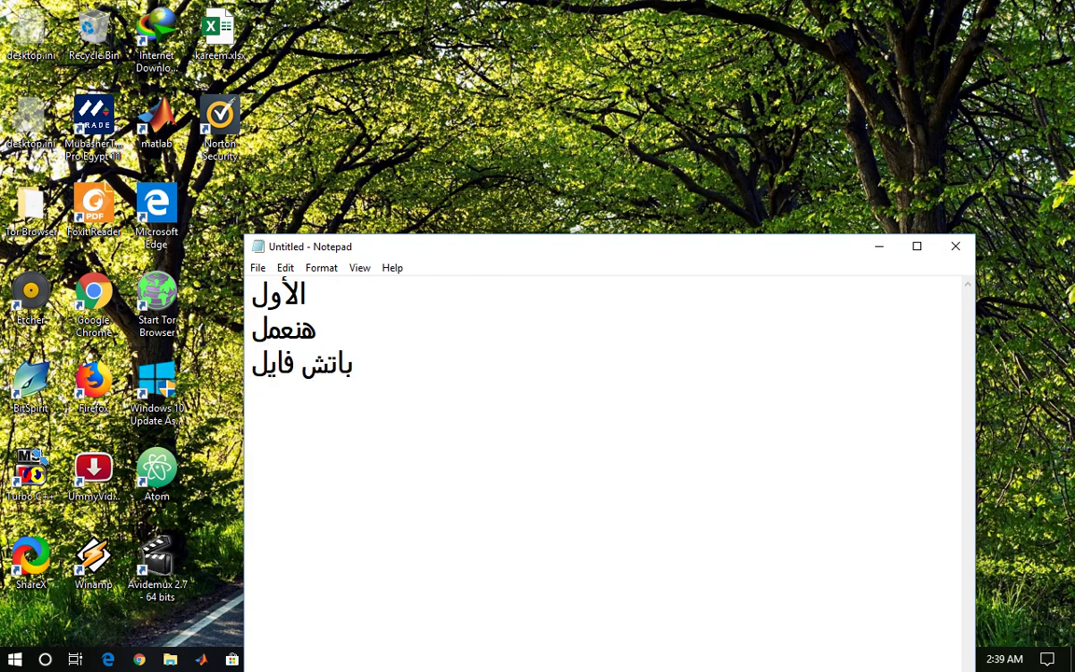
- Add the lines «دايما بينسخ امر يحطه في الذاكرة» and «ويتنفذ علطول» to the note
text(دايما )
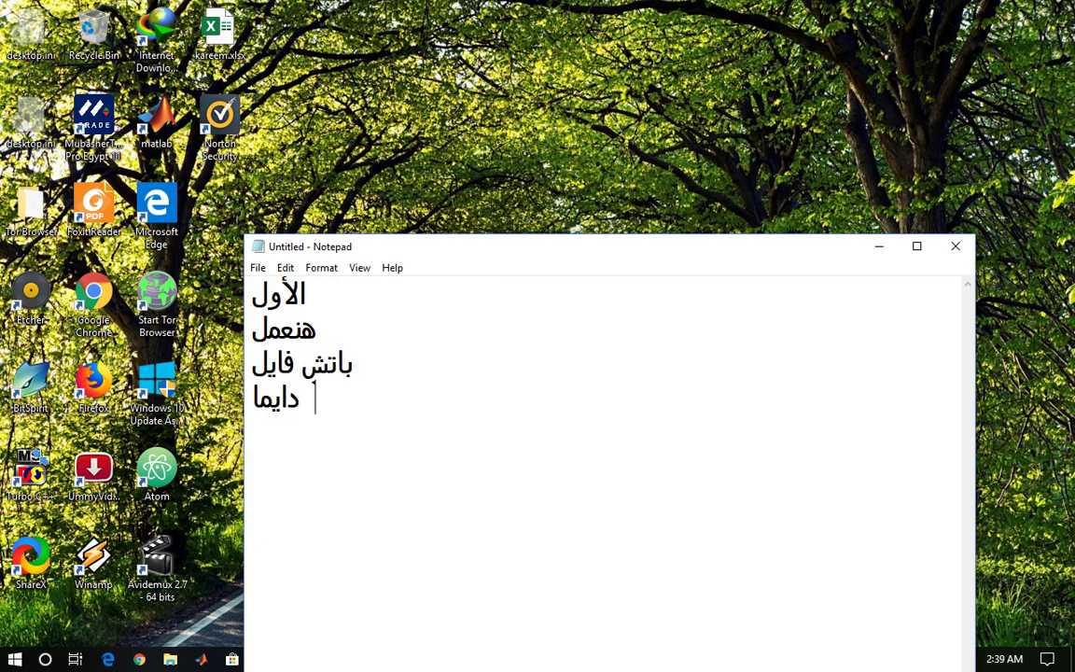
text(بينس)
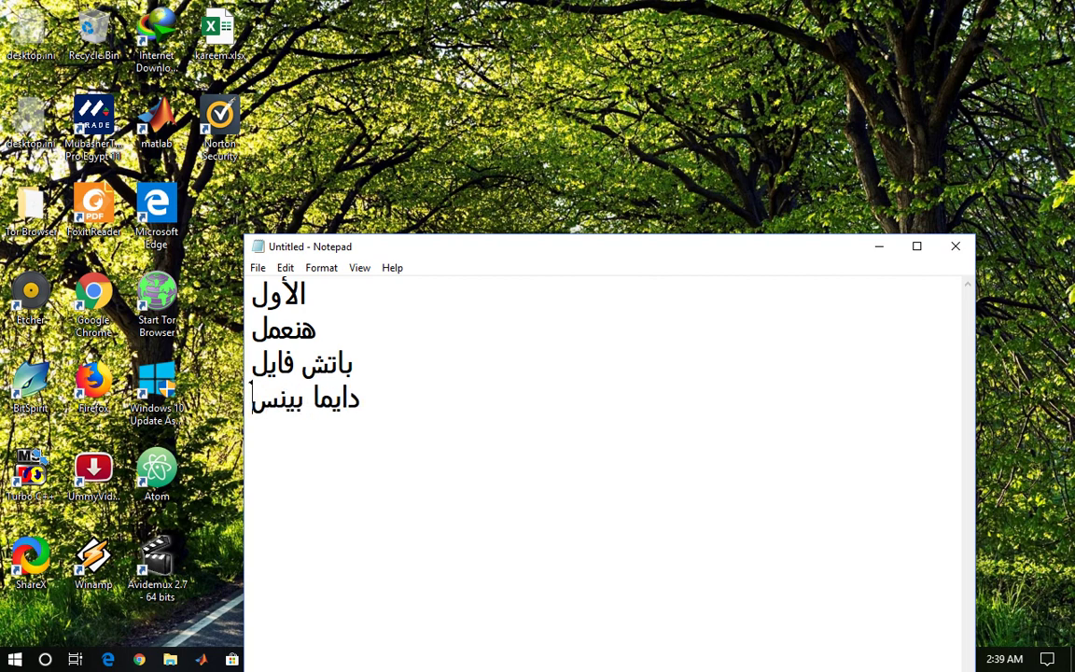
text(خ امر ي)
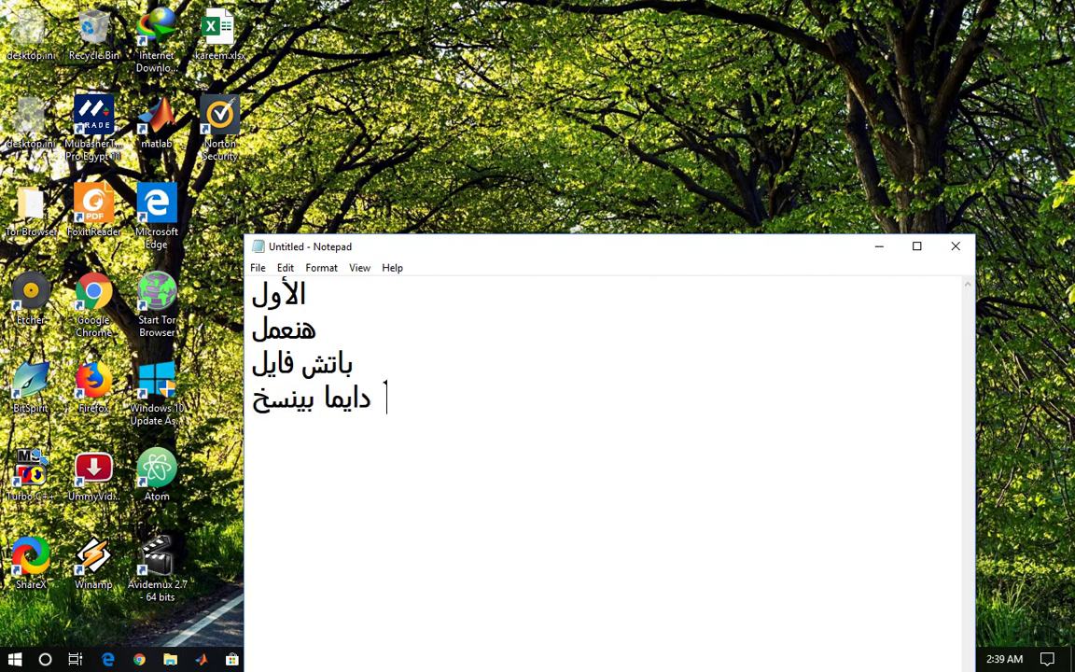
text(ح)
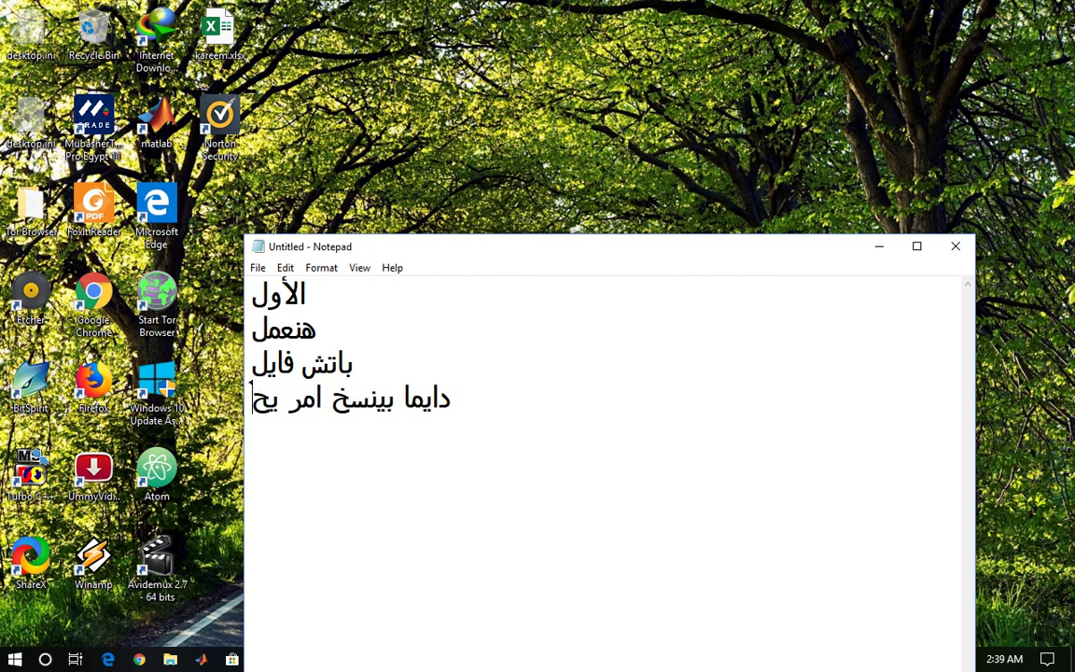
text(طه في الذاكرة)
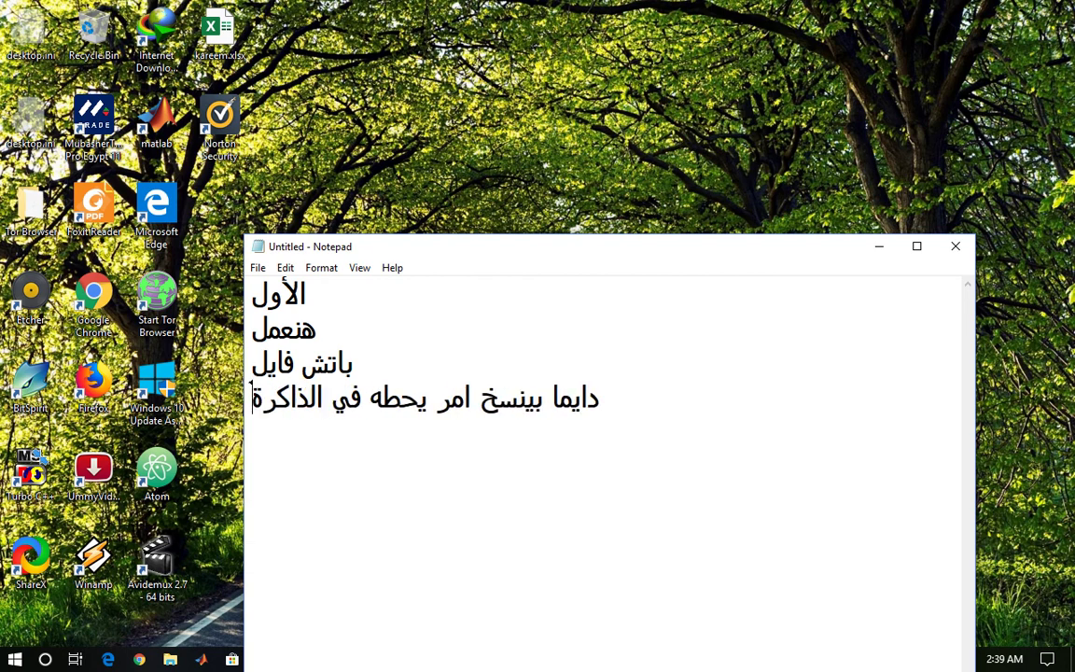
key(Return)
text(ويتنف)
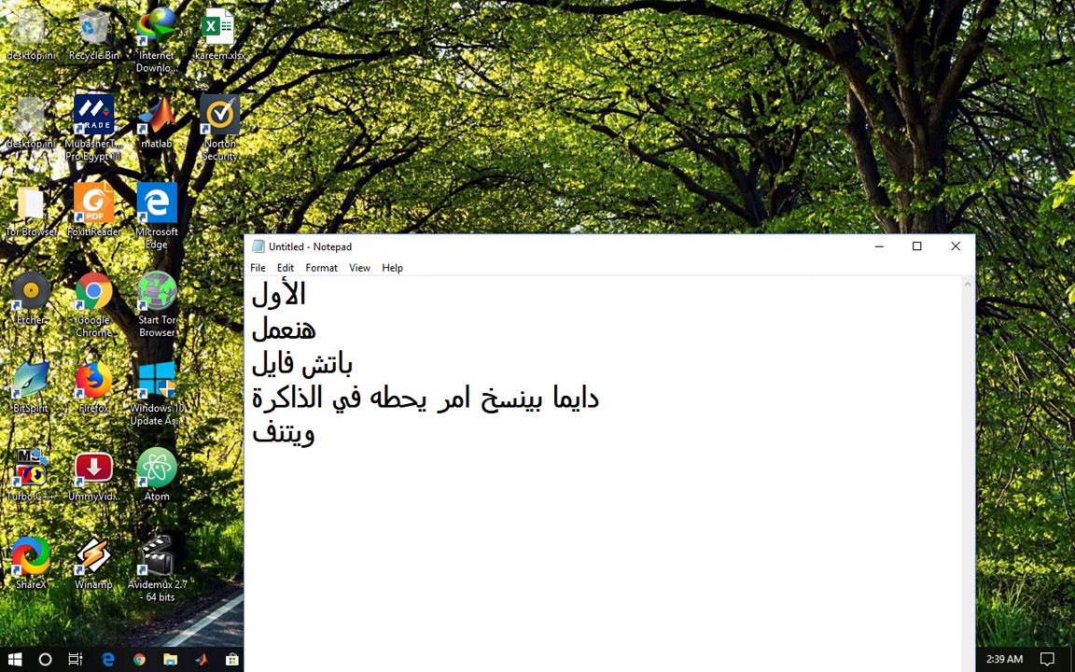
text(ذ علطول)
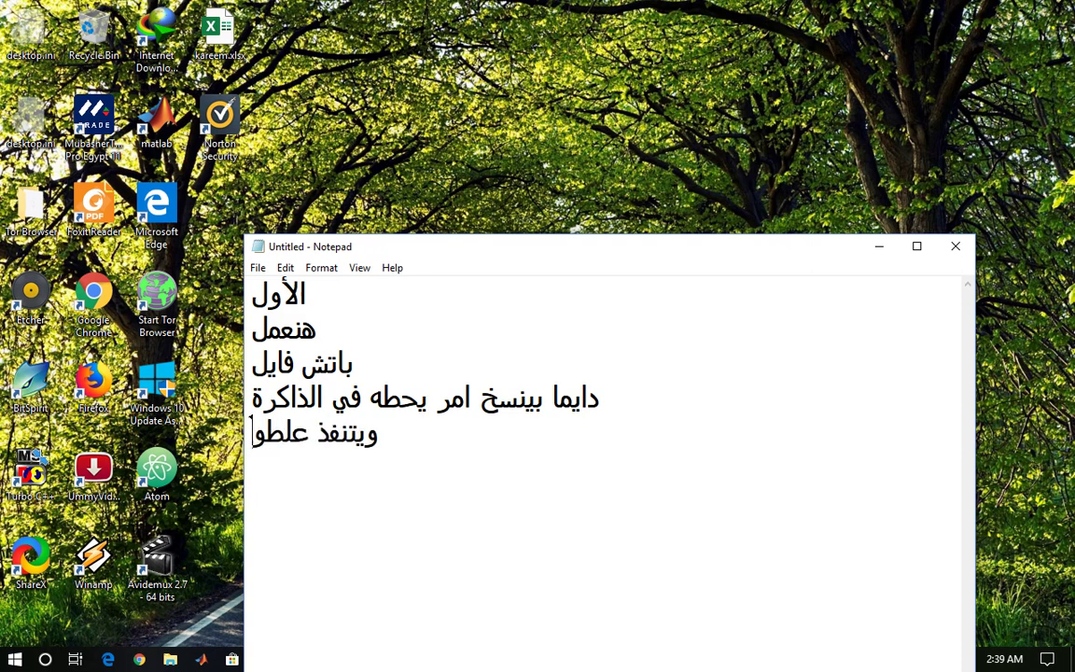
key(Return)
- Replace the whole note with the lines «وبالتالي», «كل ما», «تنسخ حاجة» and «هتضيع», and close it without saving
key(ctrl+a)
text(وب)
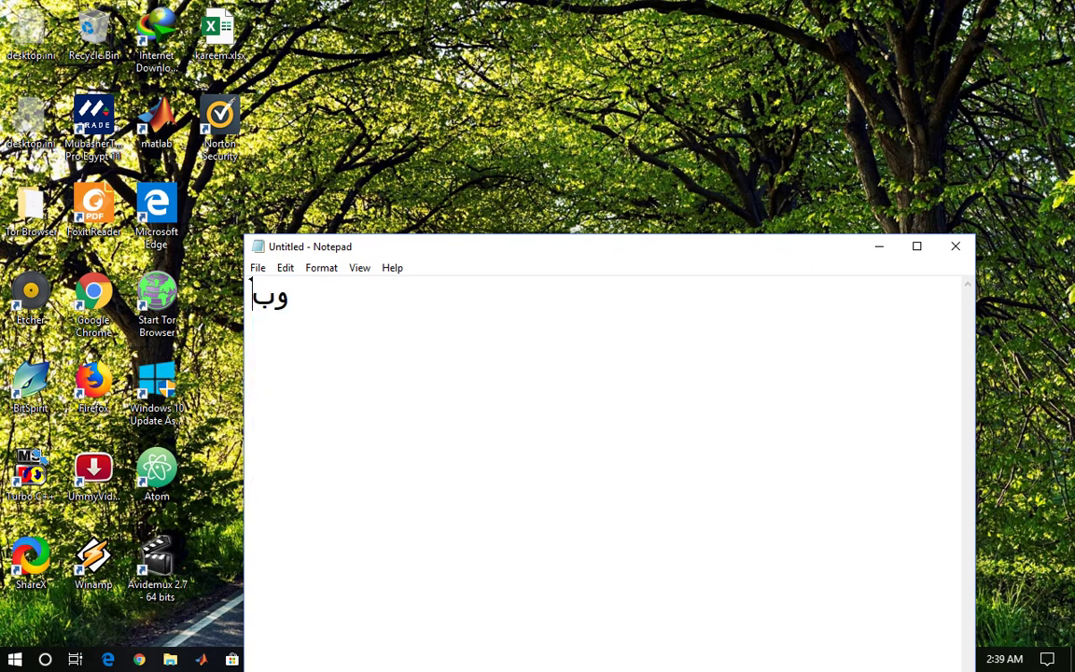
text(التالي)
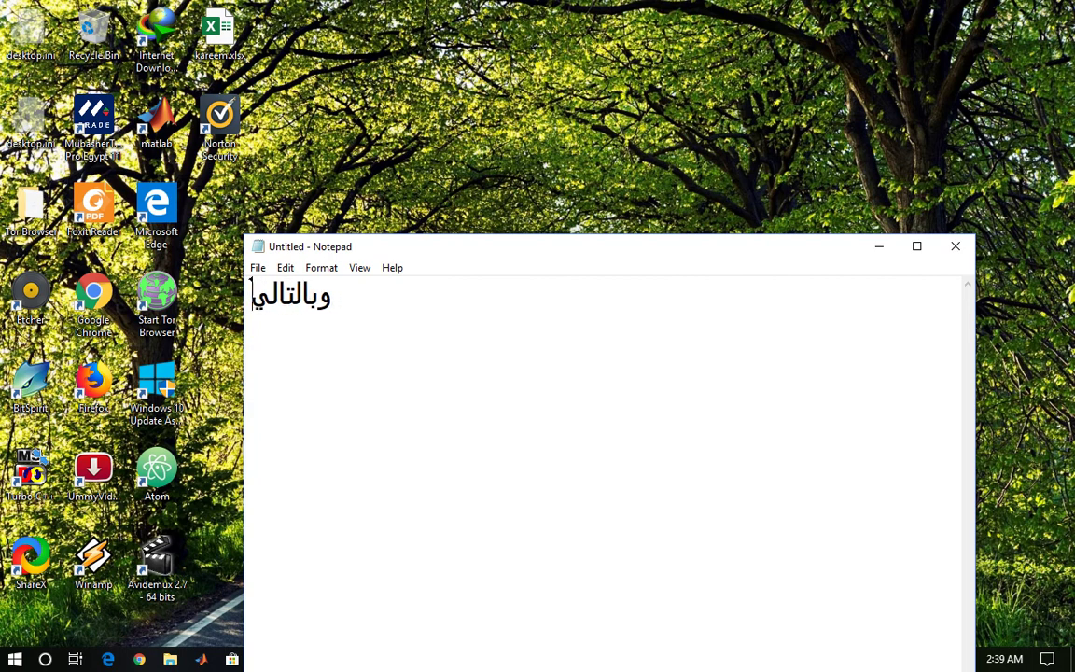
key(Return)
text(كل ما)
key(Return)
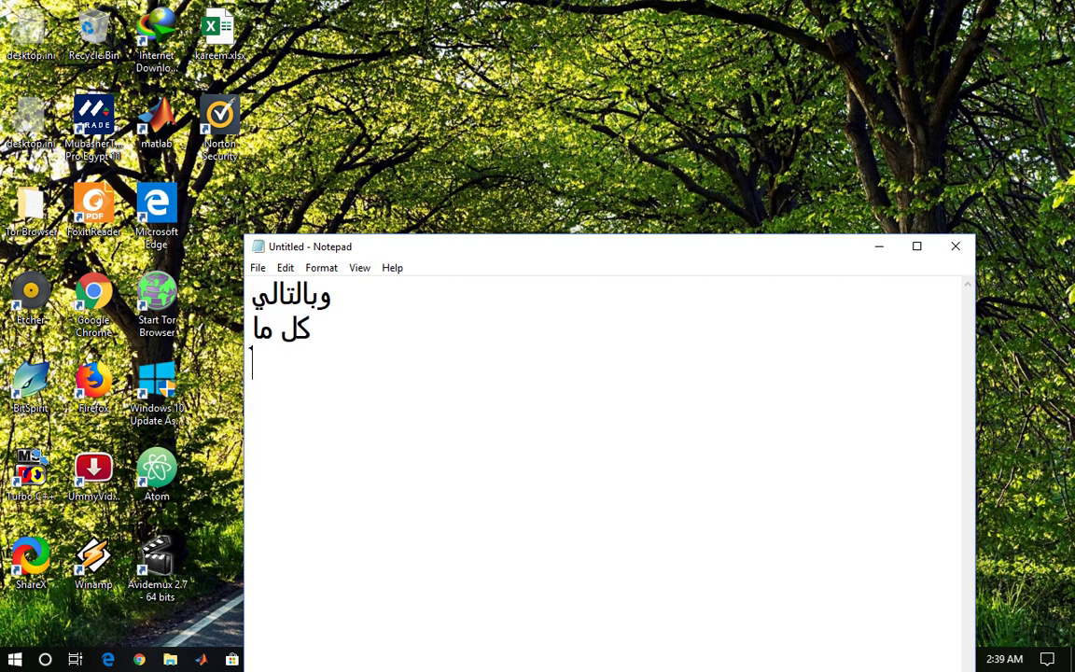
text(تتسخ حاجة)
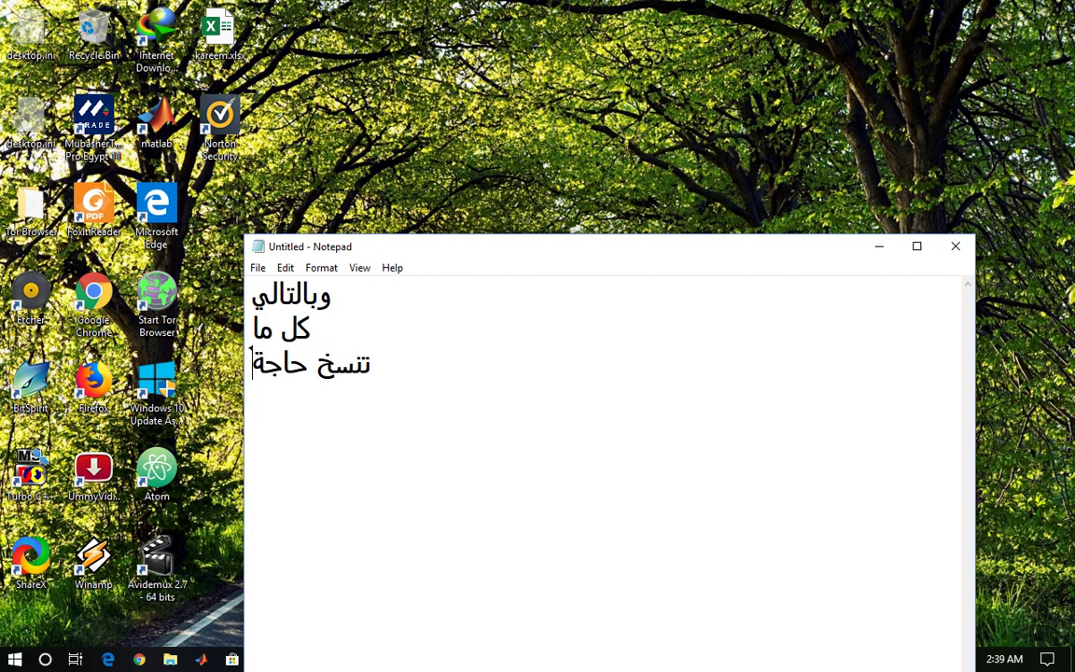
key(Return)
text(هتضيع)
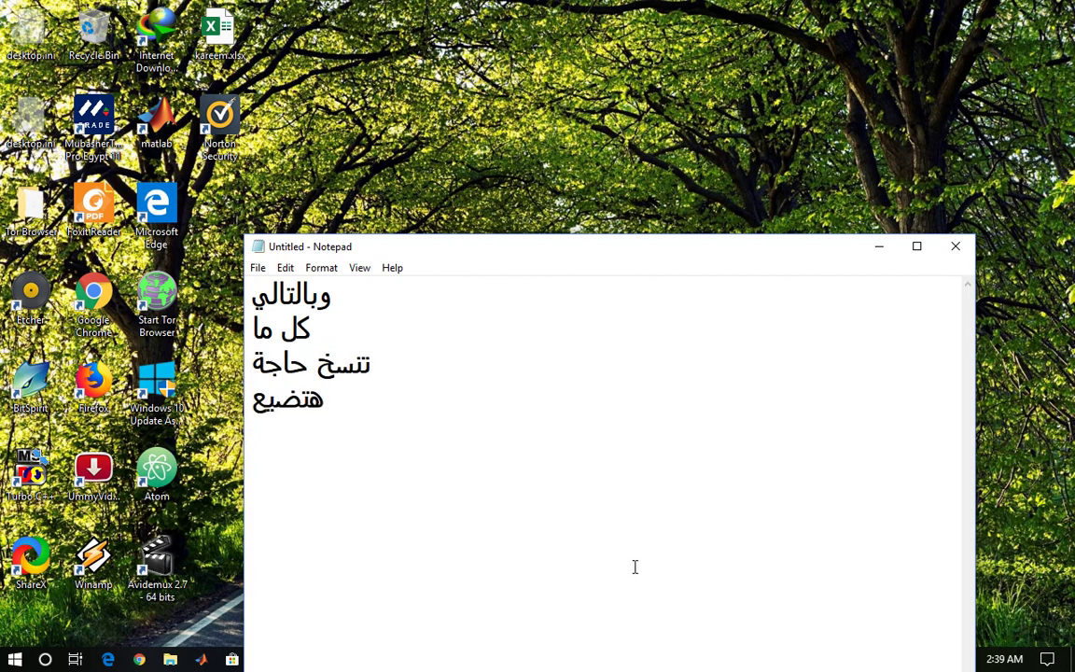
click(956, 247)
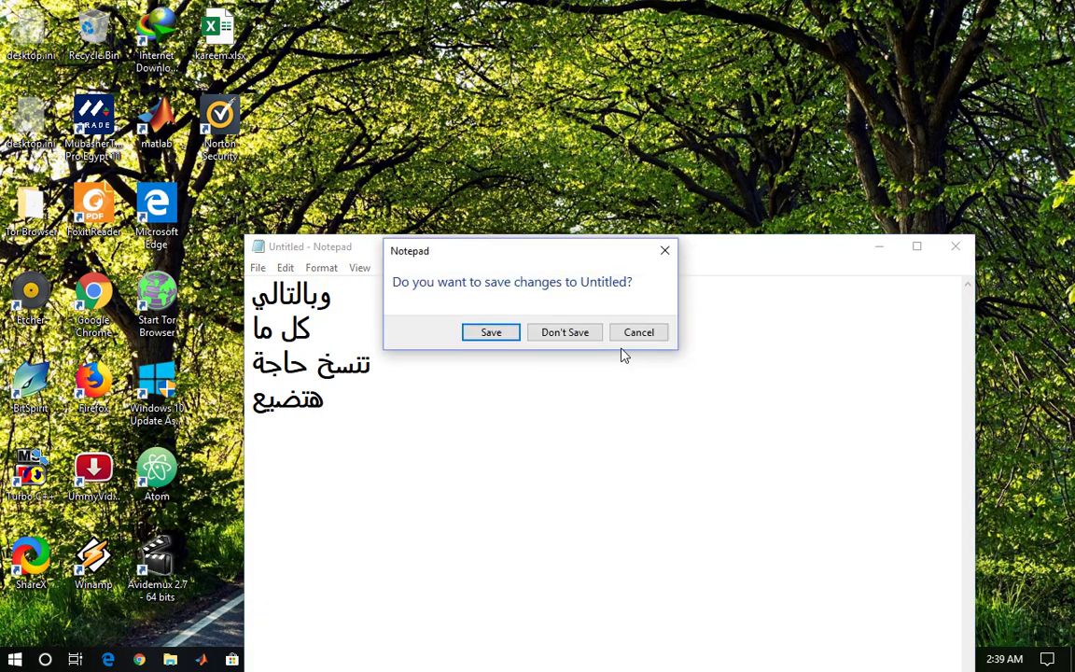
click(565, 332)
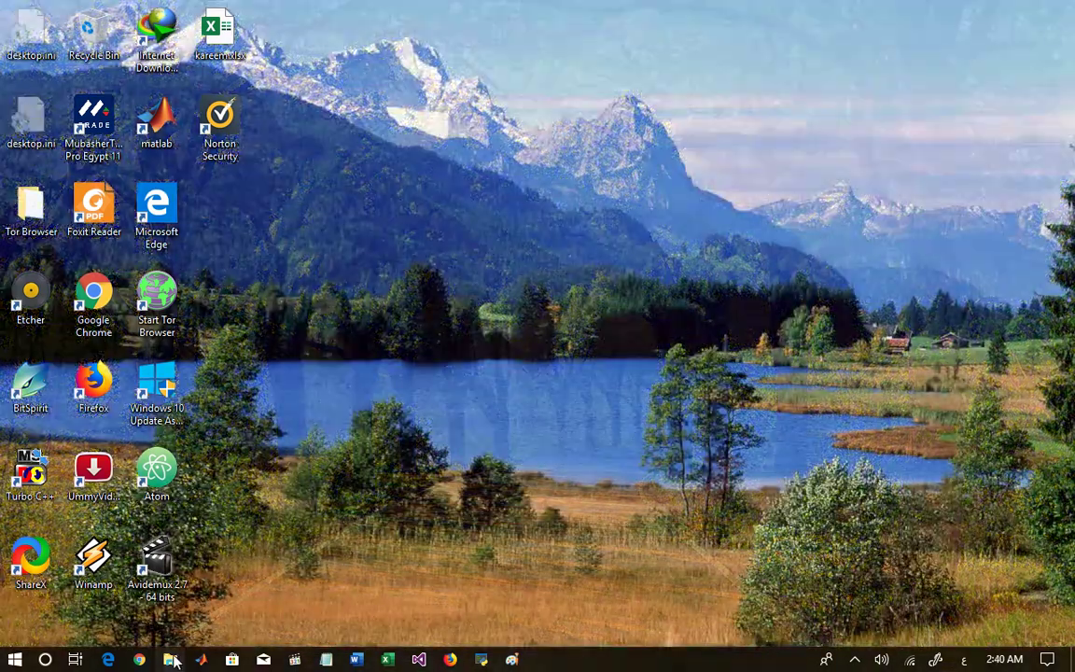
- Open Local Disk (C:) in File Explorer and check whether Paste is available in its empty area
click(170, 660)
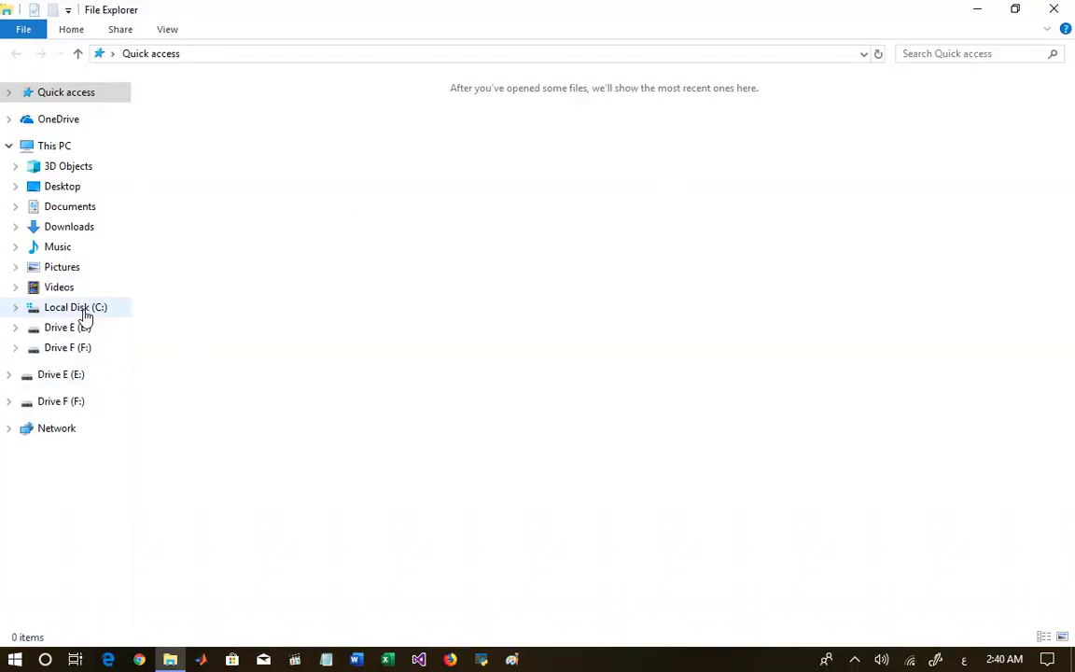
click(84, 314)
right_click(607, 340)
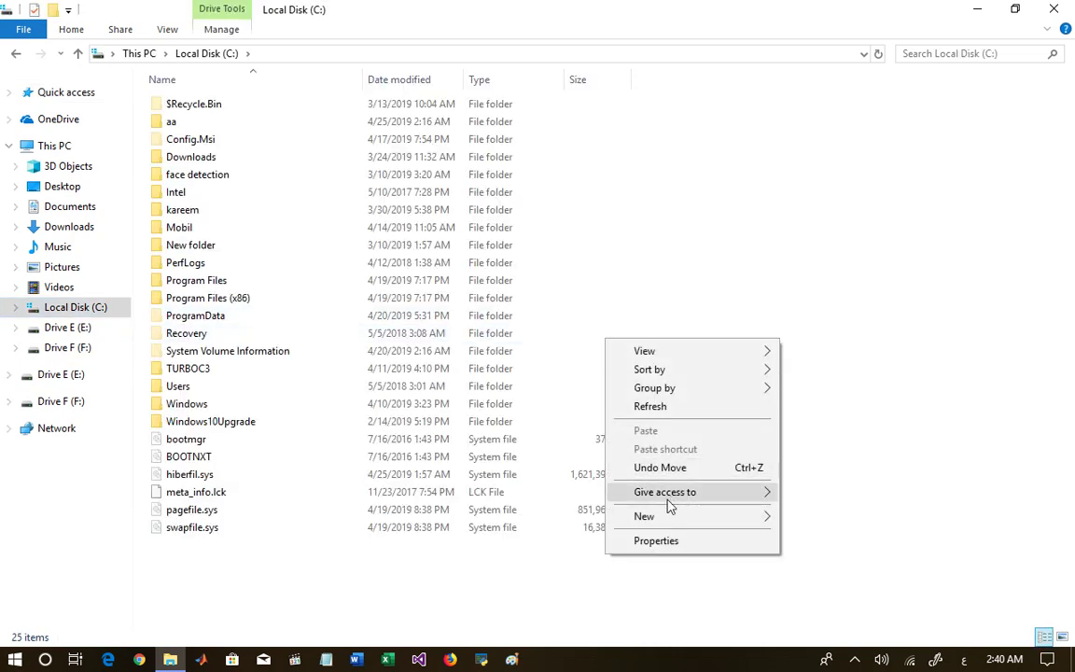
mouse_move(766, 518)
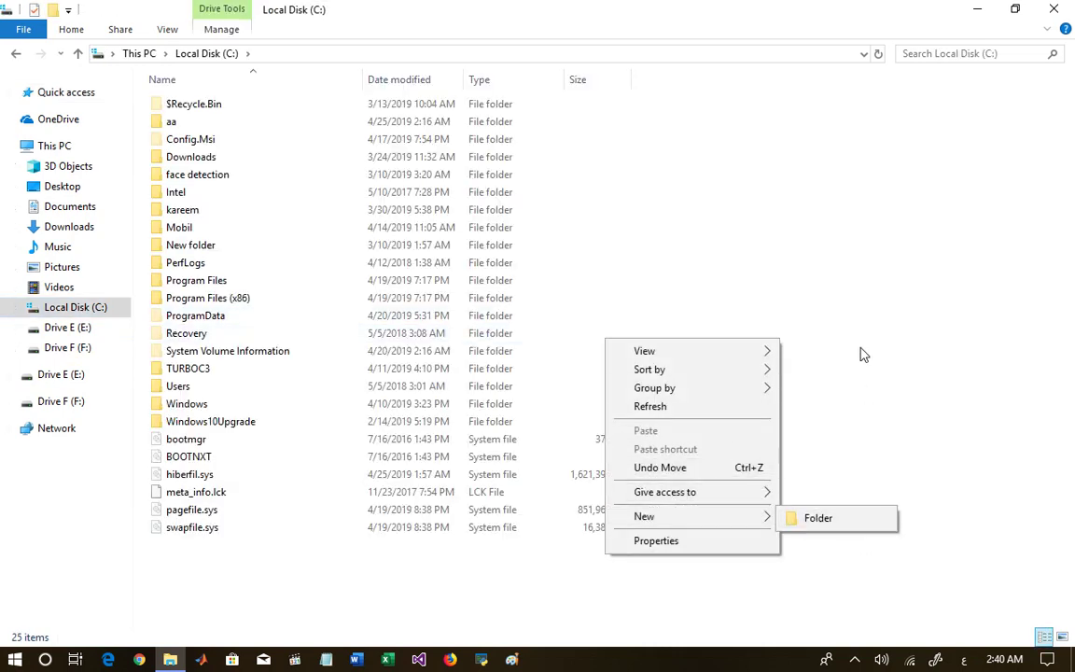
- Copy the aa folder on Local Disk (C:) and check the paste commands in the drive's empty area
click(171, 124)
right_click(171, 124)
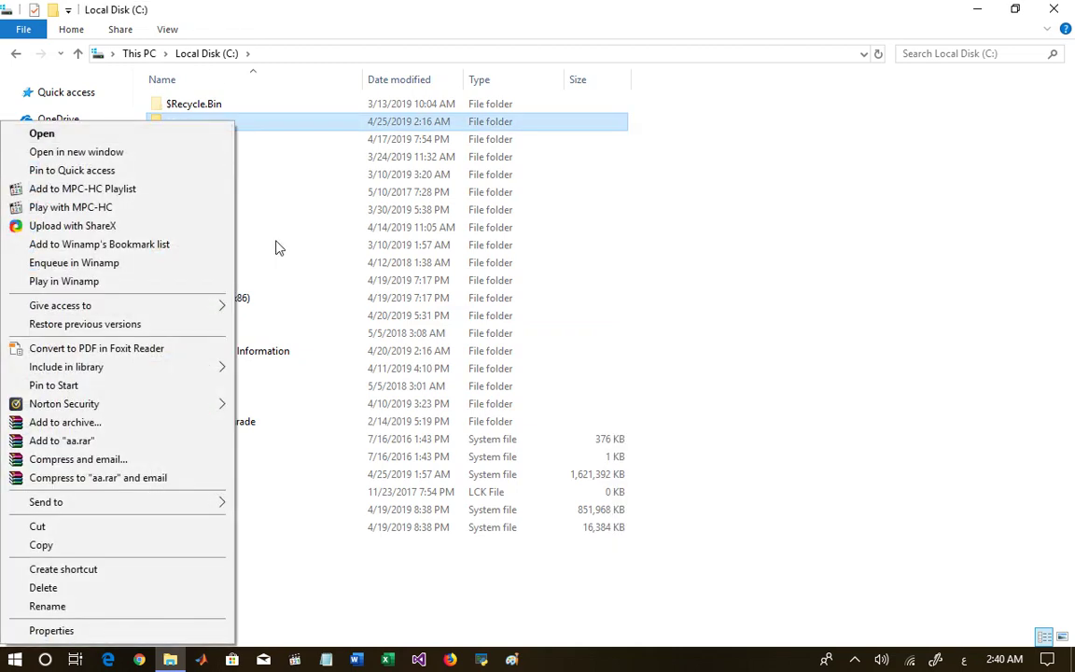
click(76, 553)
right_click(710, 408)
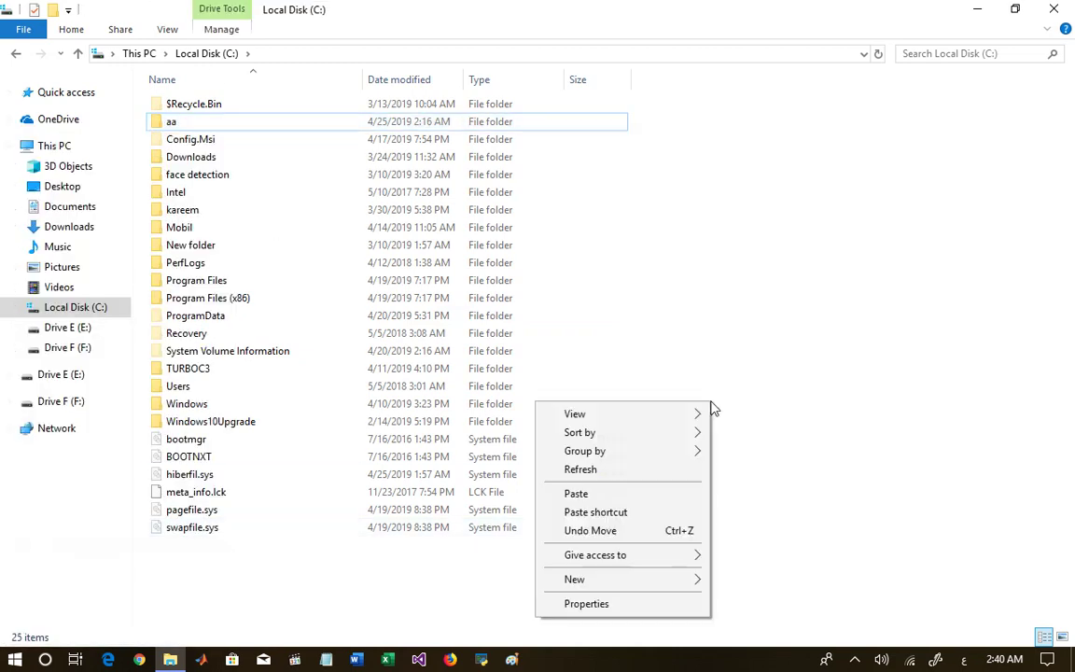
- Copy the aa folder on Local Disk (C:) and check the paste commands inside the Intel folder
click(172, 122)
right_click(173, 122)
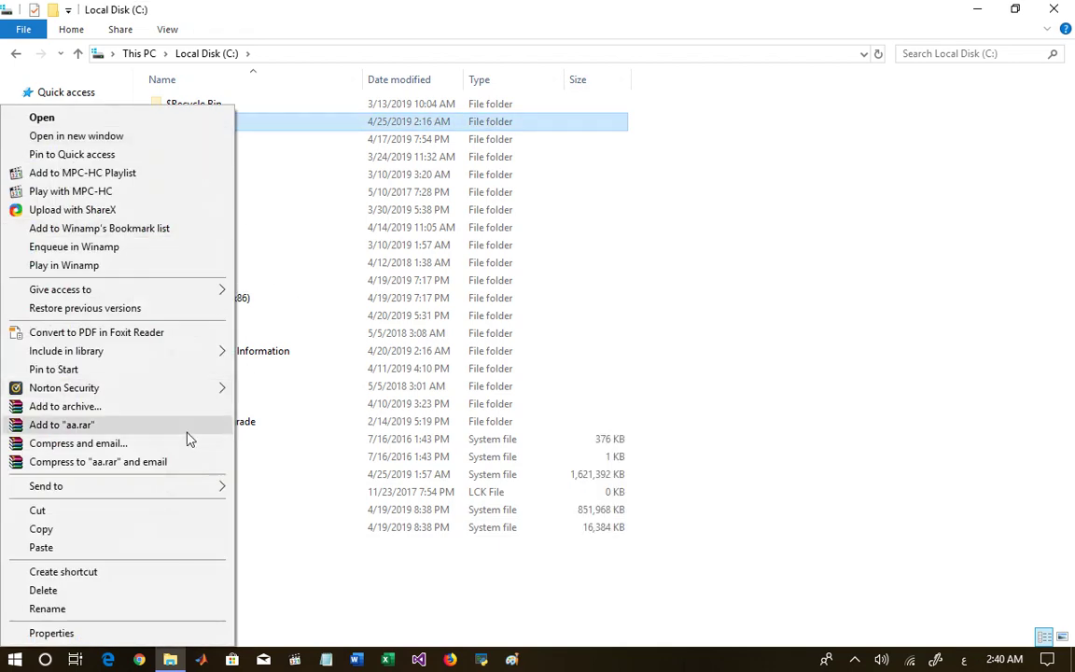
click(72, 539)
double_click(182, 193)
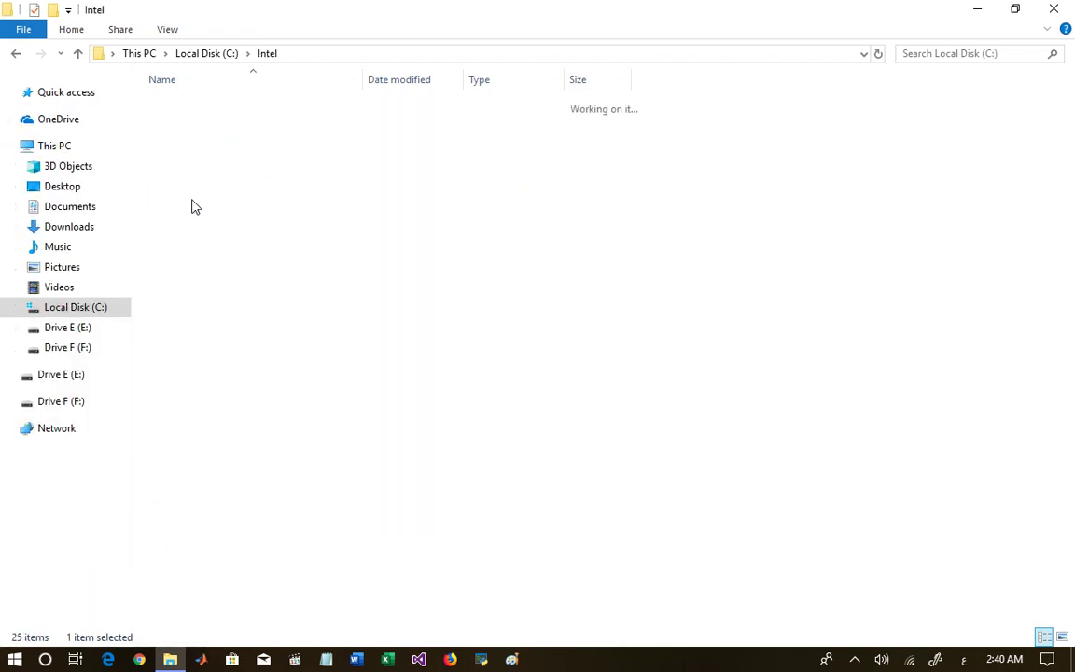
right_click(510, 303)
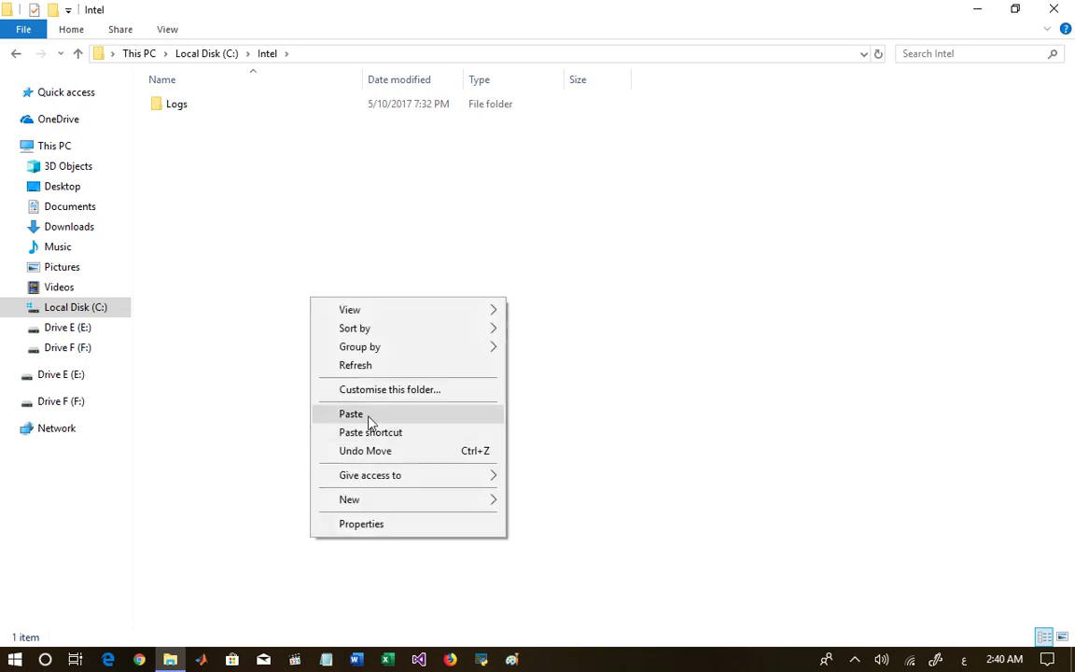
- Copy the Logs folder in Intel and check the paste commands in the empty area of Local Disk (C:)
click(175, 111)
right_click(175, 110)
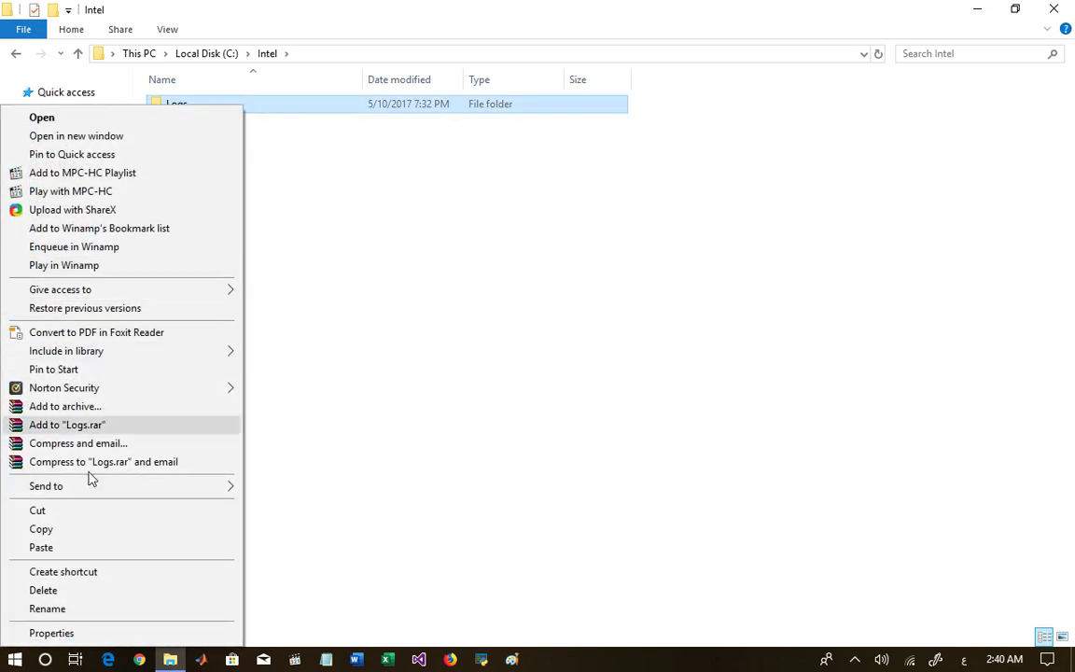
click(60, 529)
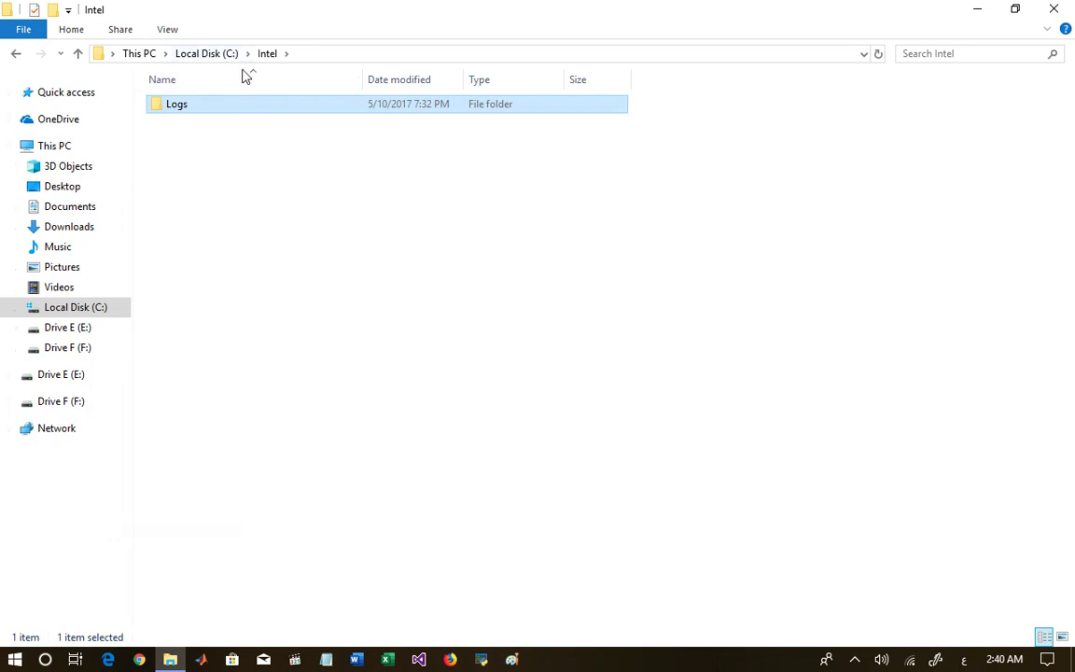
click(227, 56)
right_click(757, 396)
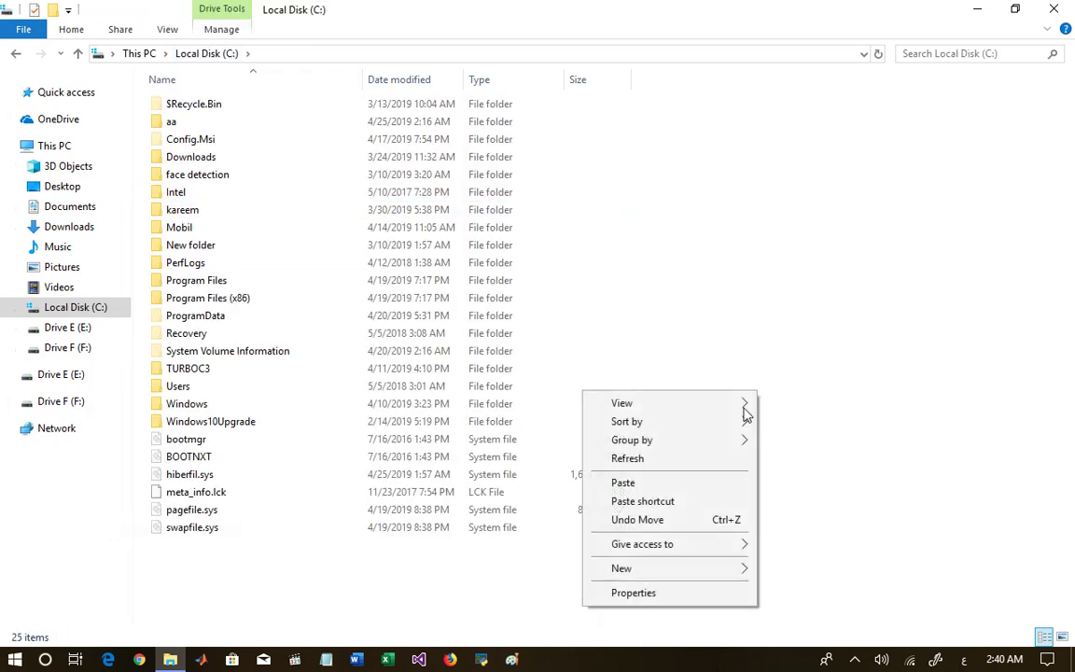
click(780, 329)
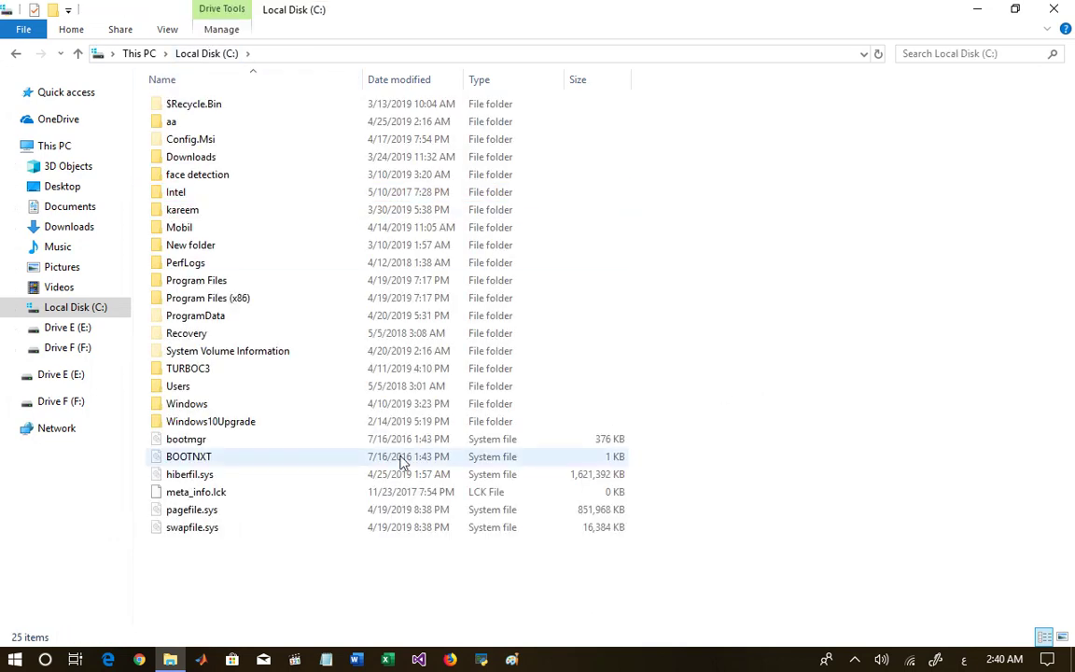
- Create a new folder in Local Disk (C:), leaving its default name
right_click(307, 564)
mouse_move(276, 529)
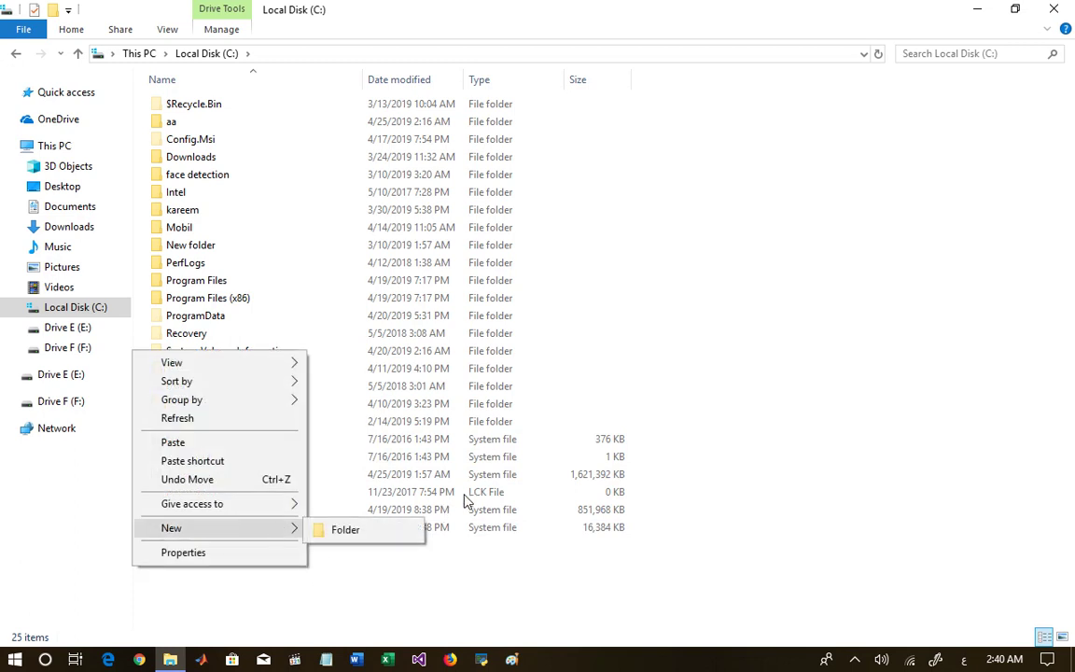
click(384, 532)
text(Laura)
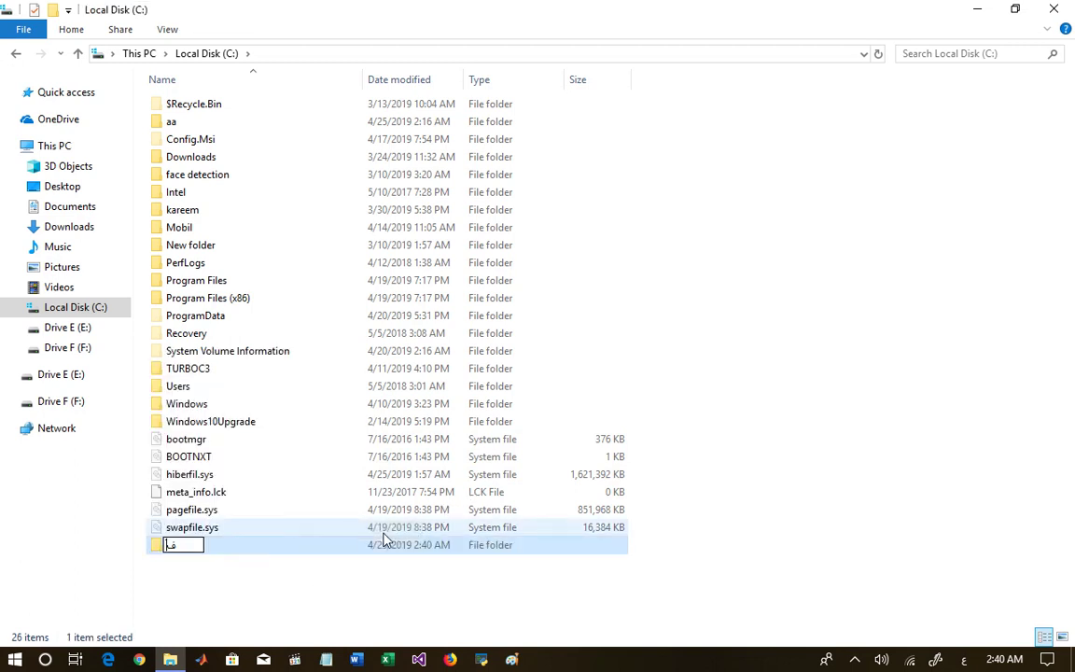
key(BackSpace)
key(BackSpace)
key(BackSpace)
key(Escape)
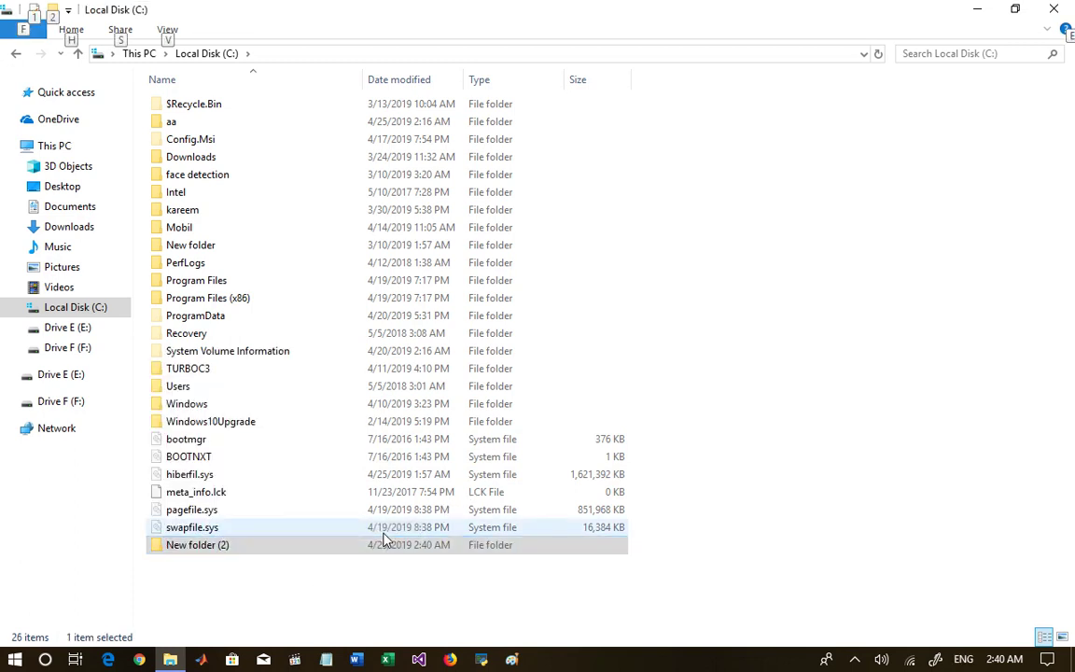
- Rename the newly created folder on Local Disk (C:) as test and open it
click(209, 547)
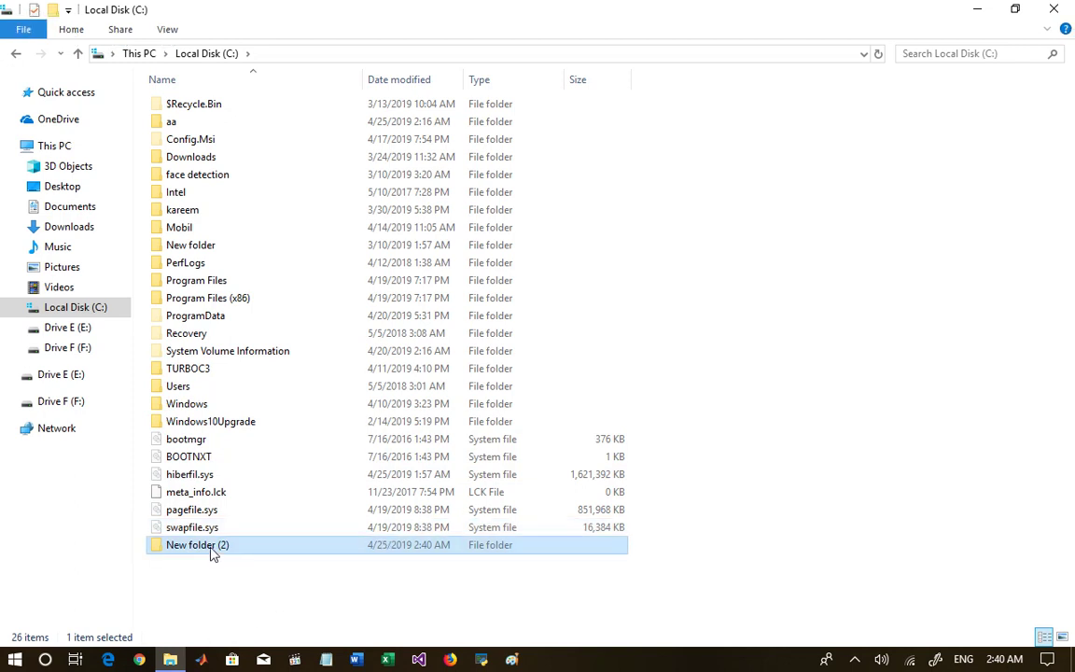
text(test)
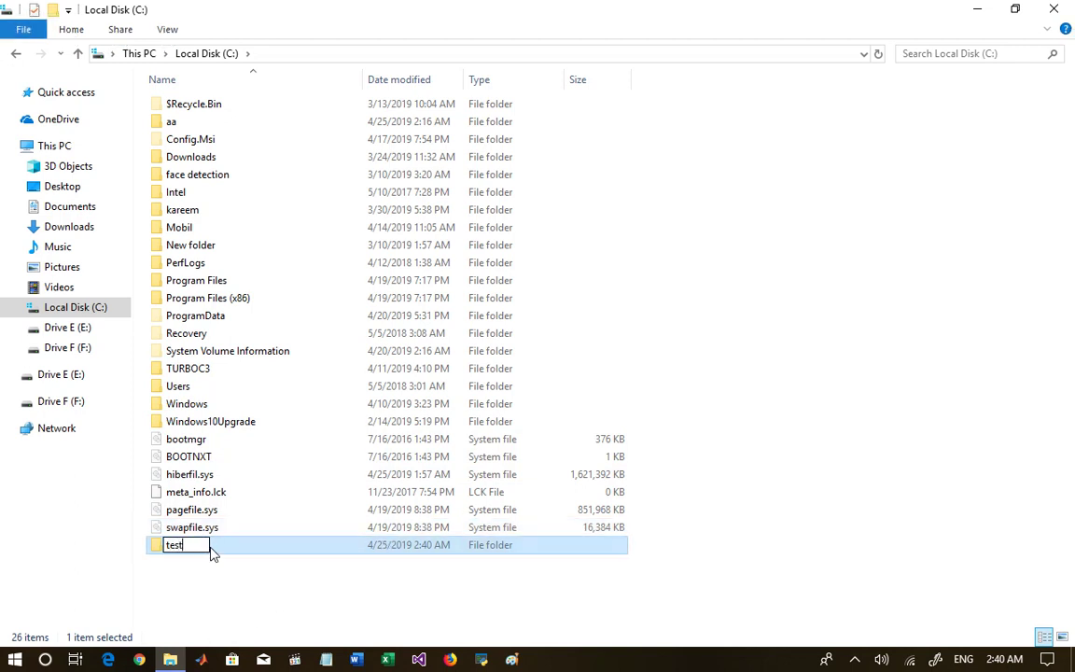
key(Return)
key(F5)
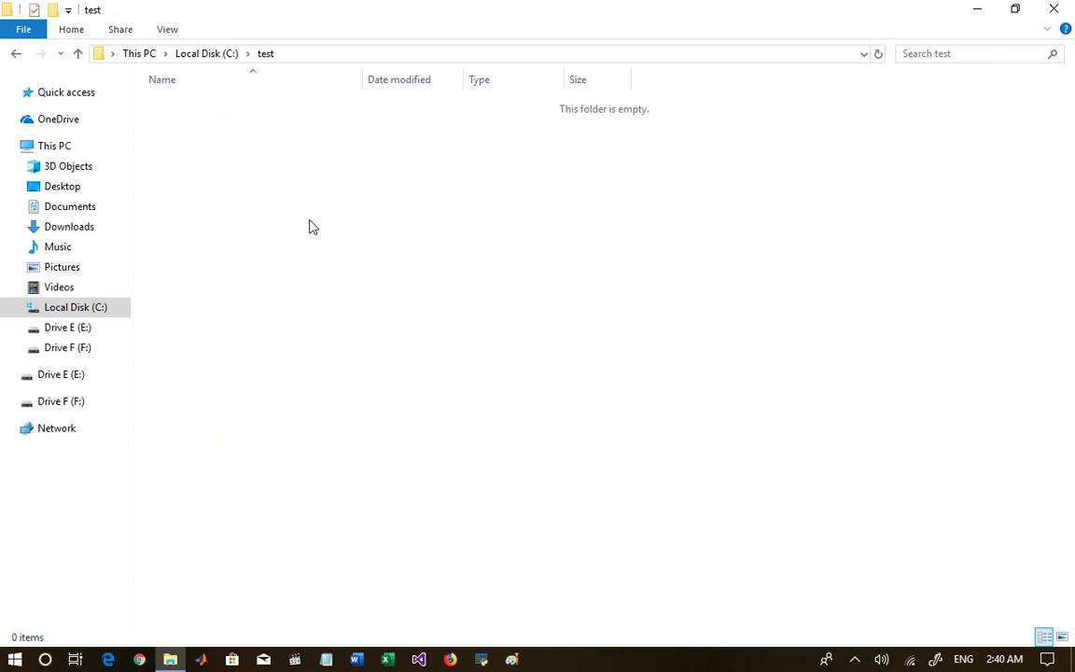
right_click(277, 198)
click(418, 287)
- Launch cmd from the Run dialog and move its window clear of the folder's address path
key(super+r)
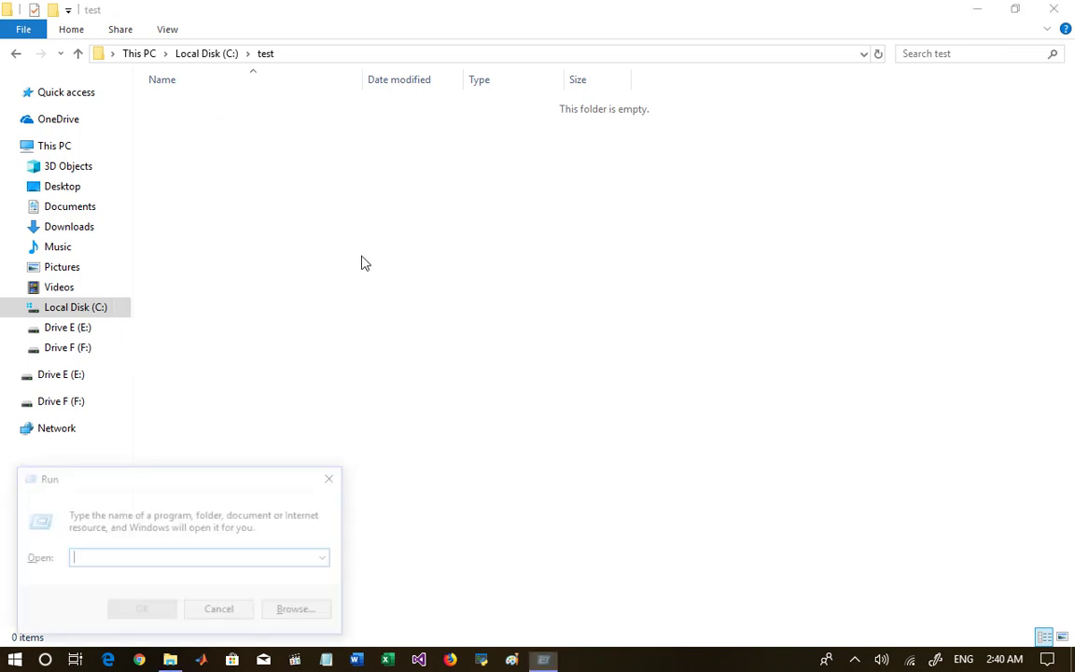
text(cmd)
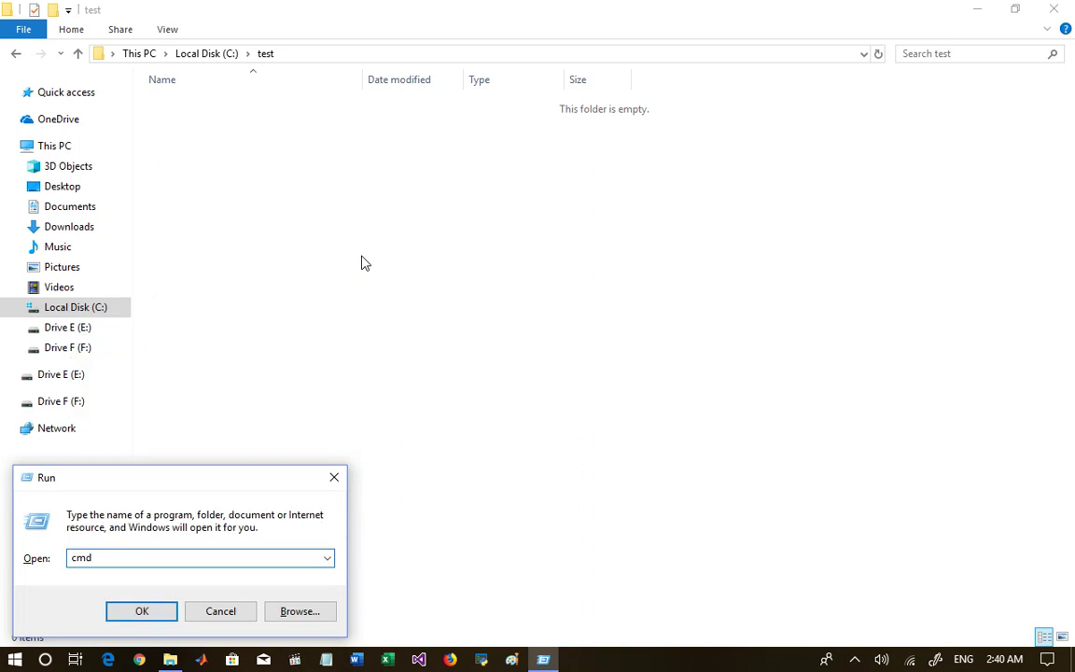
key(Return)
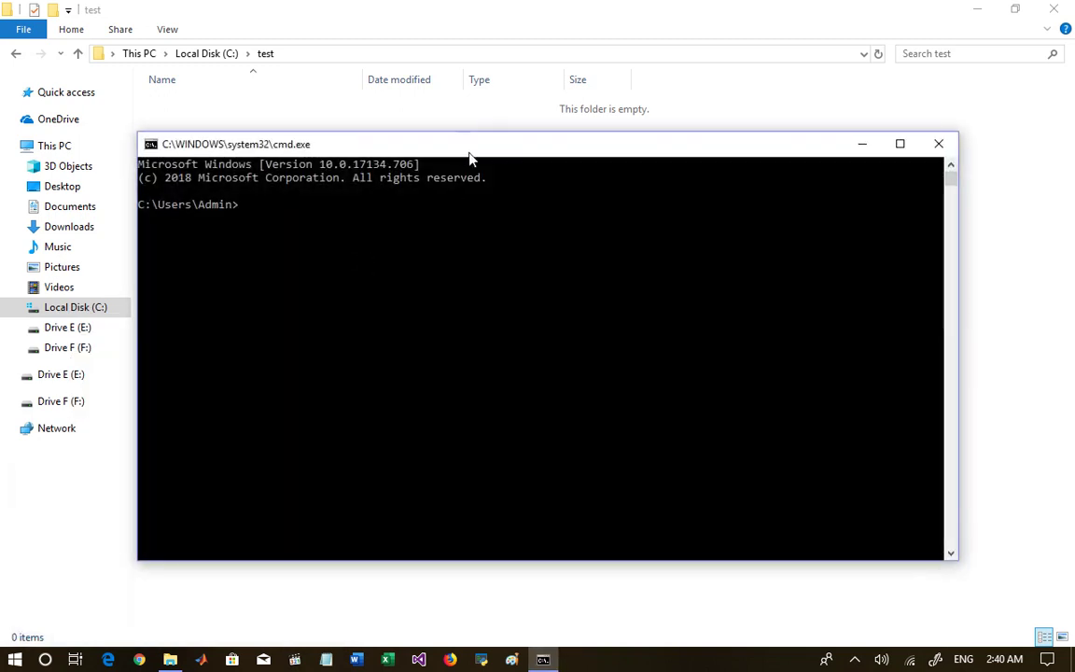
drag(469, 155, 518, 214)
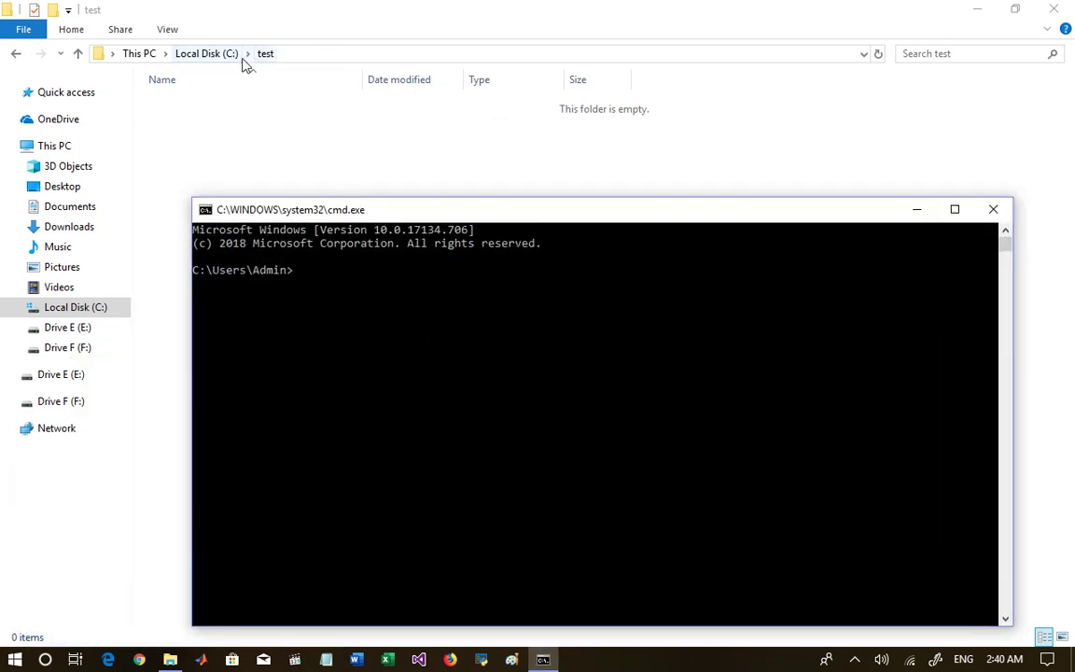
- Change the command line's directory to C:\test using cd\ and cd test
text(cd\)
key(Return)
text(cd test)
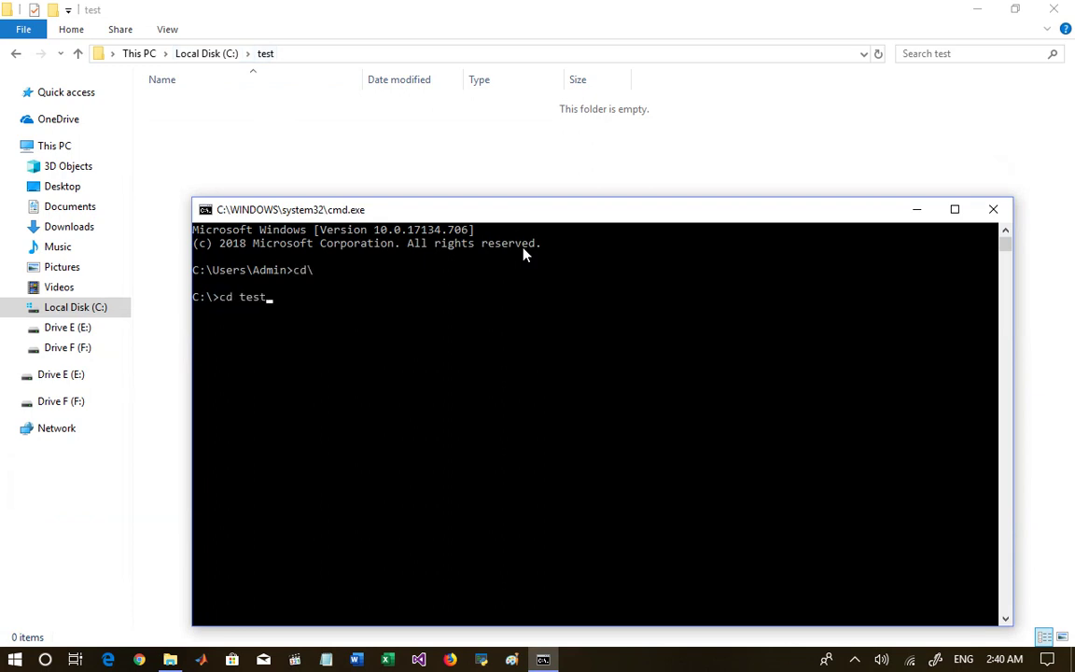
key(Return)
- Start creating the batch file in C:\test with the command copy con kareem.bat
text(copy c)
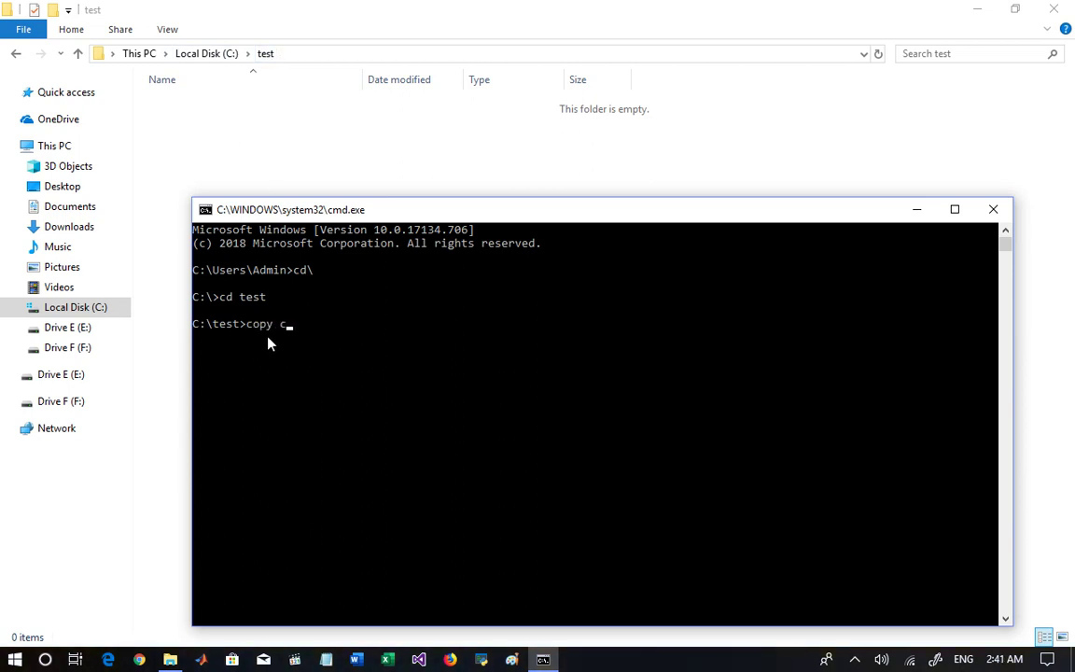
text(on kareem.bat)
key(Return)
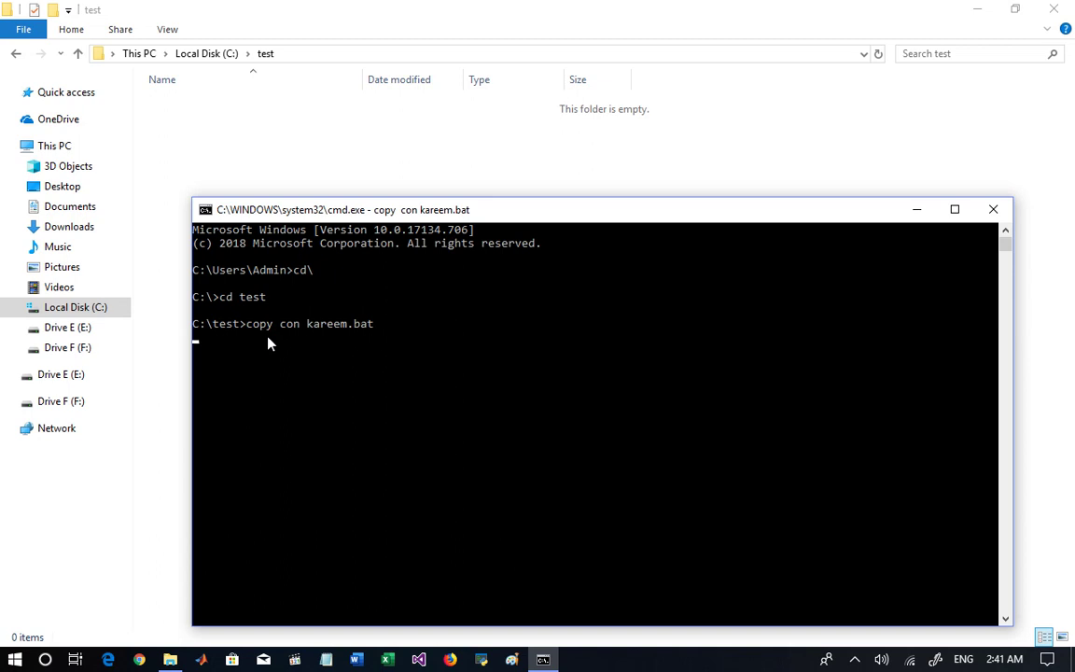
- Open a blank Notepad note and write «نخفي اي حاجه» in it
click(326, 659)
text(تخ)
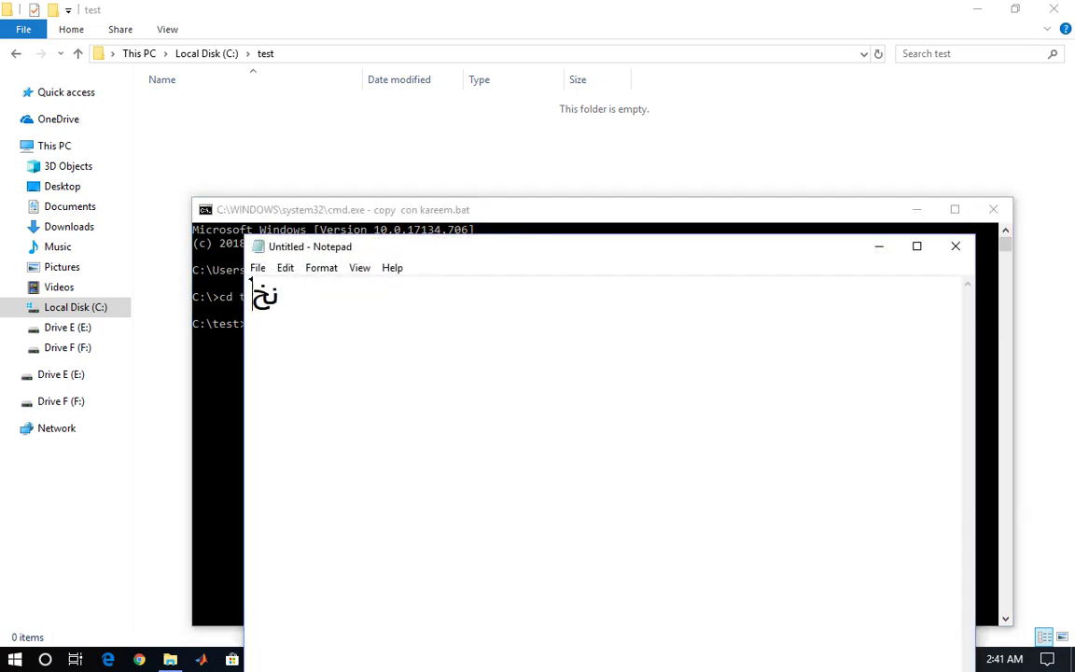
text(في اي حا)
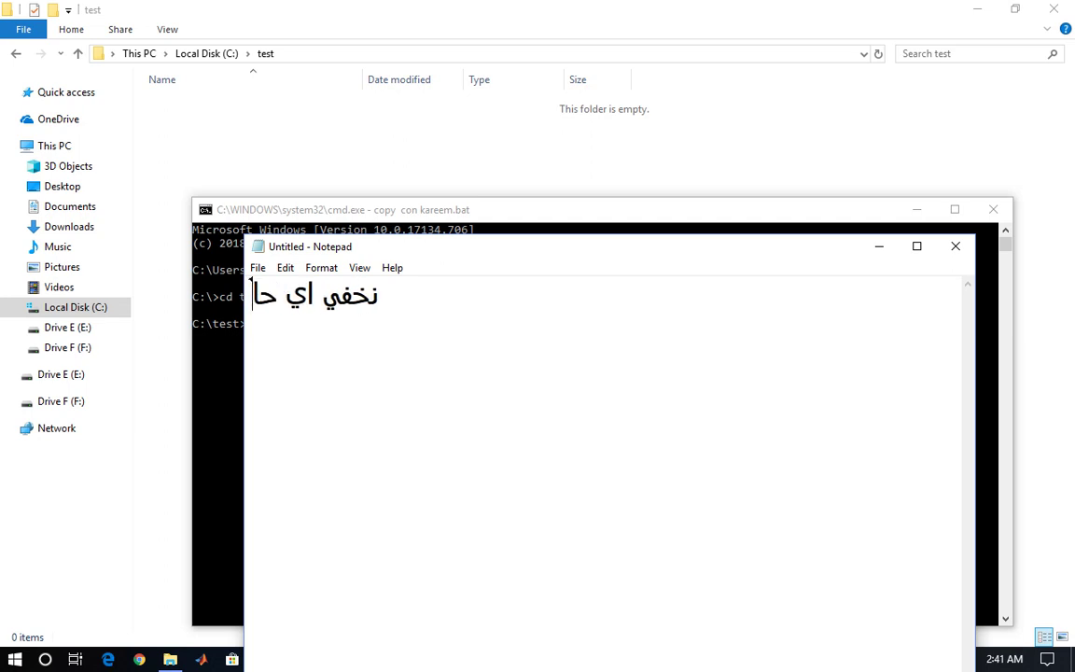
text(جه)
click(402, 243)
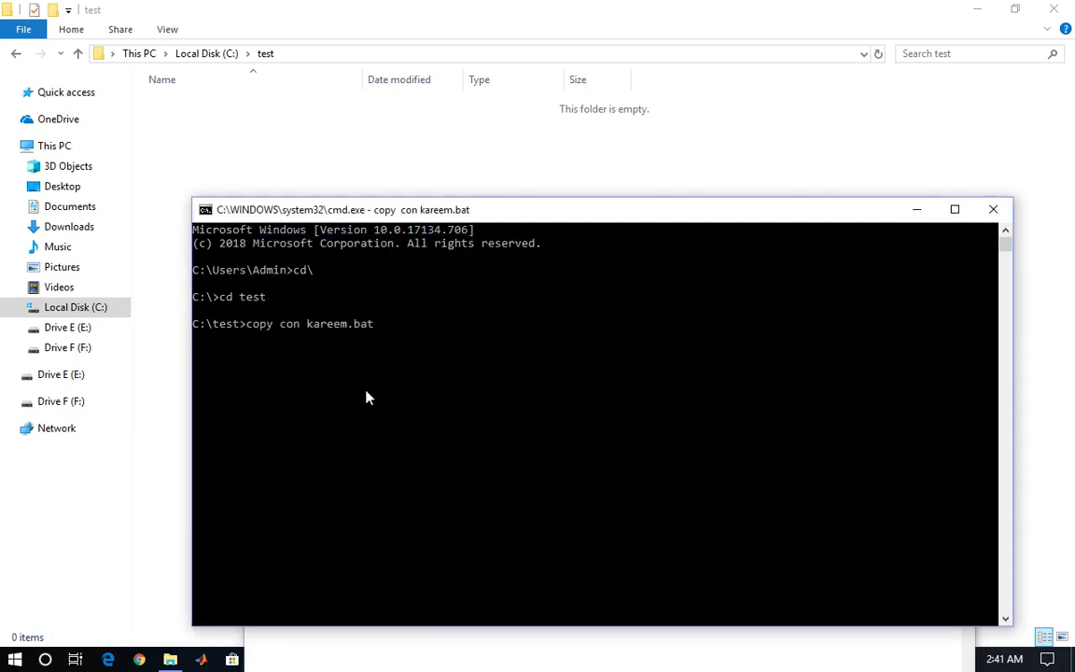
text(@ثؤا)
key(BackSpace)
key(BackSpace)
key(BackSpace)
key(alt+Tab)
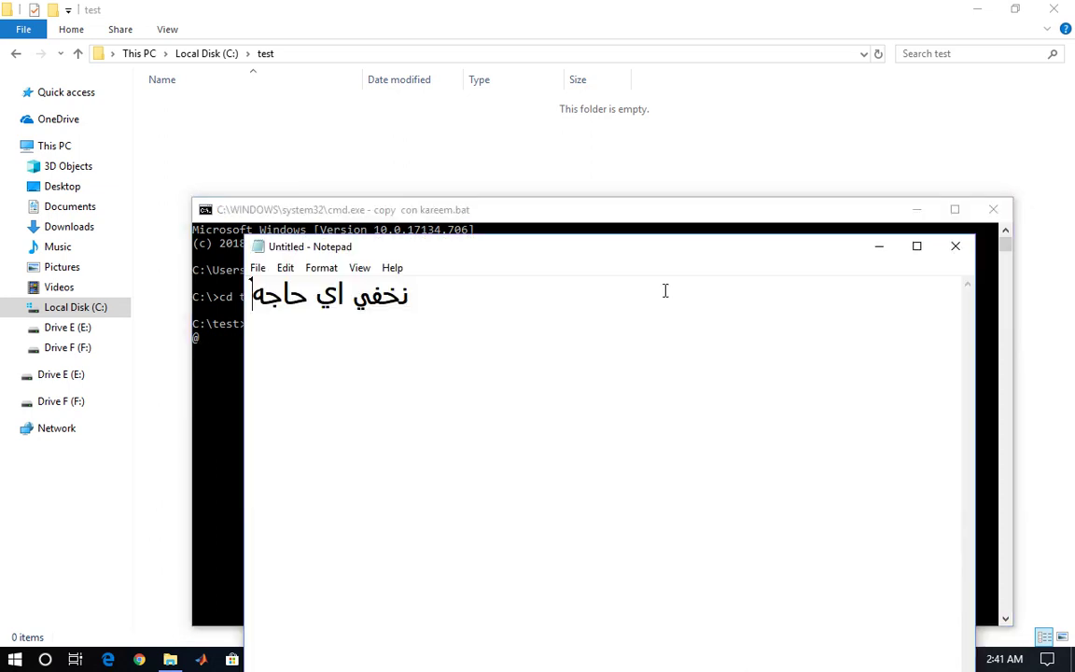
drag(558, 244, 410, 99)
click(863, 542)
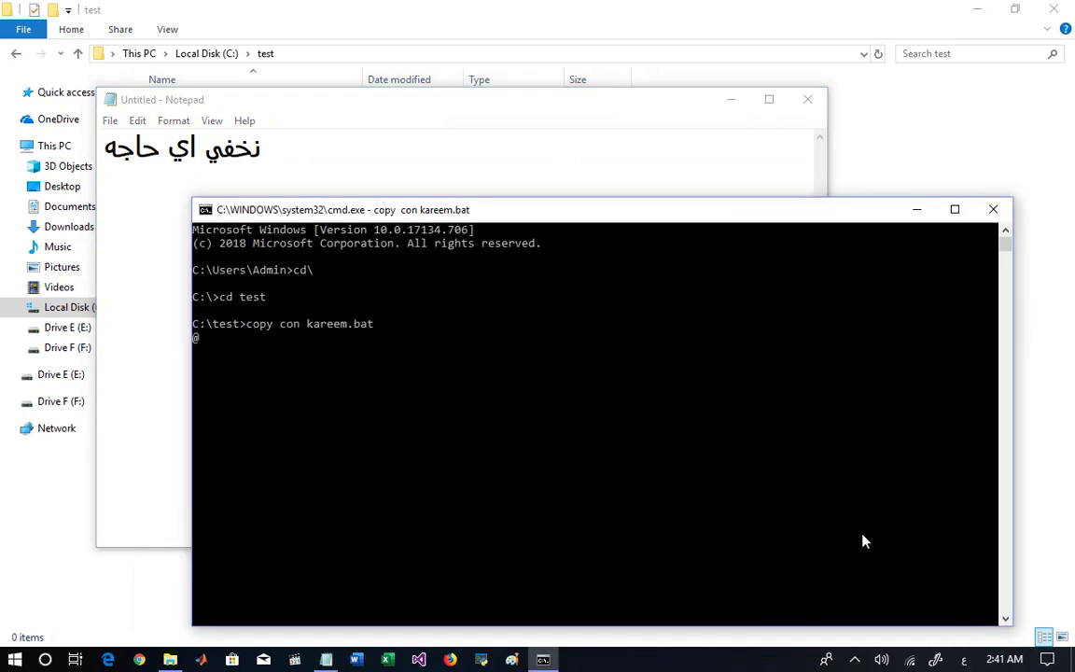
key(alt+shift)
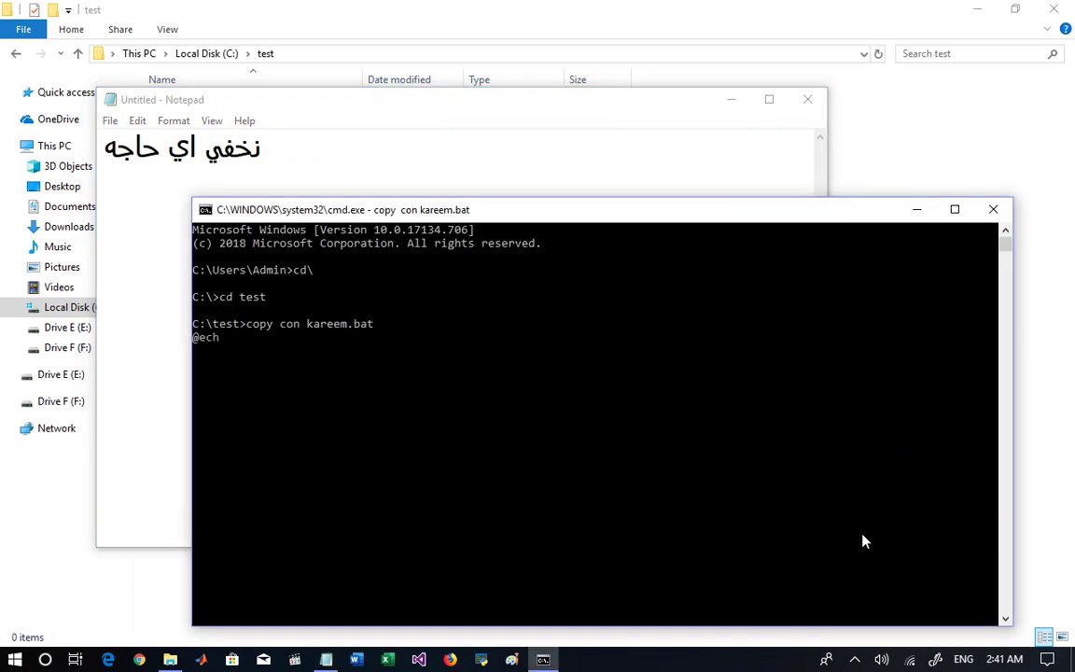
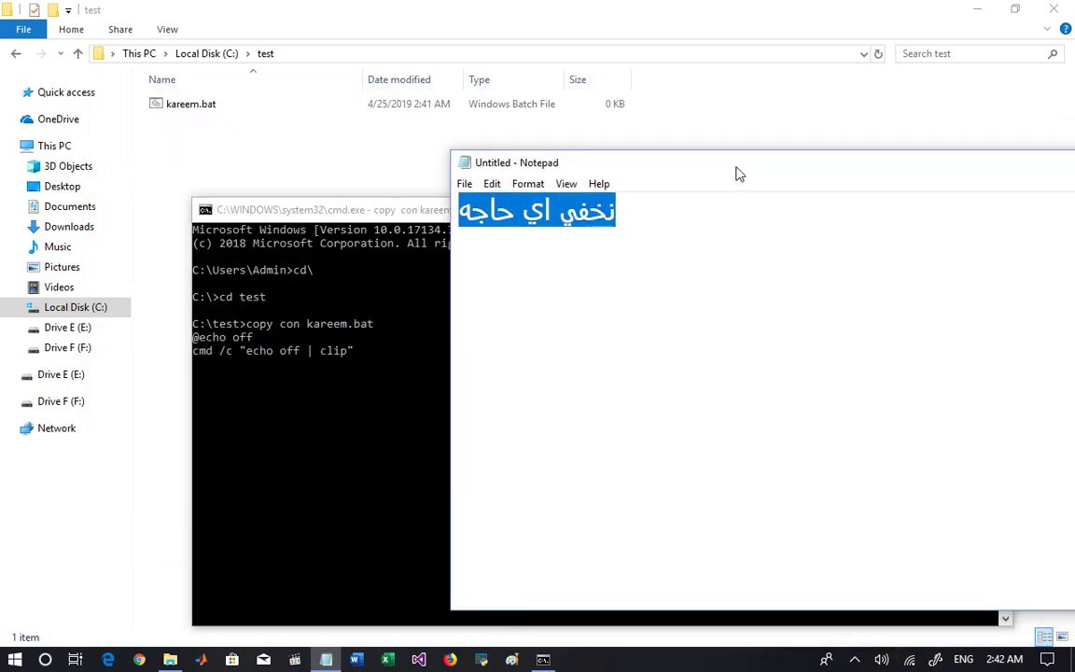
- Replace the note's text with the lines «بياخد نتيجة الامر» and «يحطها في الذاكرة»
text(fd)
key(BackSpace)
key(BackSpace)
key(alt+shift)
text(ب)
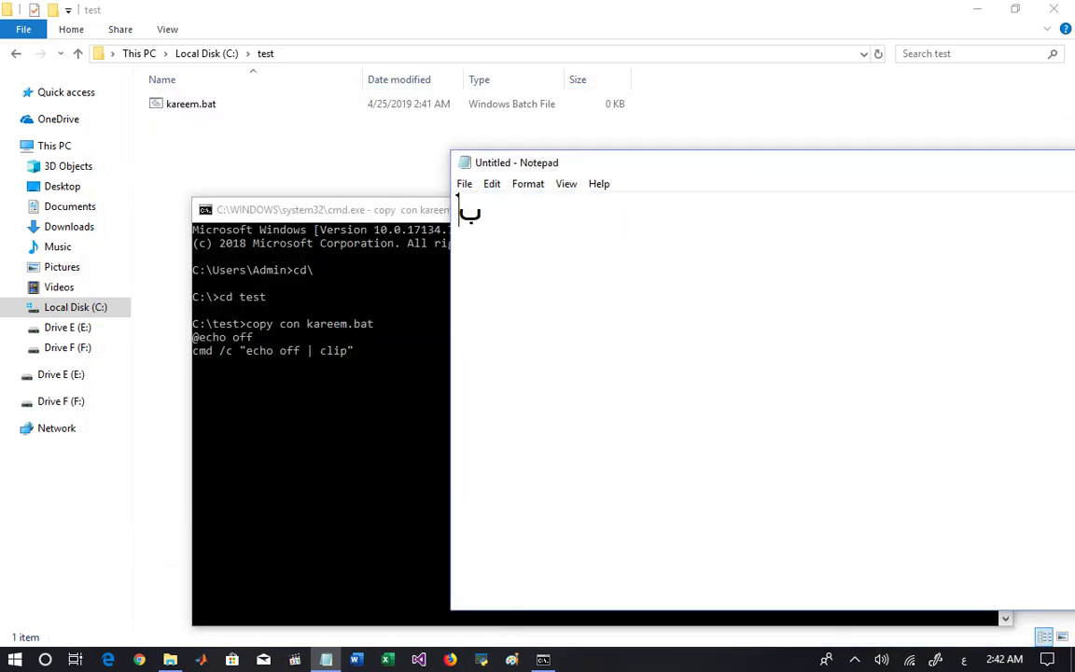
text(ياخد ا)
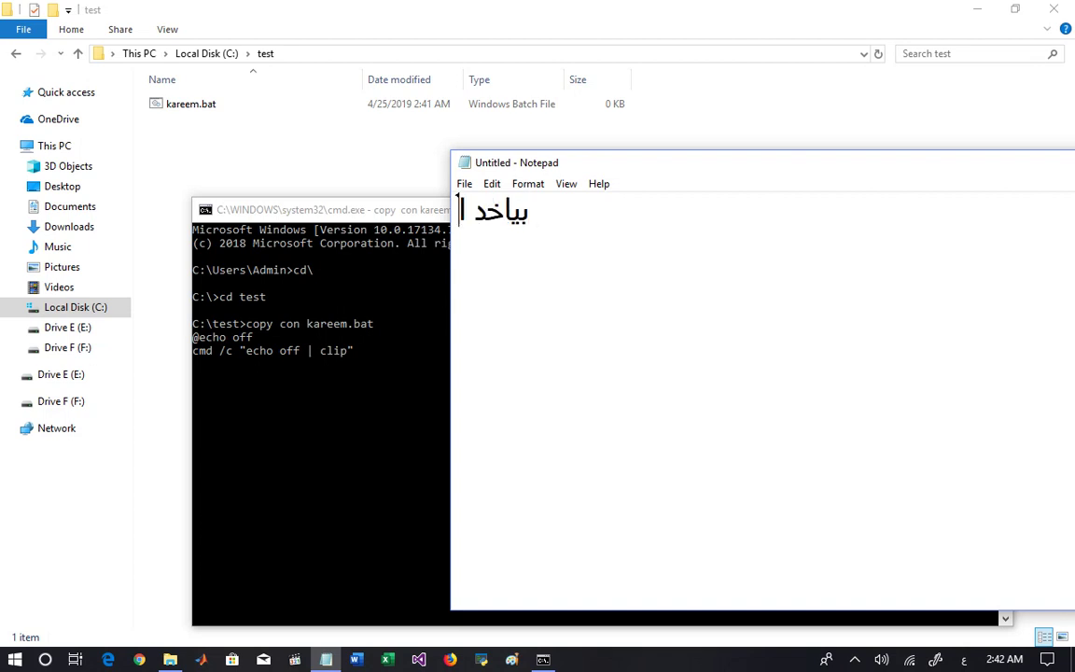
text(نتيجة)
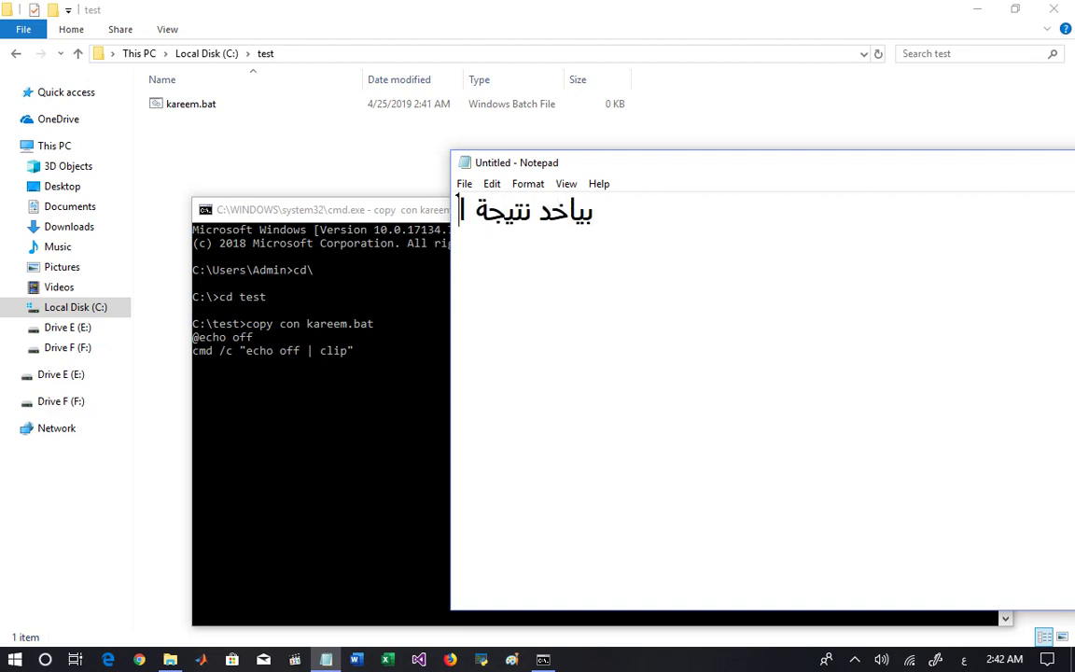
text( الاكر)
key(BackSpace)
key(BackSpace)
text(مر )
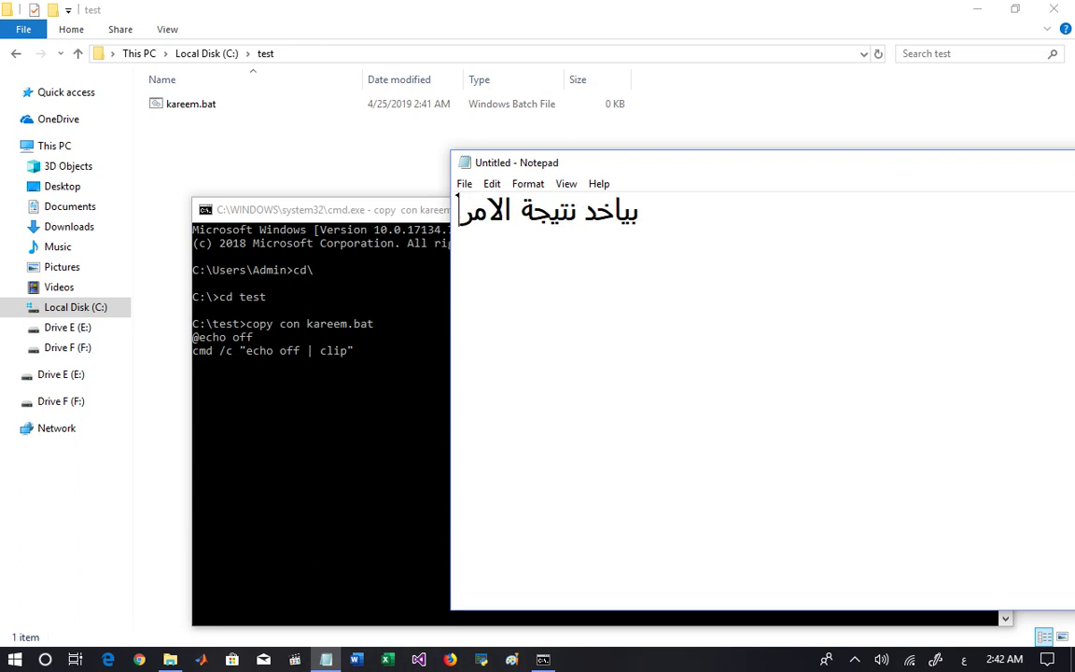
text(يحطها)
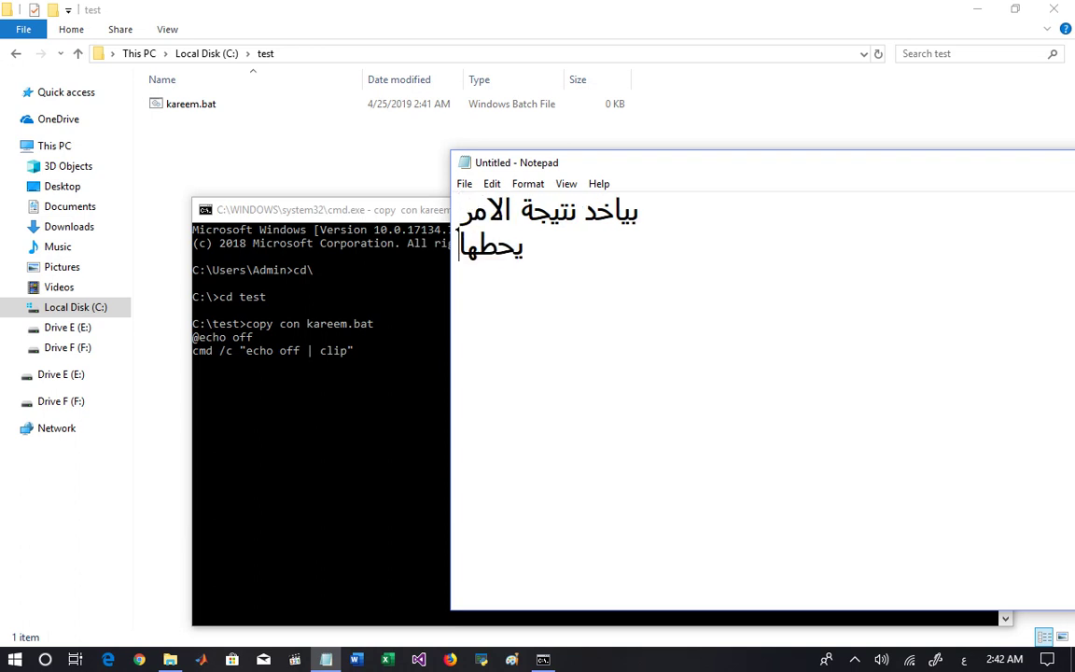
text( في الذاكرة)
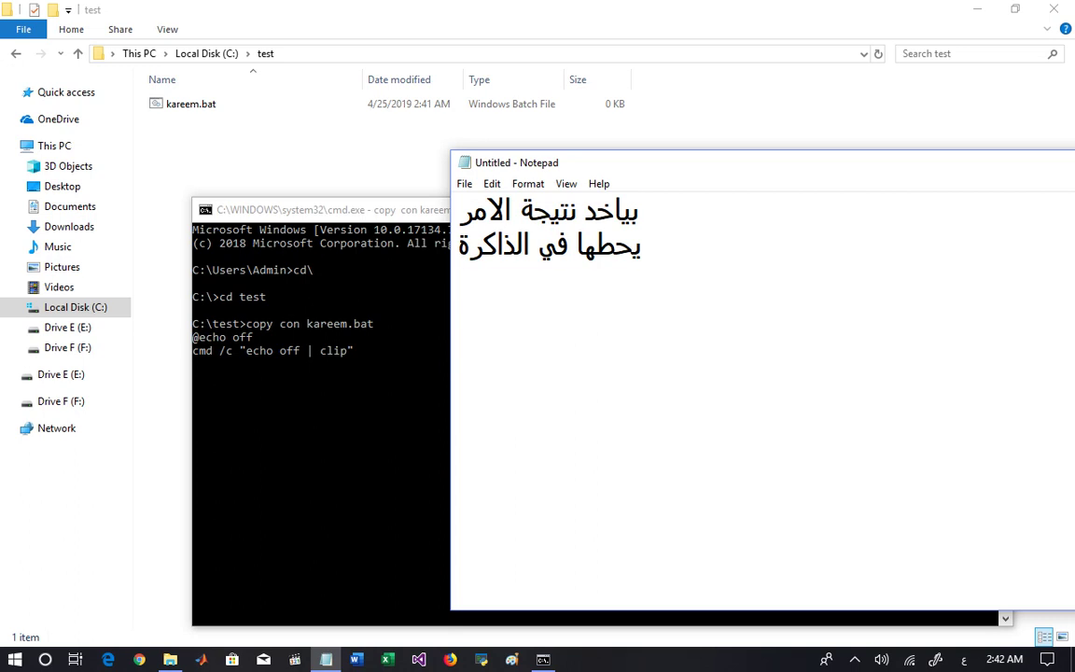
- Replace the note's text with the lines «وبعد كده» and «نعمل تنفيذ علطول لنفس الباتش»
key(ctrl+a)
text(و)
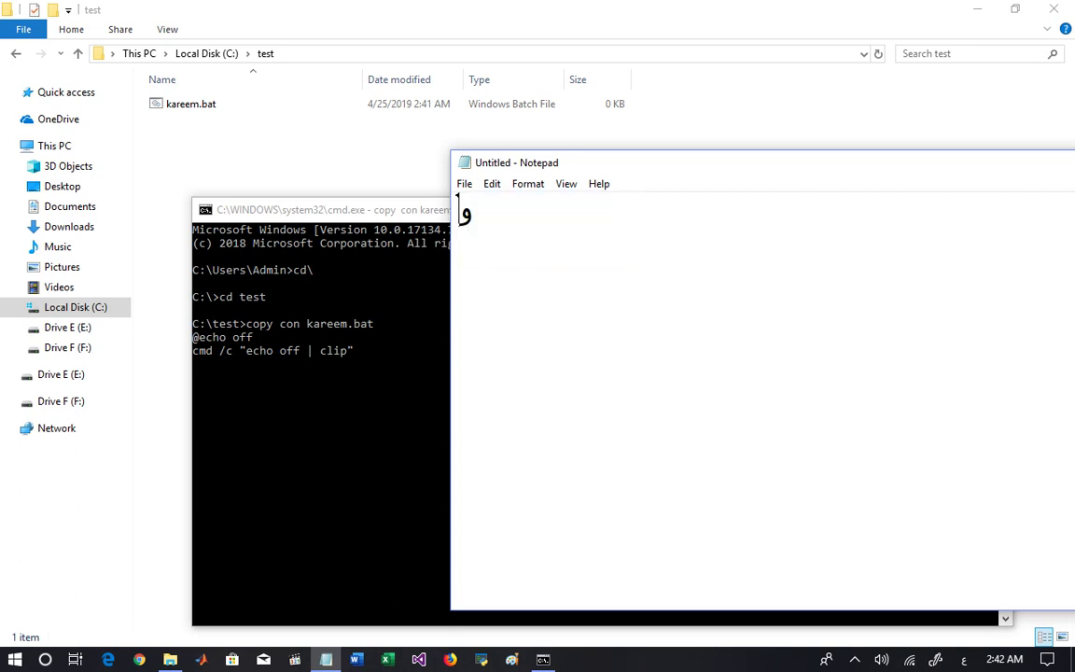
text(بعد كد)
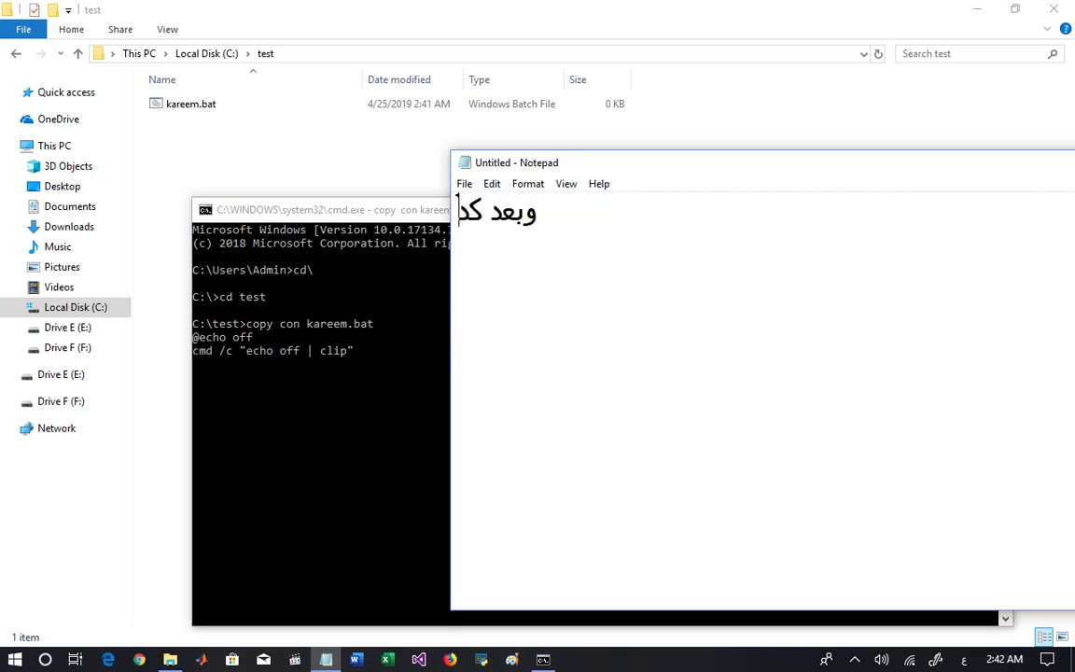
text(ه نعمل)
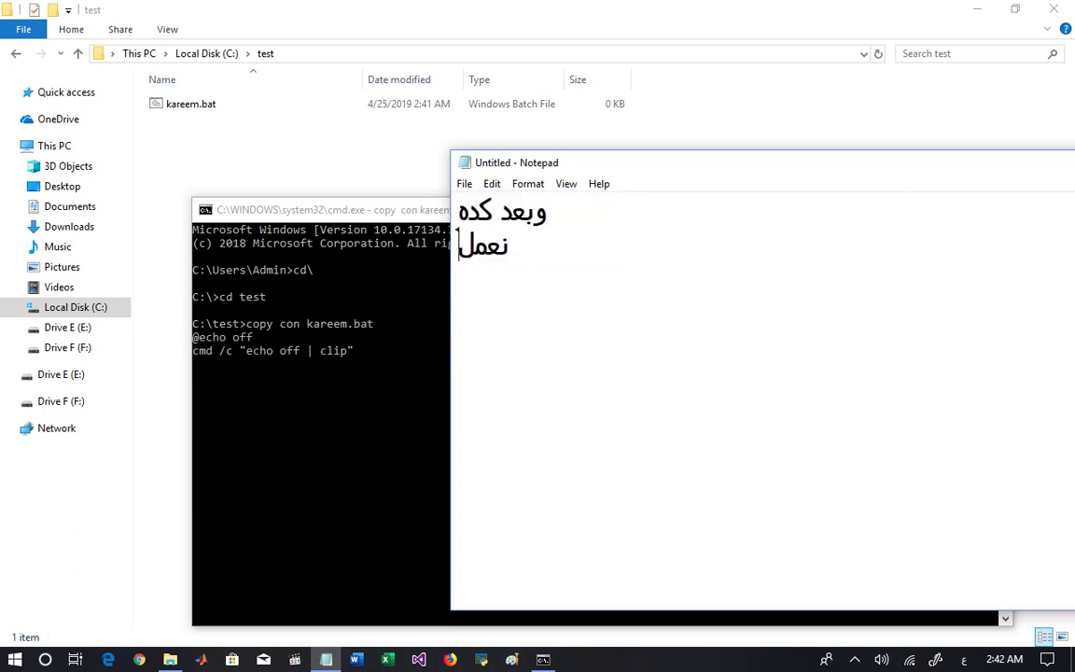
text( تنفيذ)
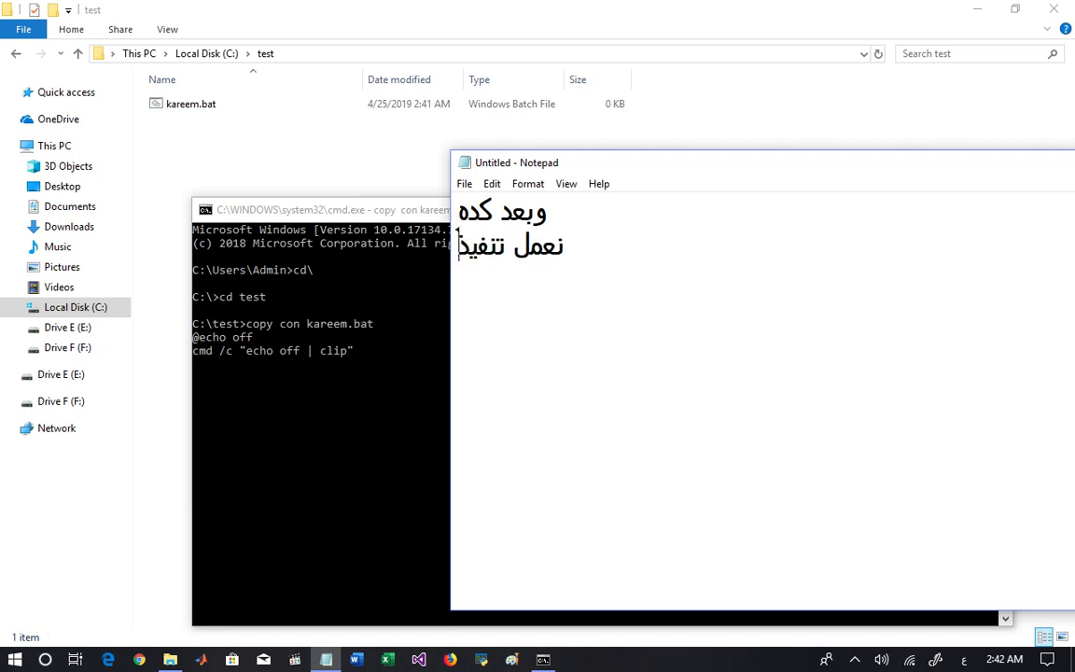
text( علطول )
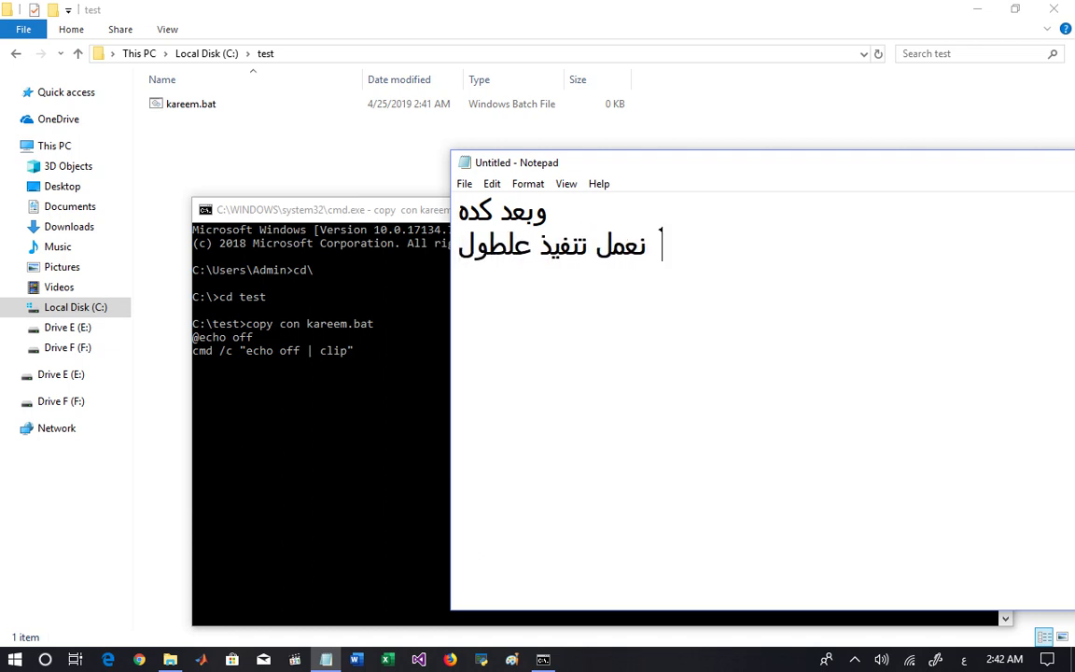
text(لنفس ال)
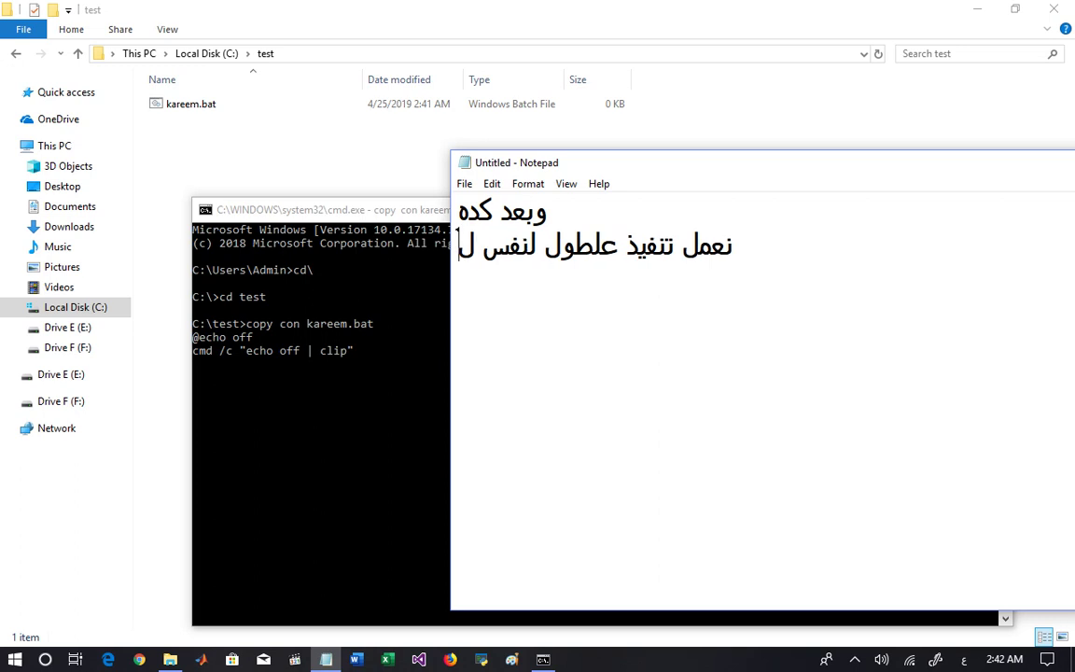
text(باتش)
key(Return)
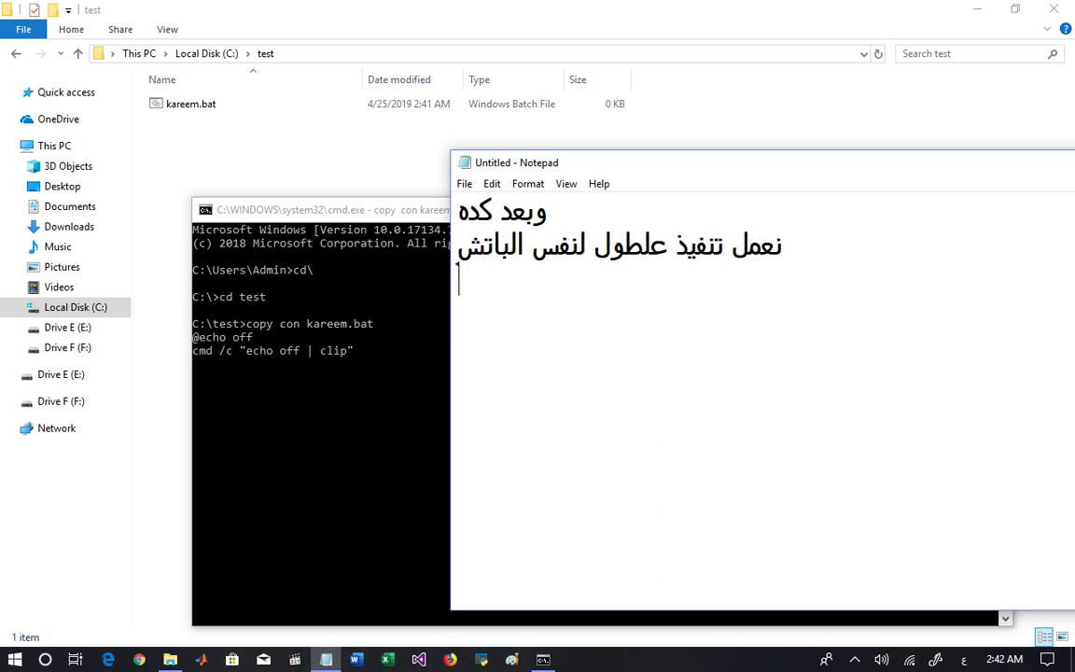
- Add the line «kareem.bat» to the batch file in the Command Prompt so that it calls itself
click(355, 391)
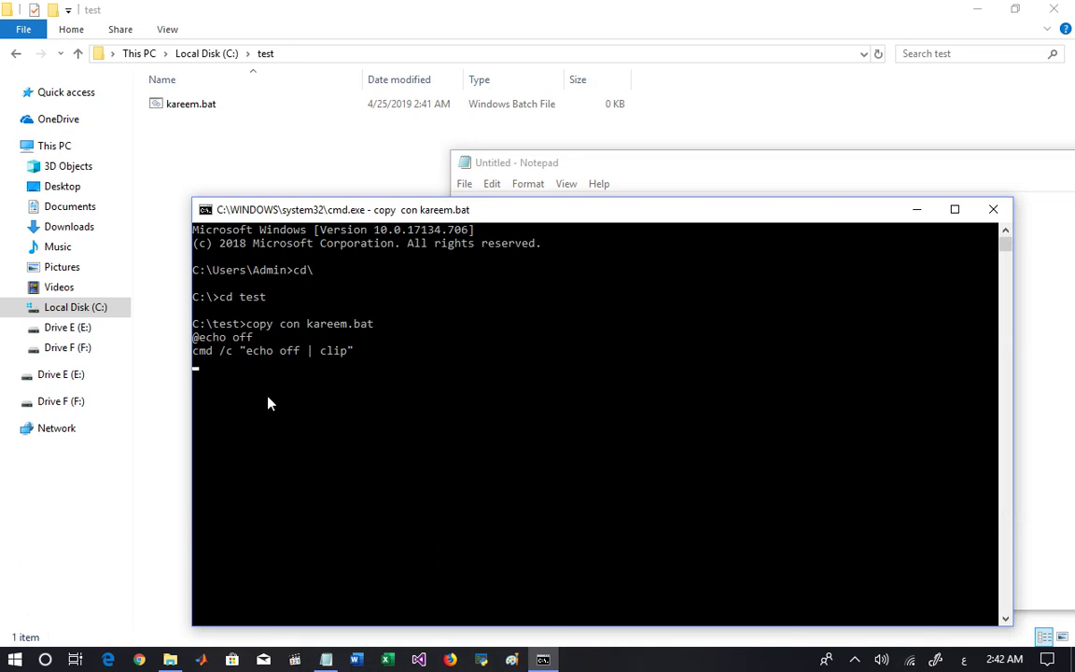
key(ctrl+z)
key(ctrl+z)
key(ctrl+z)
key(BackSpace)
key(BackSpace)
key(BackSpace)
key(alt+shift)
key(ctrl+z)
text(areem.bat)
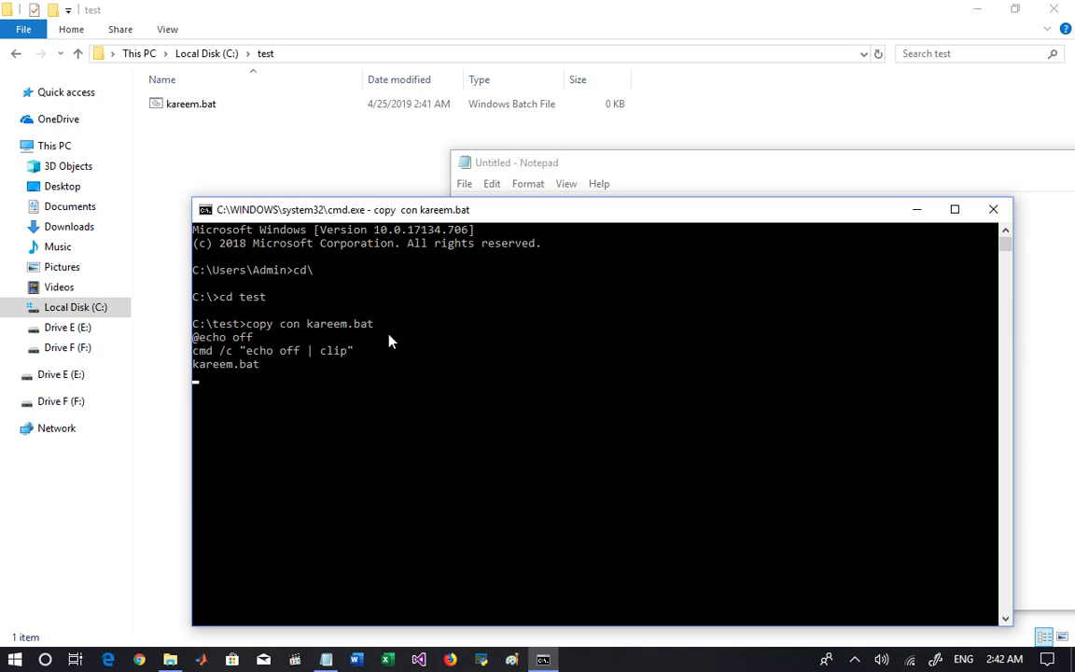
- Replace the note's text with «دوس» and «f6» on separate lines
click(630, 172)
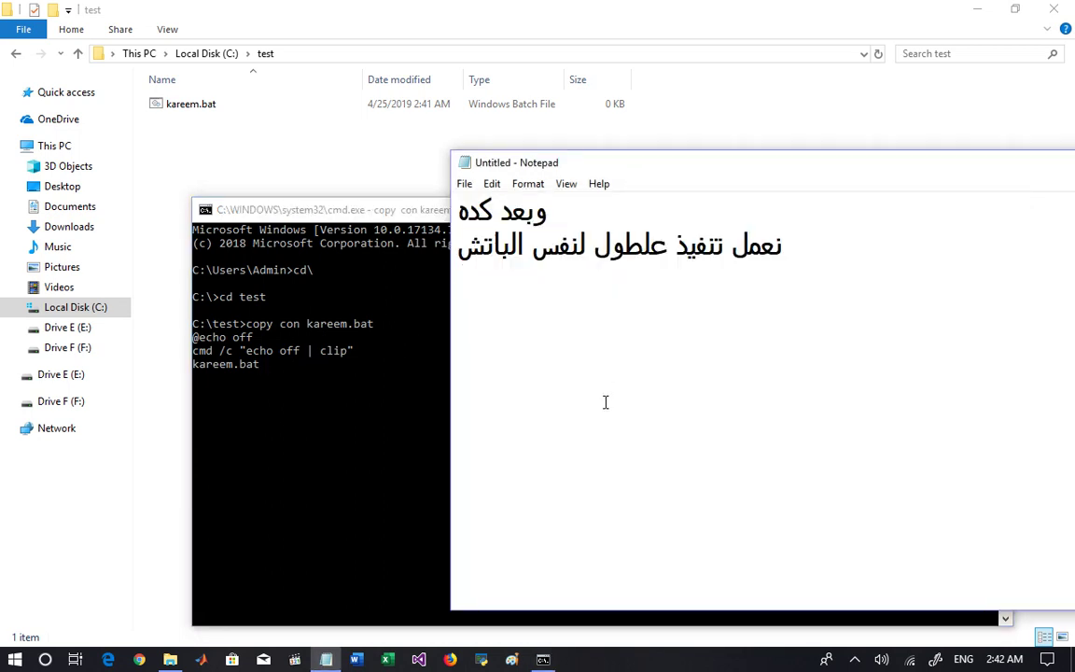
key(ctrl+a)
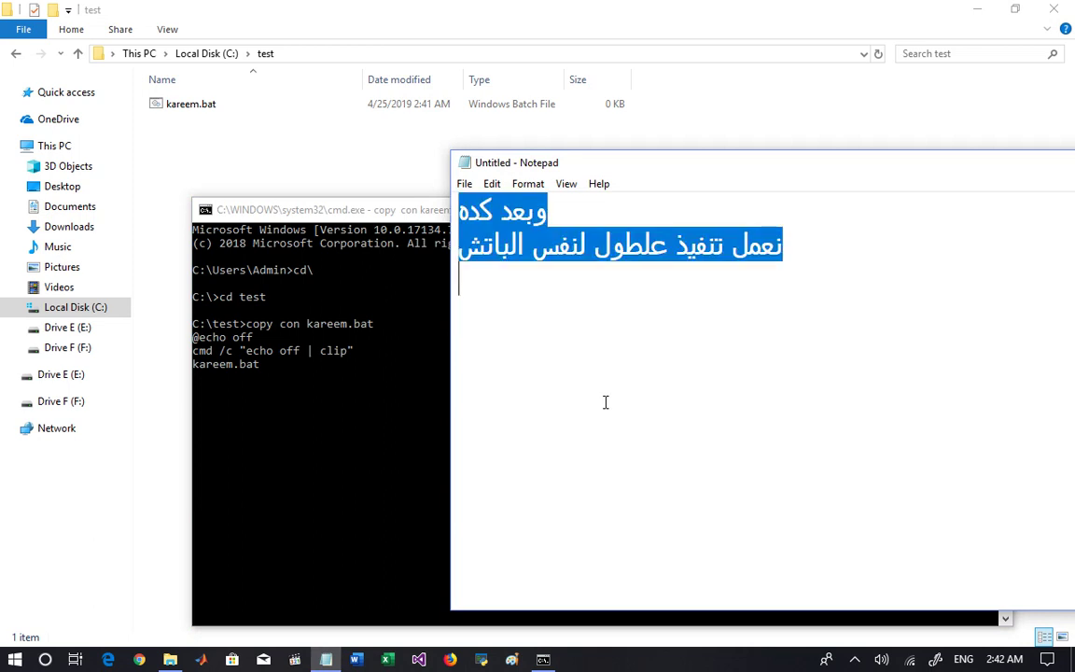
key(alt+shift)
text(دوس)
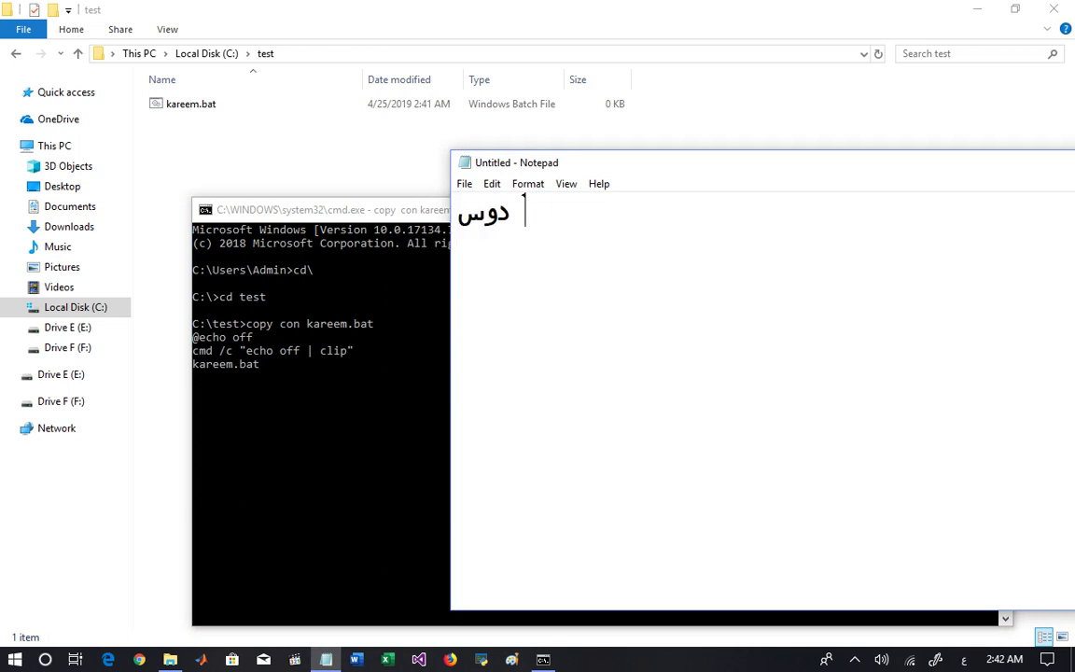
key(Return)
text(f6)
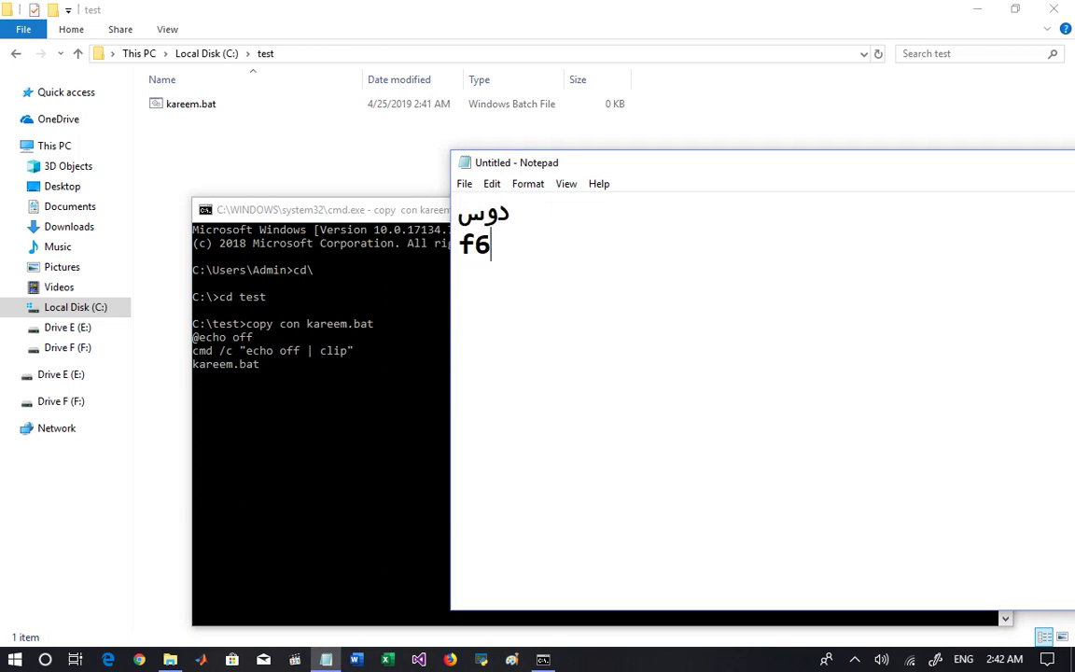
- End the batch file input with ^Z to save kareem.bat, and close the Command Prompt
click(390, 564)
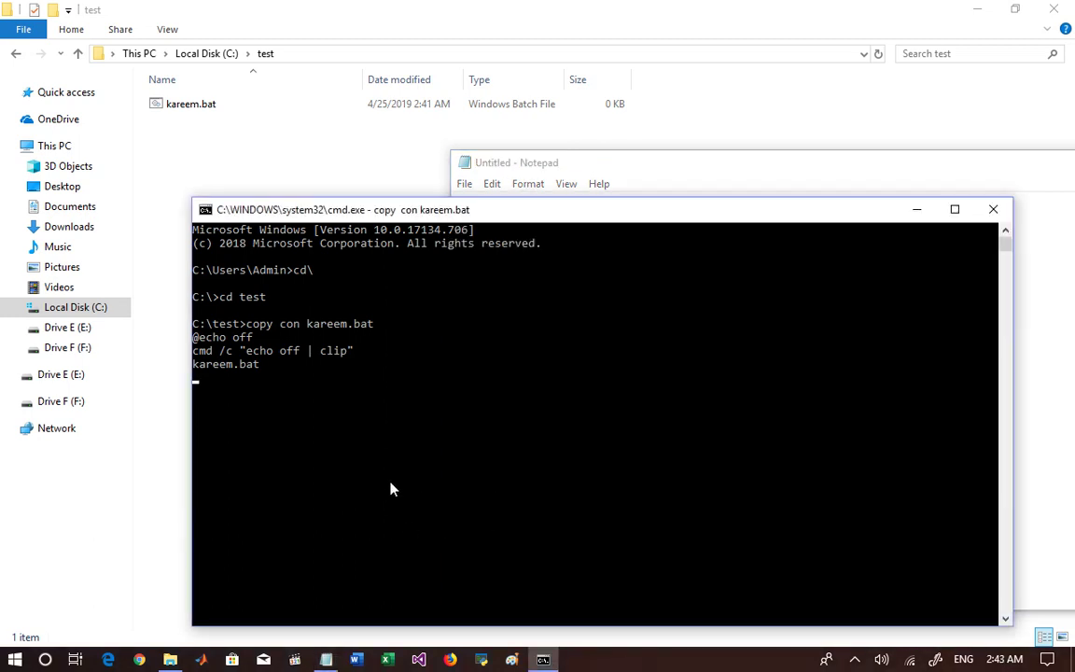
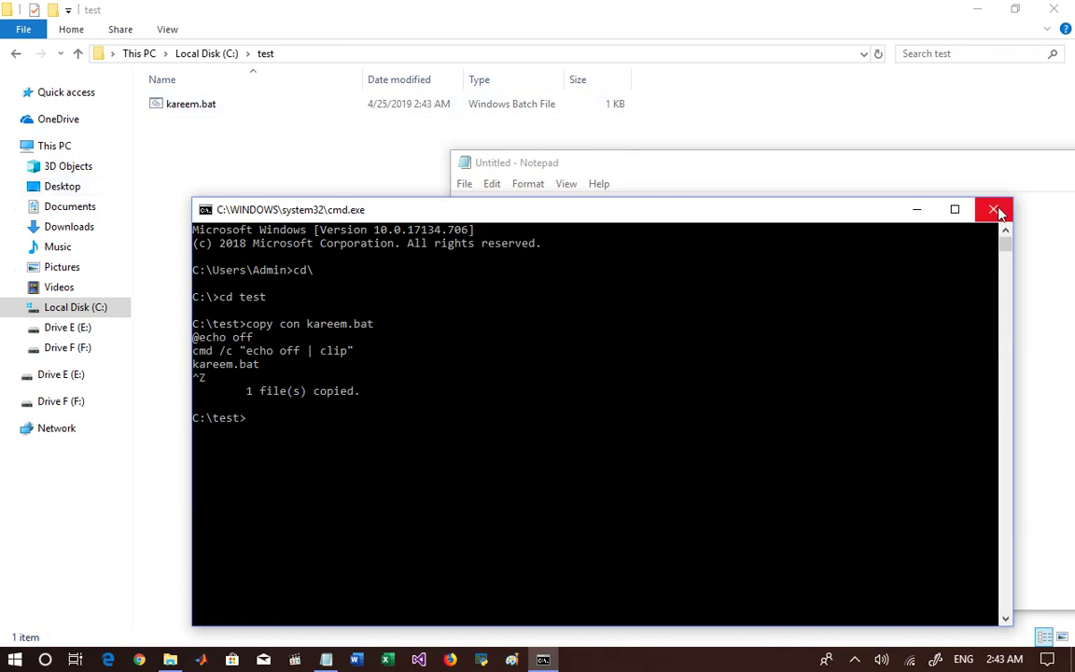
click(995, 209)
- Replace the note's text with «طول ما الملف ده شغال مش هتنسخ حاجه»
key(ctrl+a)
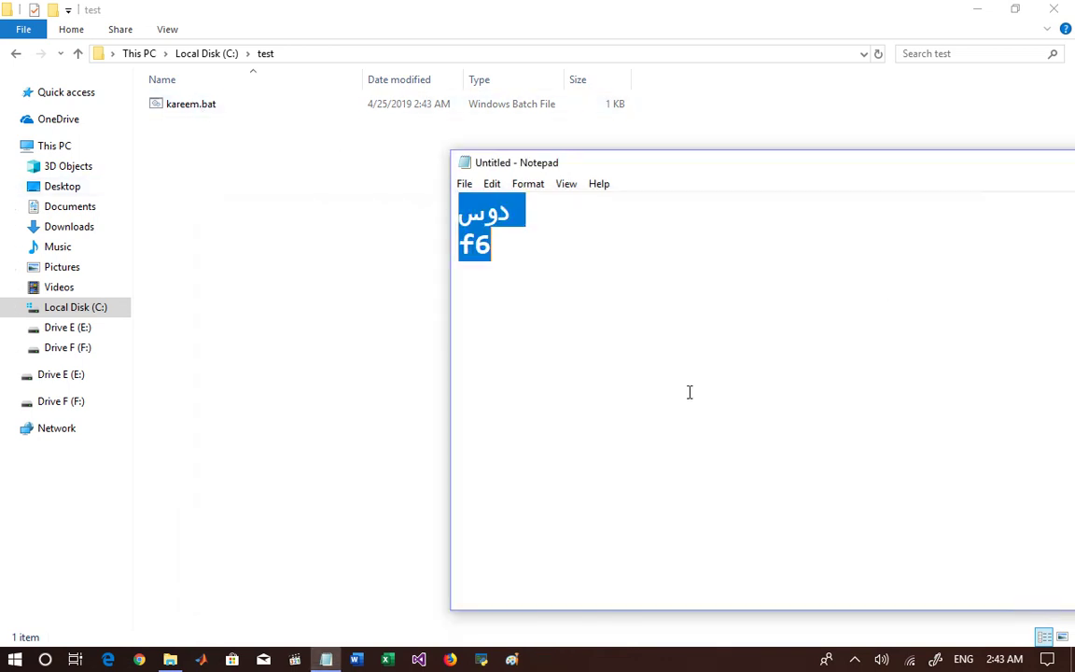
key(BackSpace)
key(alt+shift)
text(طو)
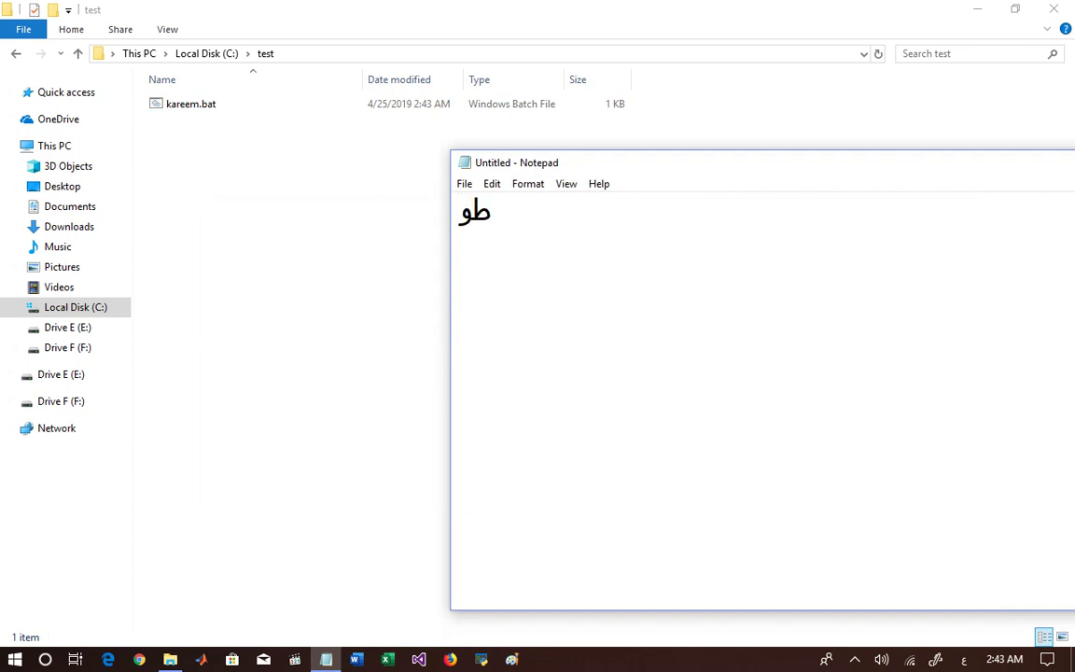
text(ل ما الم)
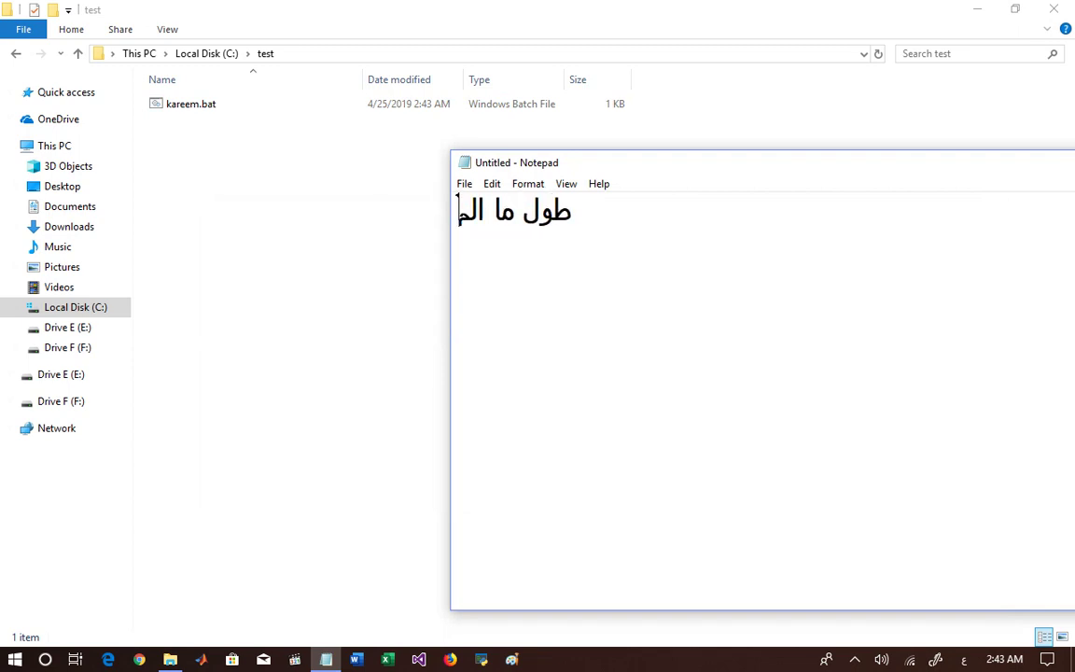
text(لف ده ش)
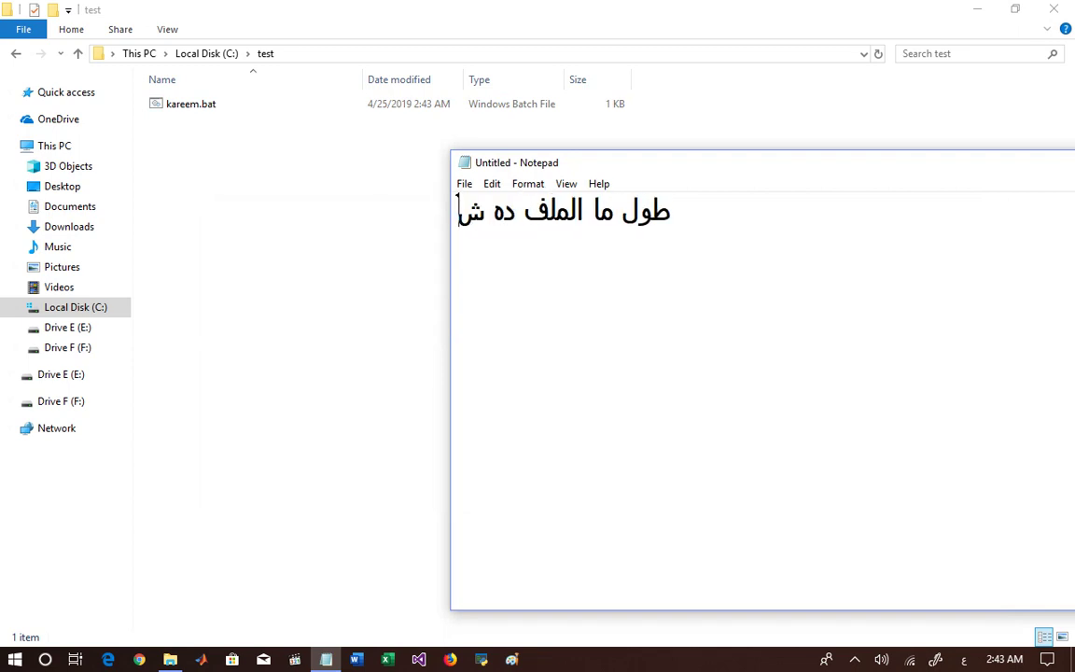
text(غال مش )
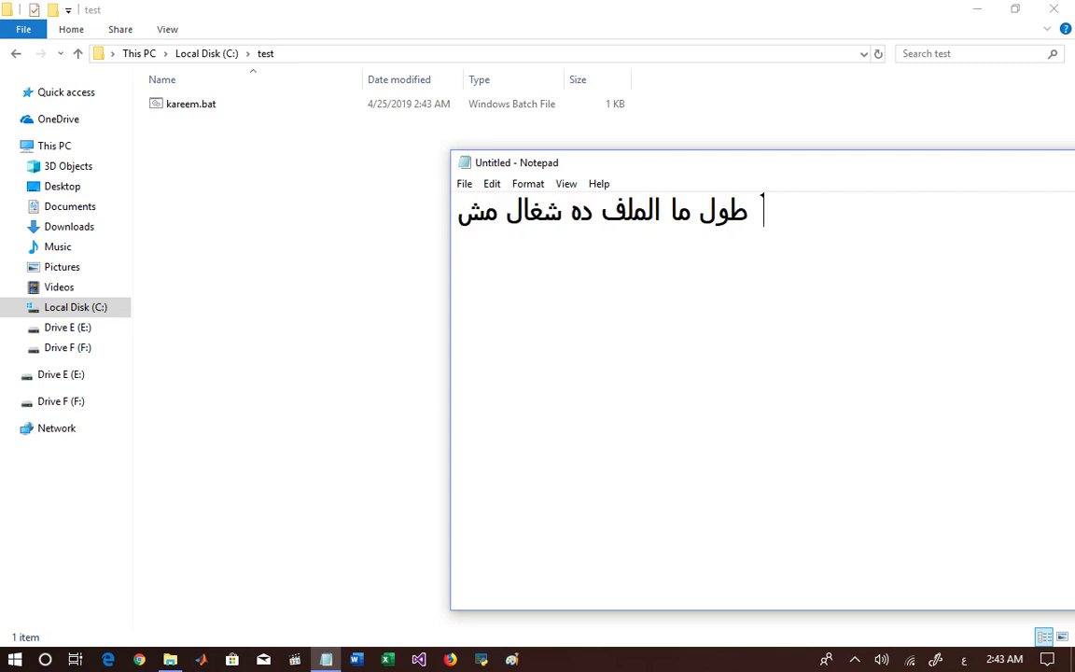
text(هتنس)
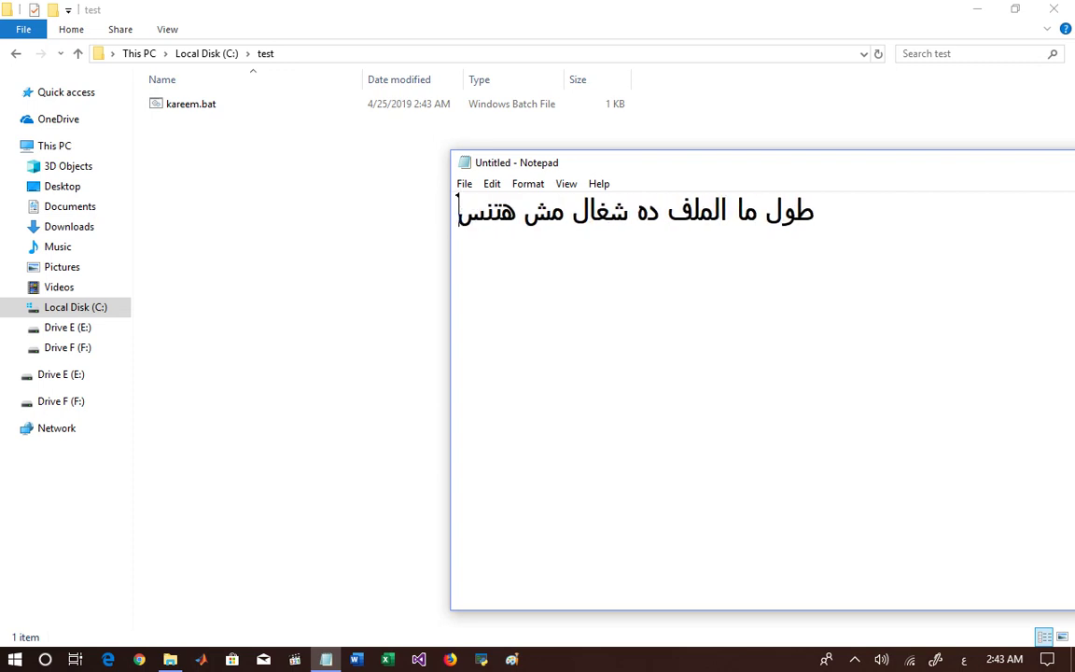
text(خ حاجه)
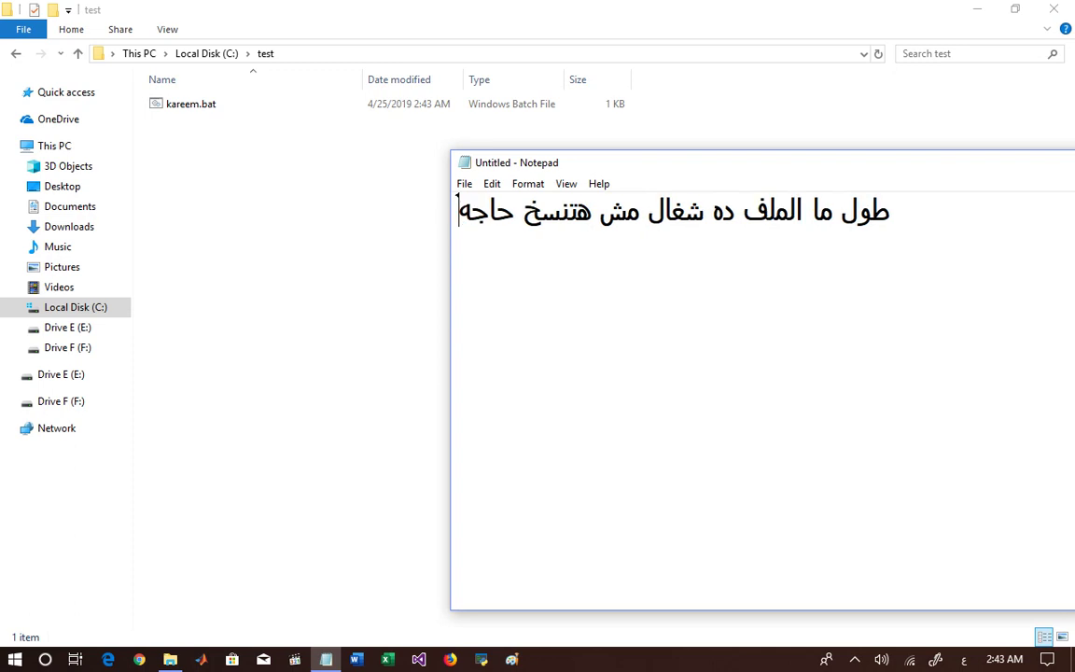
key(Return)
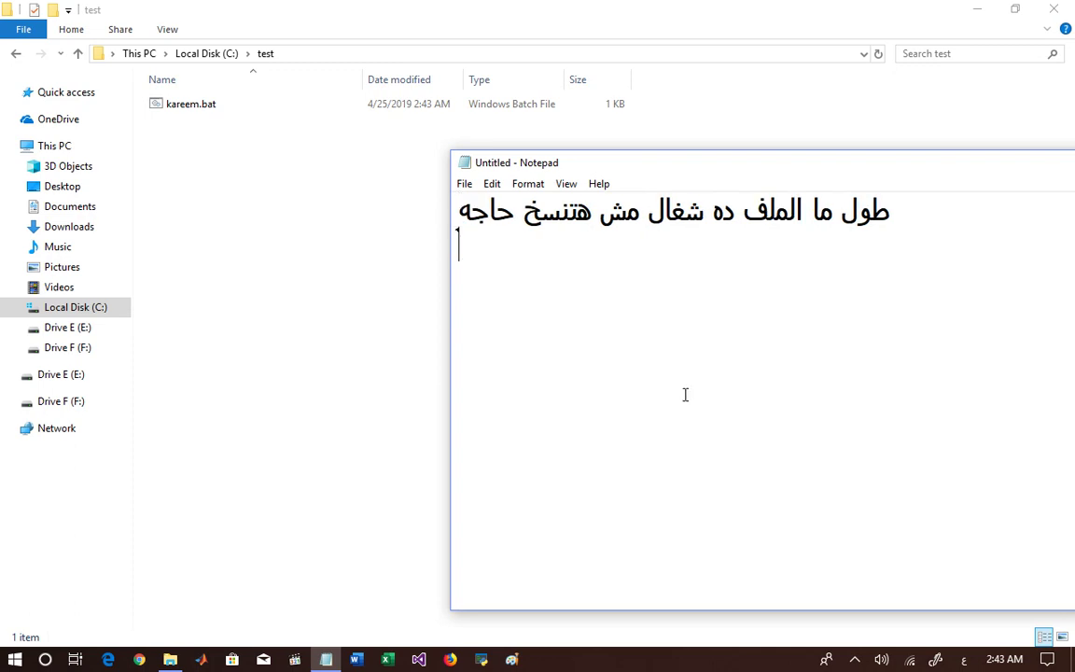
- Run kareem.bat from the test folder and go to Local Disk (C:)
double_click(196, 104)
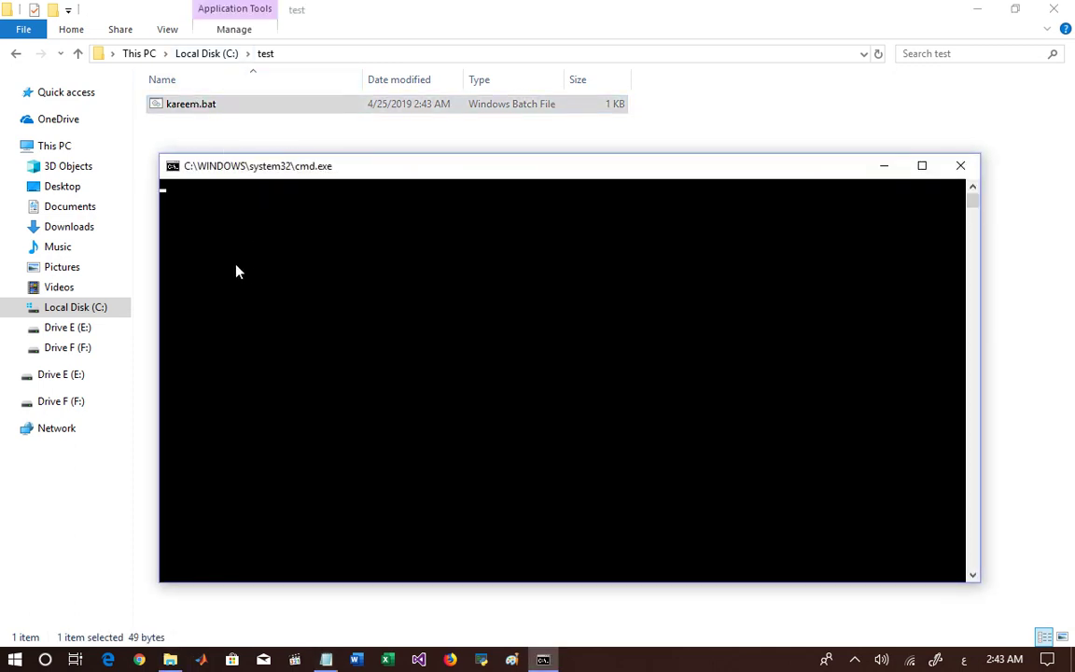
click(252, 192)
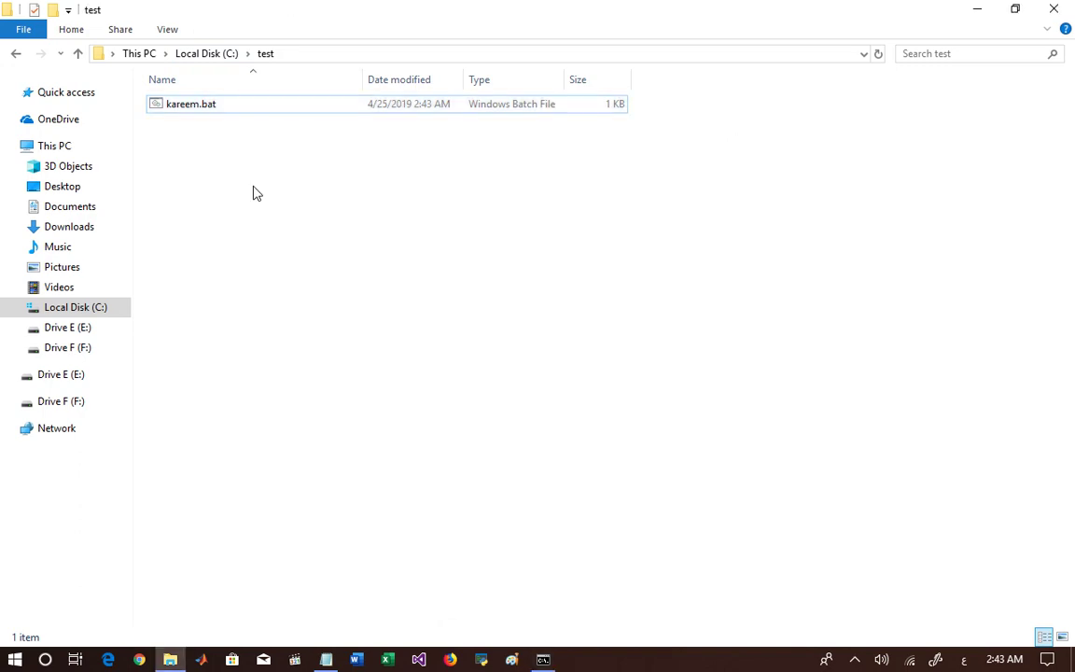
click(65, 314)
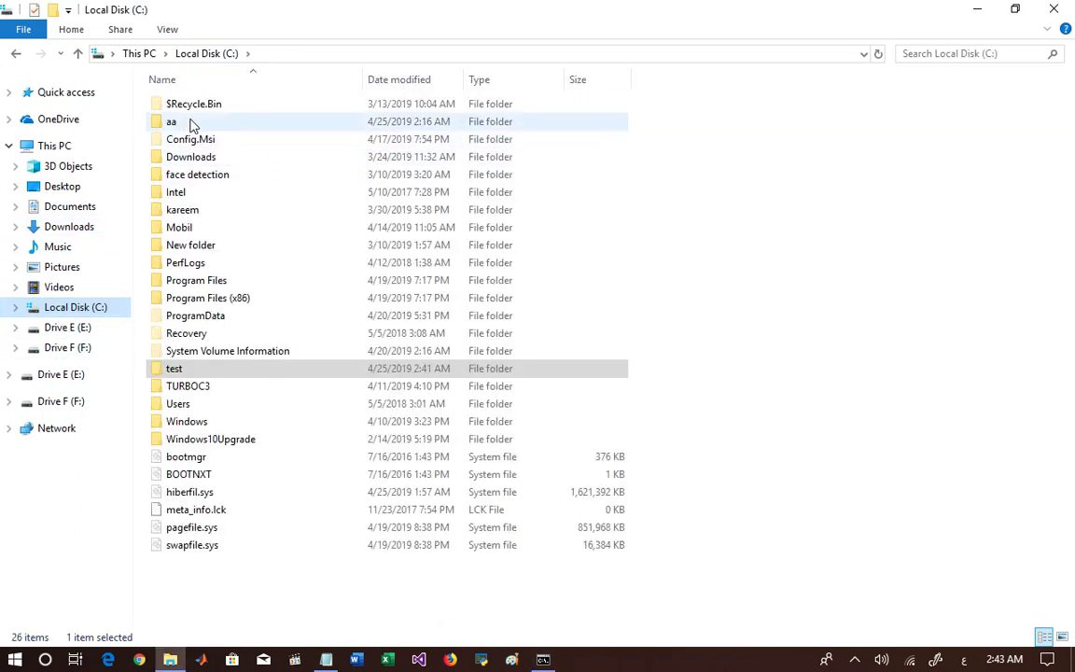
- Copy the aa folder and check whether it can be pasted into Local Disk (C:)
click(185, 123)
right_click(185, 124)
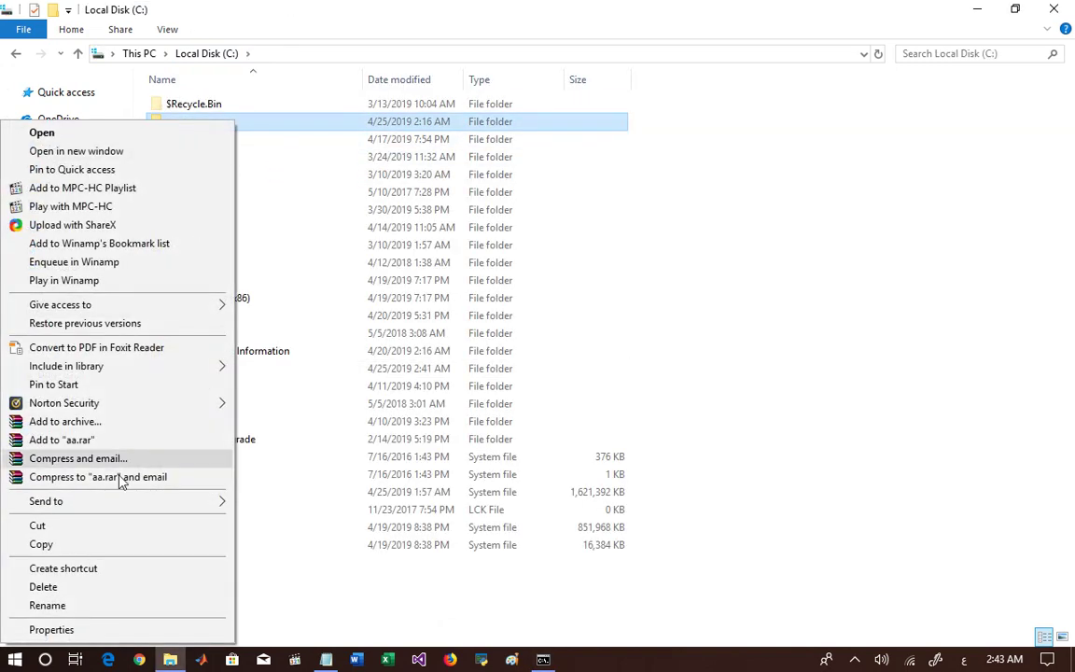
click(67, 544)
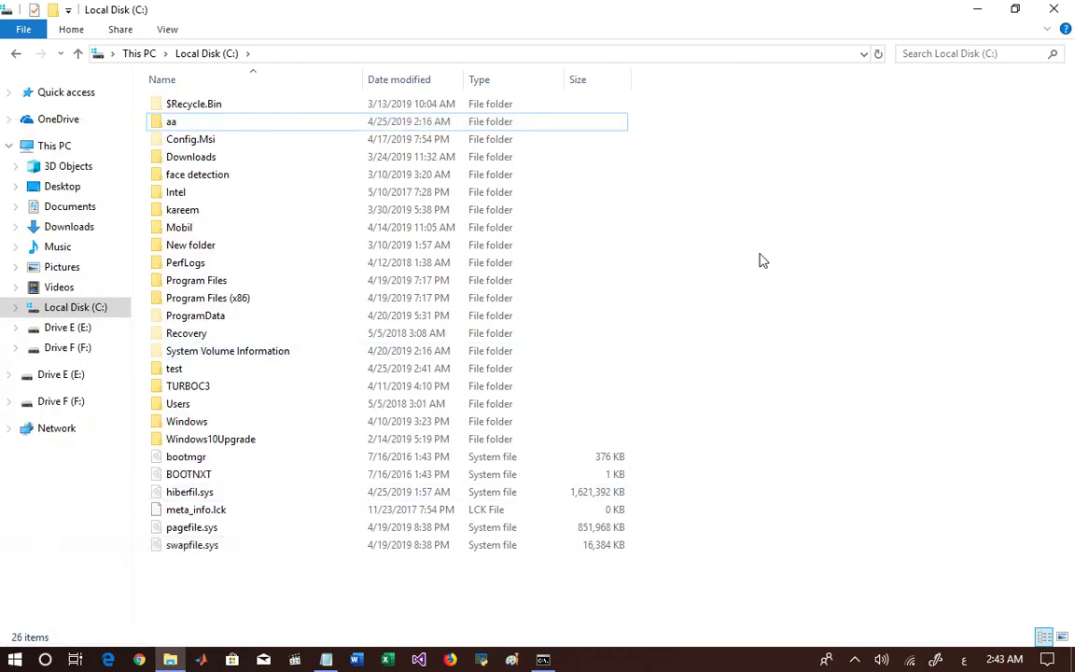
right_click(758, 257)
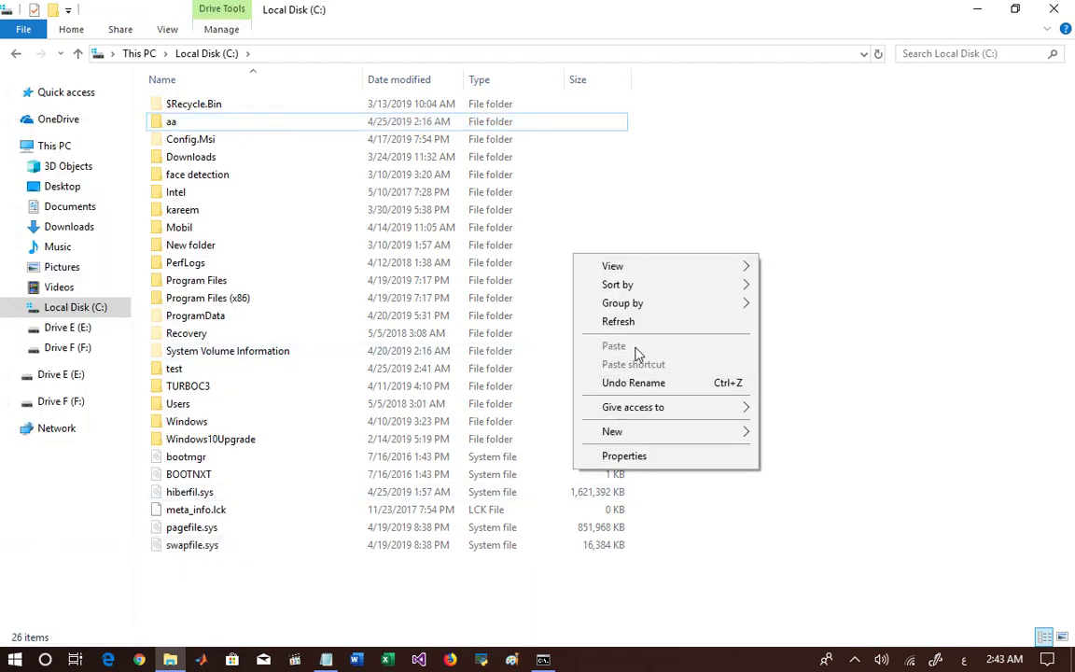
click(800, 214)
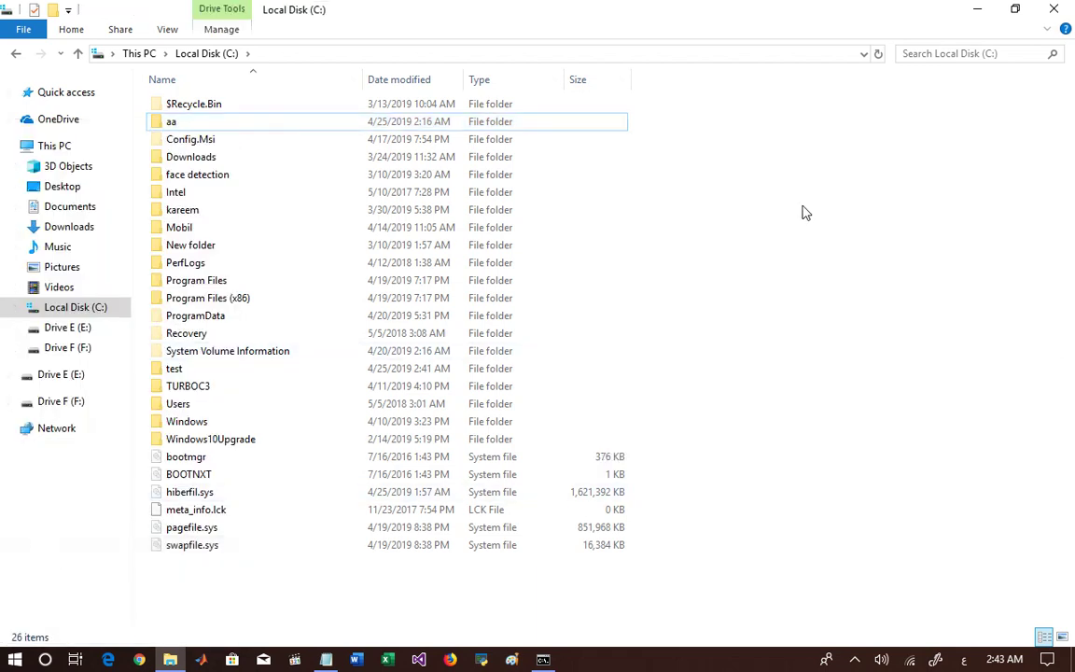
- Try to cut the Downloads folder, check whether it can be pasted inside the aa folder, and return to Local Disk (C:)
click(177, 156)
right_click(177, 156)
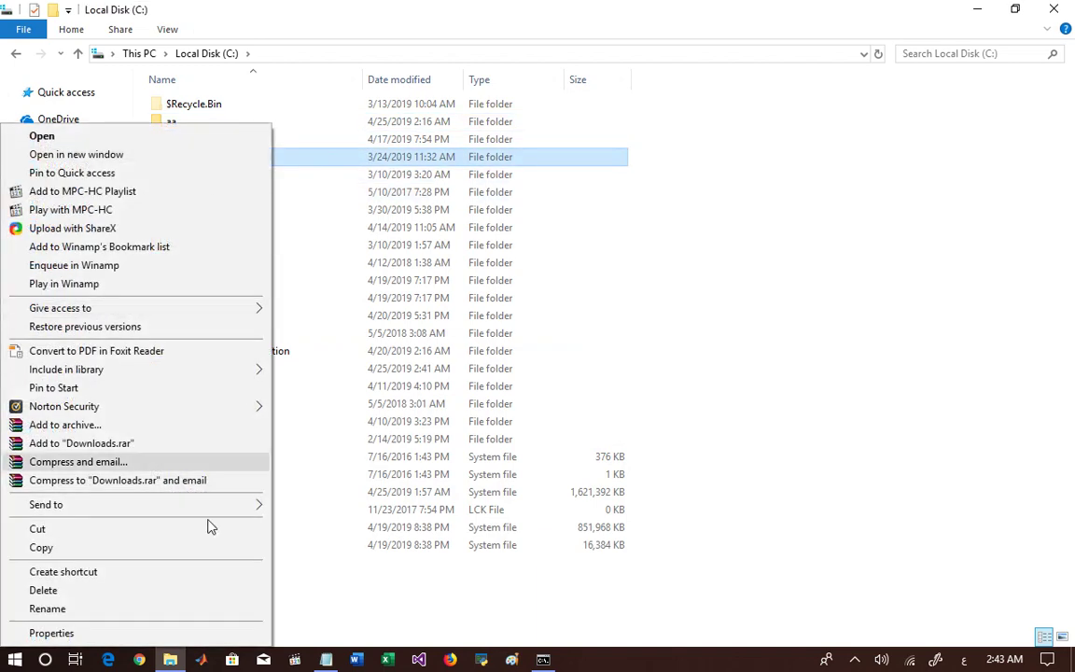
click(70, 530)
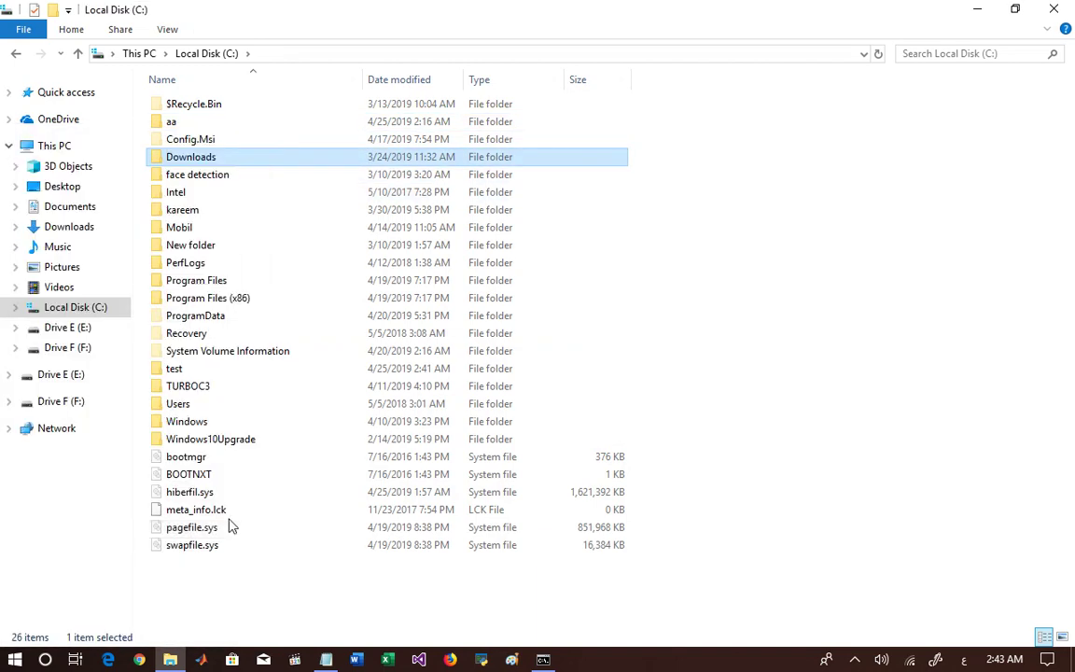
double_click(173, 122)
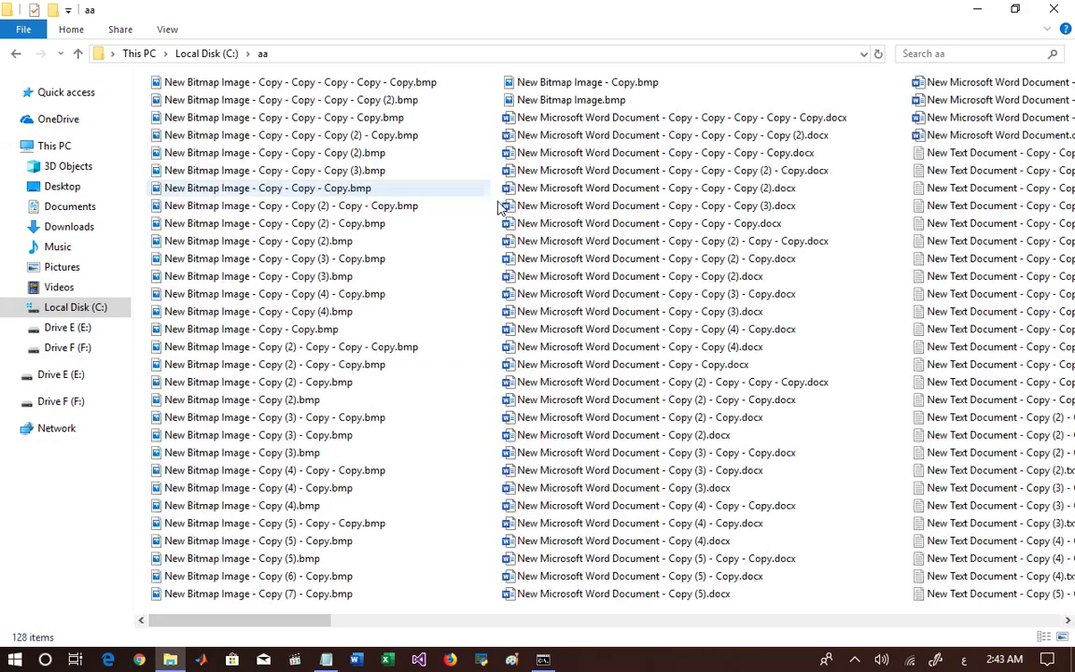
right_click(422, 250)
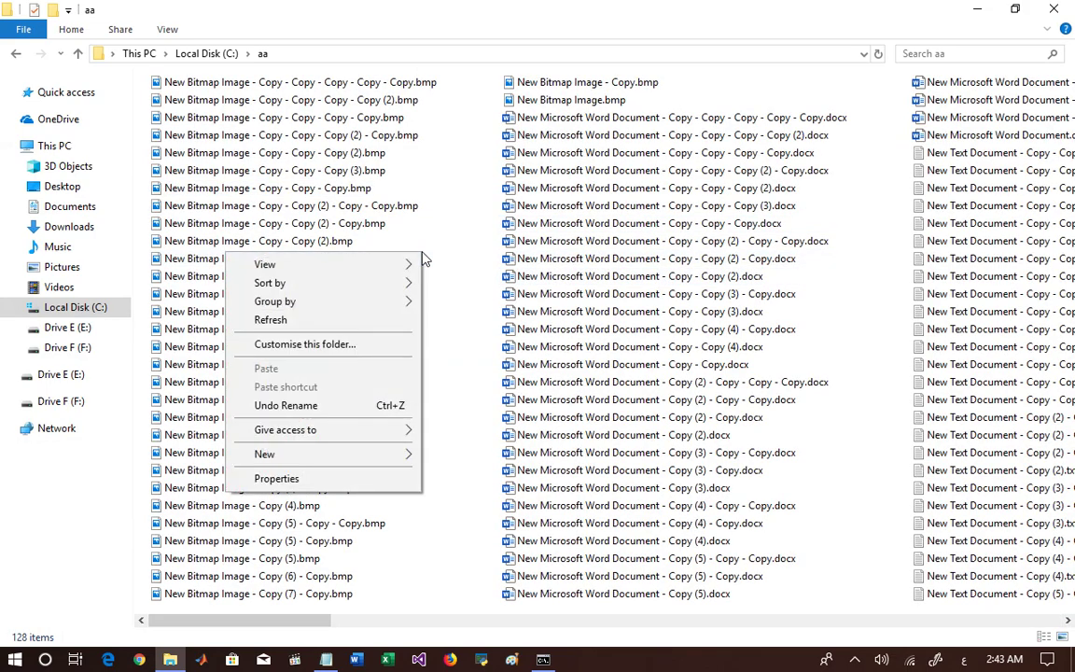
click(185, 56)
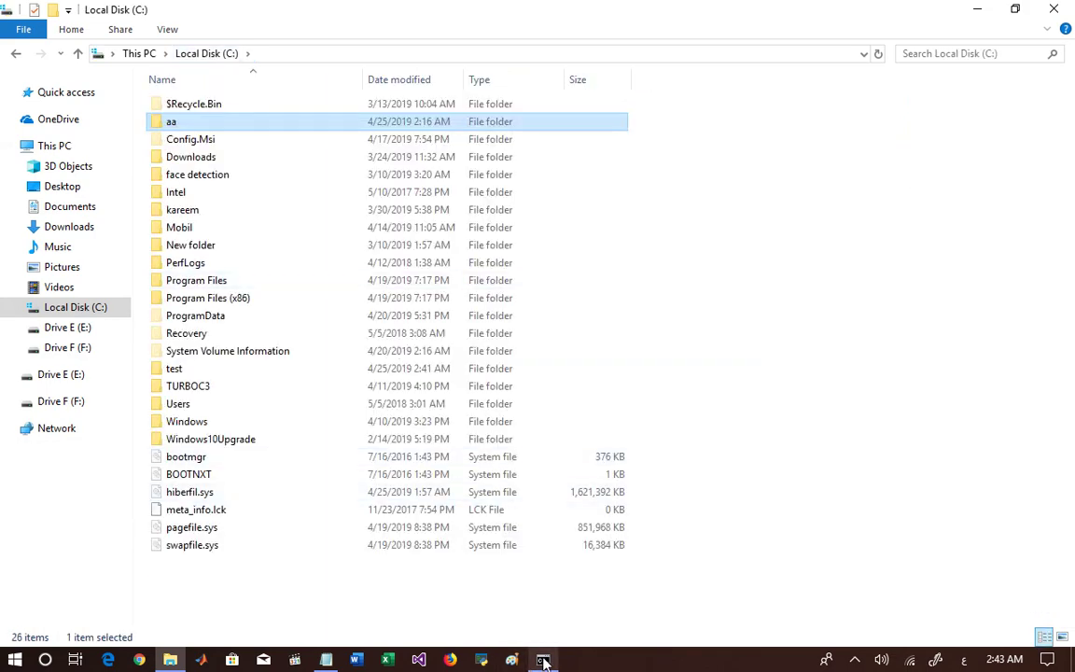
- Stop the running batch file by closing its console, and replace the note's text with «لما تقفله» and «ترجع تنسخ» on two lines
click(545, 655)
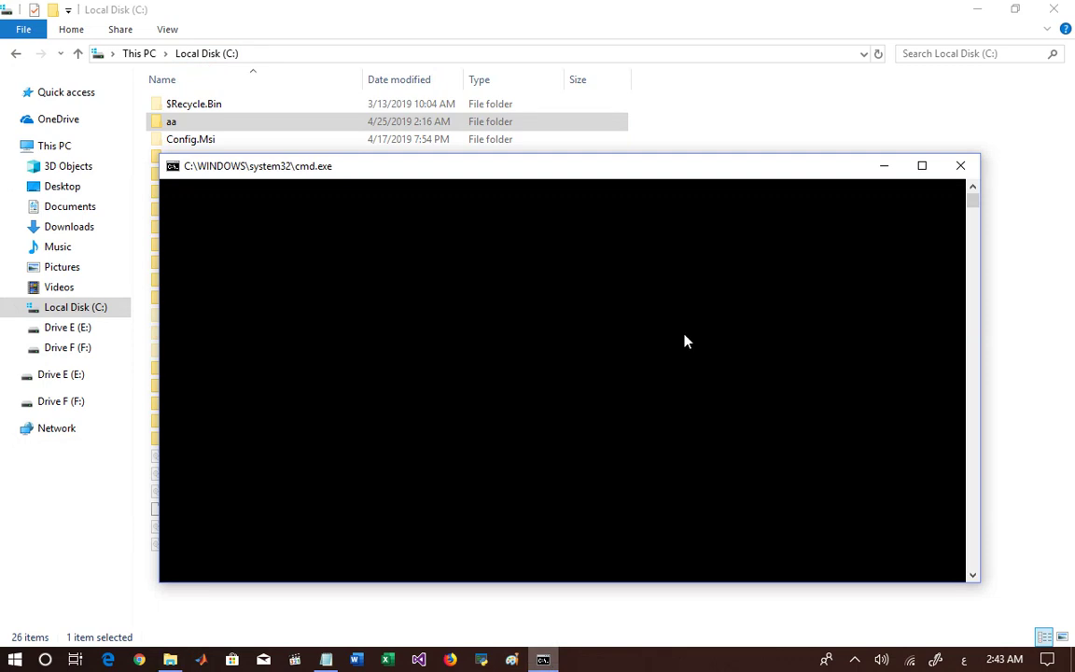
click(960, 167)
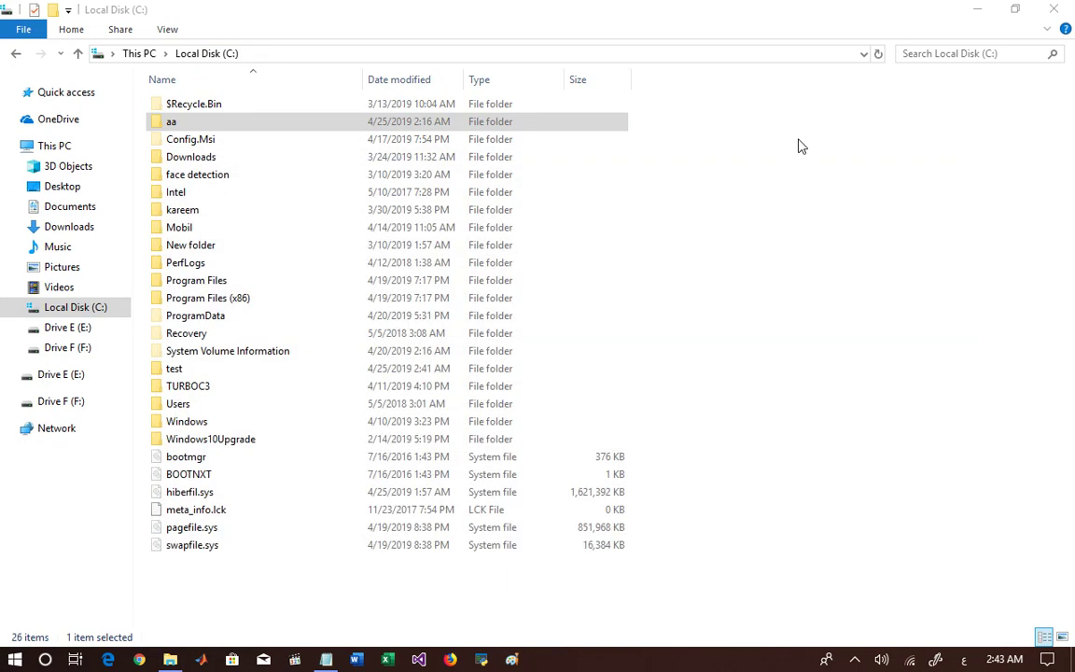
click(325, 659)
key(ctrl+a)
text(ل)
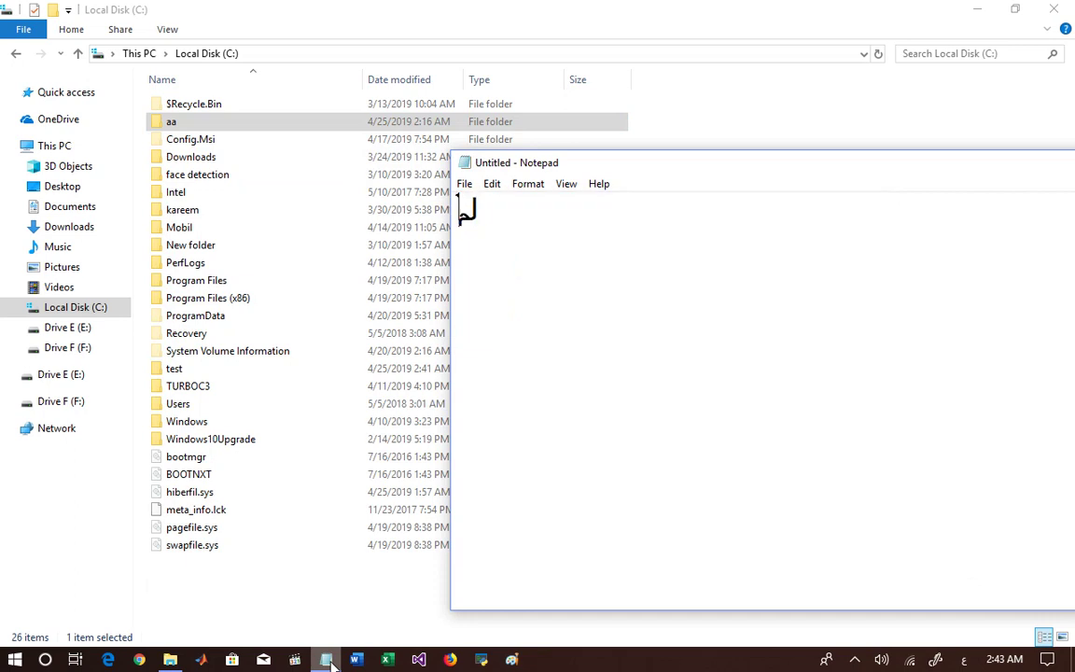
text(ما تقفله)
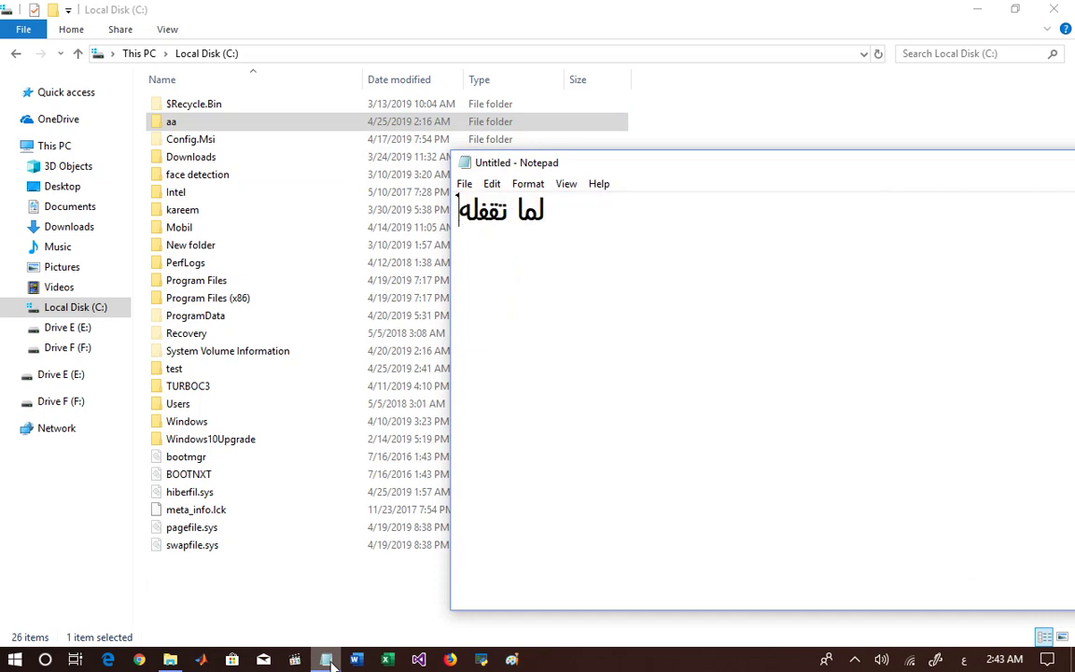
key(Return)
text(ترجع تنسخ)
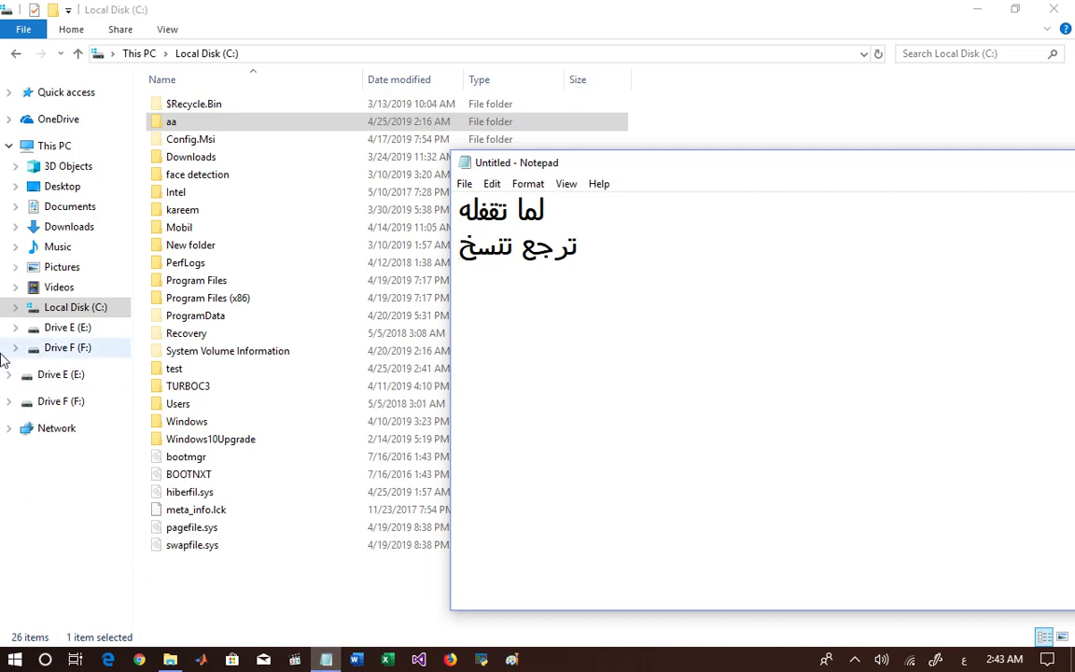
- Copy the aa folder, check whether it can be pasted inside the Downloads folder, and return to Local Disk (C:)
click(189, 121)
right_click(189, 122)
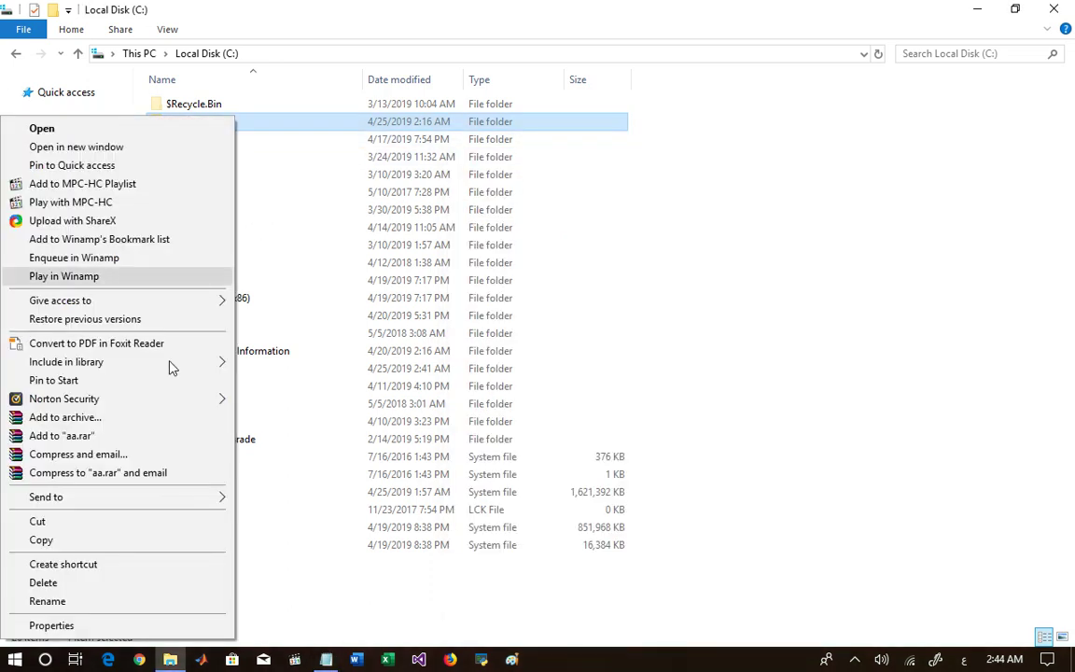
click(84, 544)
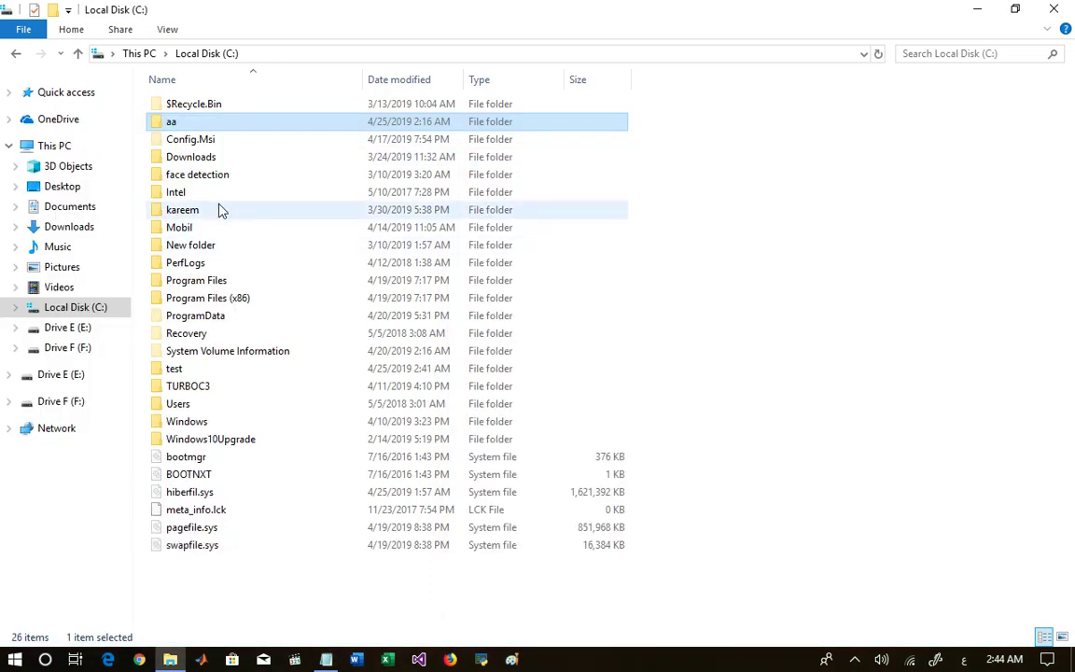
double_click(196, 157)
right_click(601, 258)
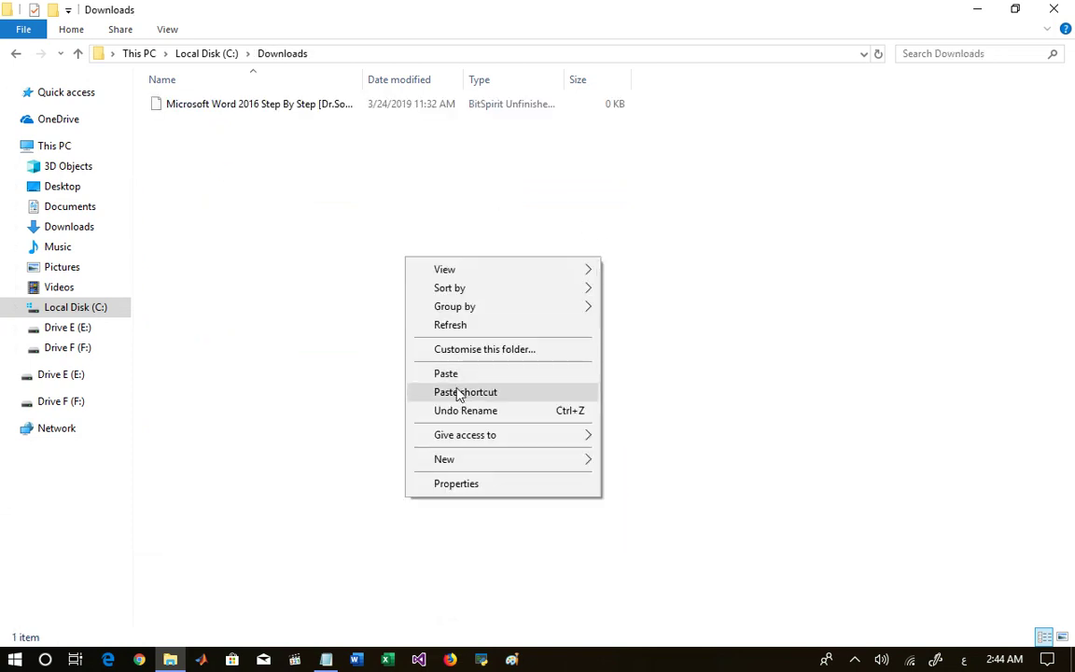
click(198, 54)
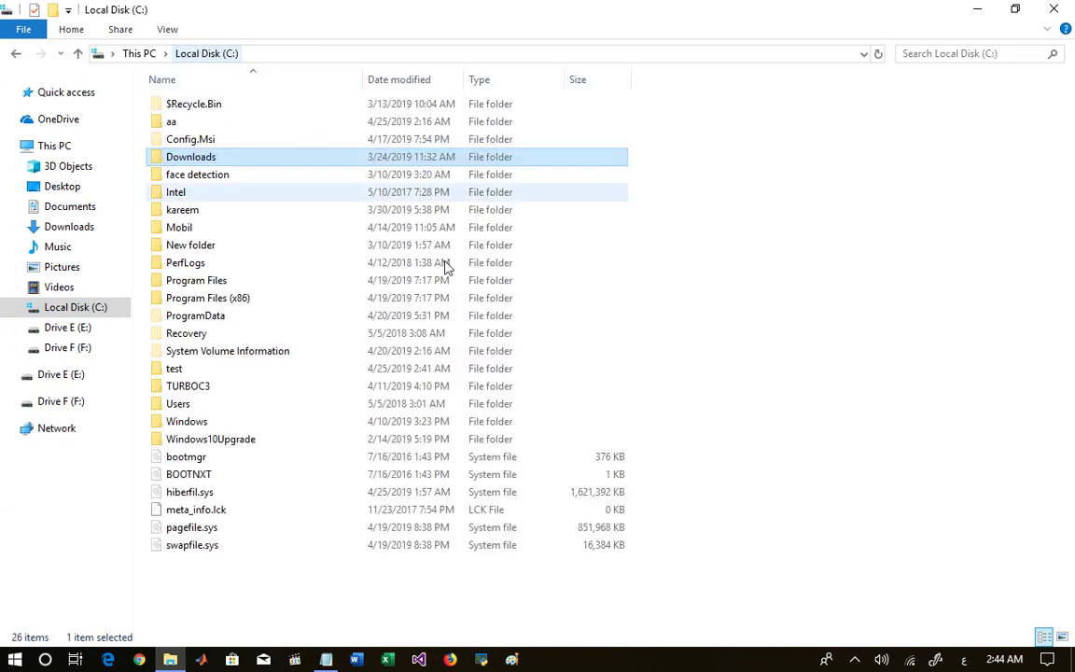
- Replace the note's text with «طيب»
click(326, 658)
key(ctrl+a)
text(طيب)
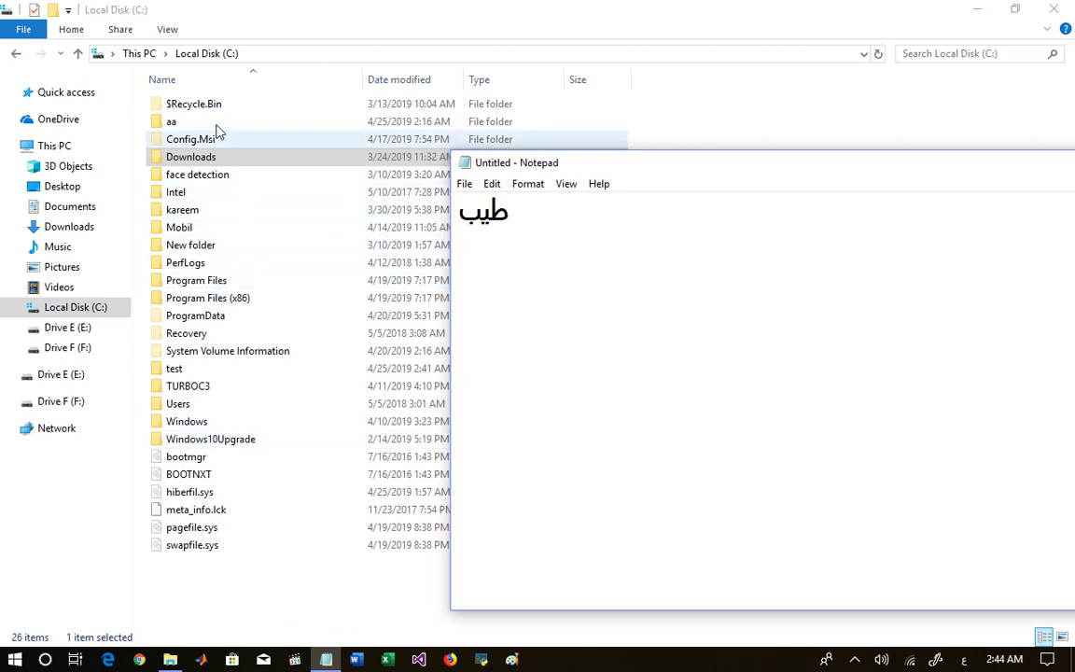
- Open the test folder on Local Disk (C:) and run kareem.bat
click(178, 370)
double_click(178, 369)
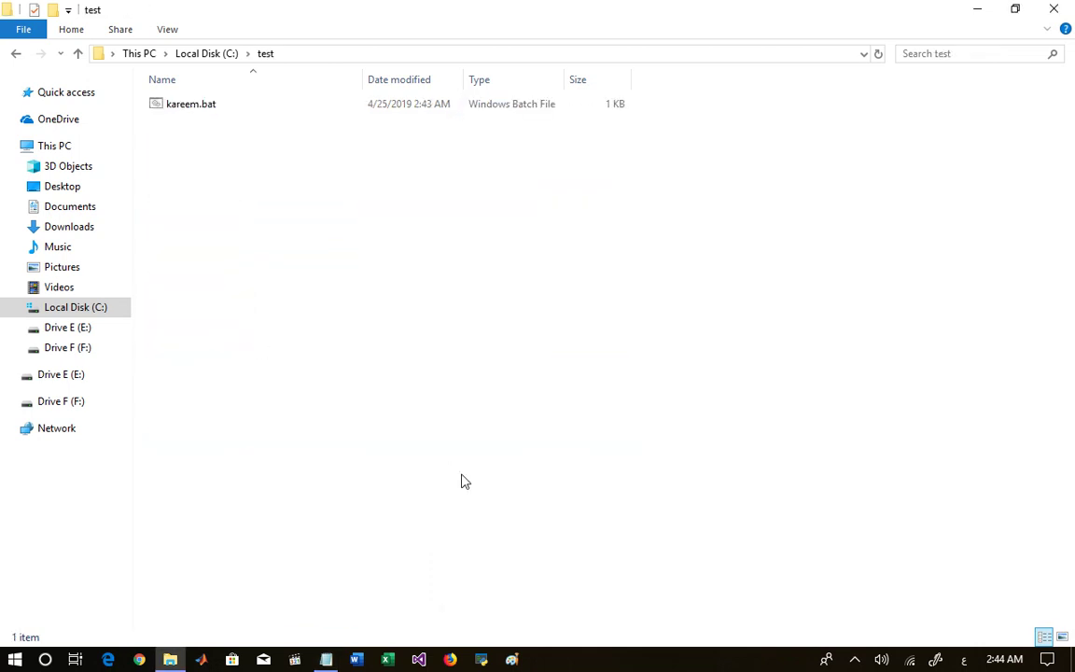
click(190, 106)
double_click(191, 107)
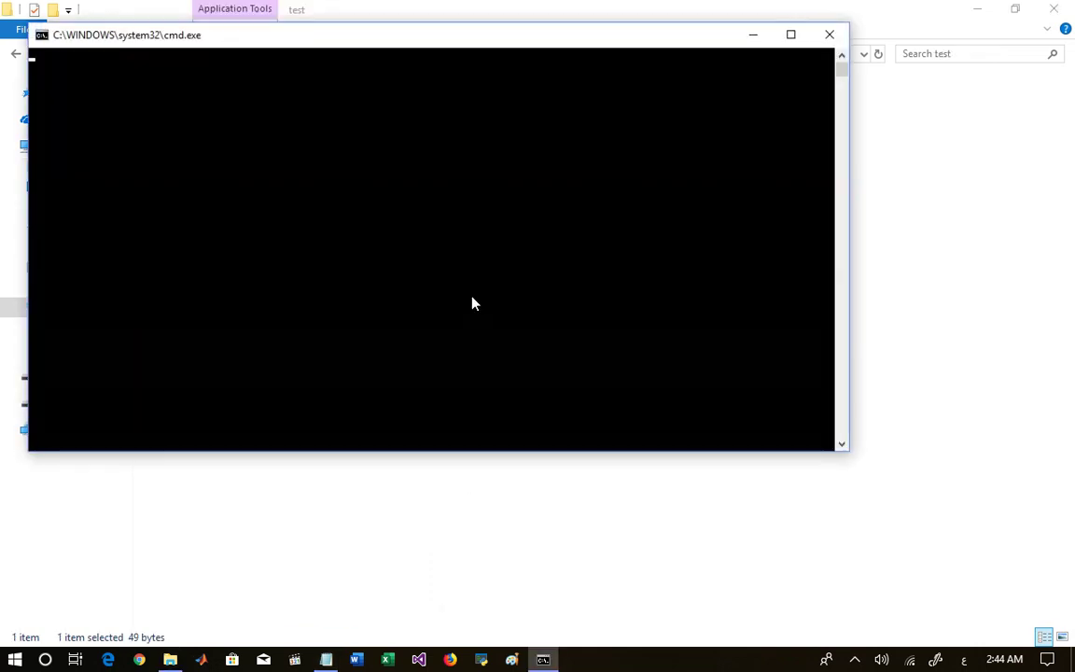
- Replace the note's text with «عايزين نخفي النافذة دي»
click(326, 659)
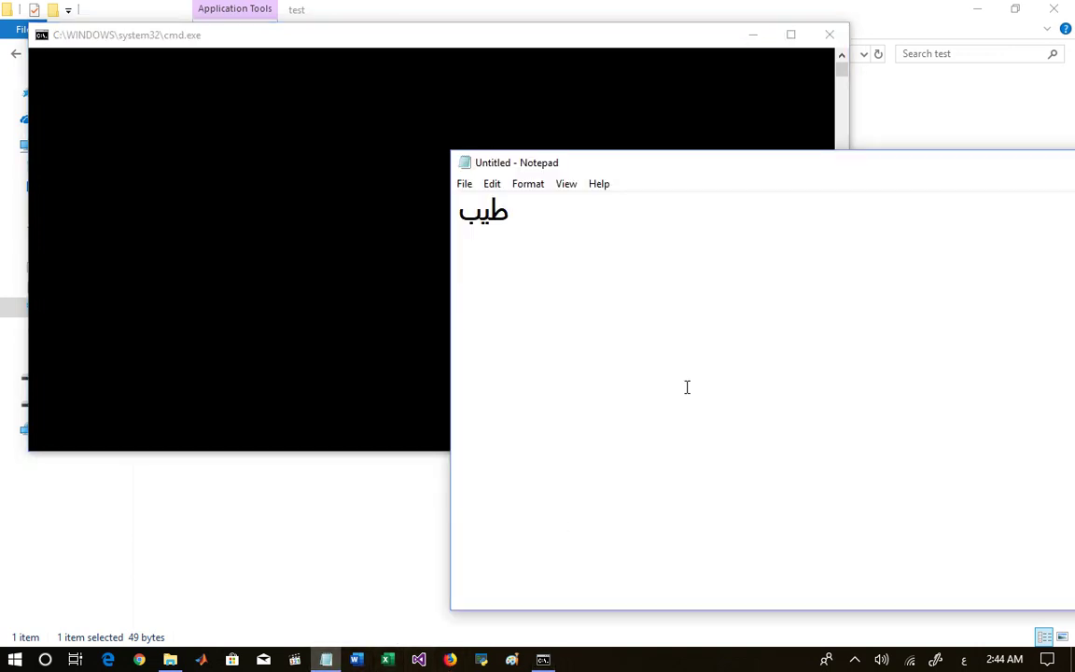
key(ctrl+a)
text(عايزيم)
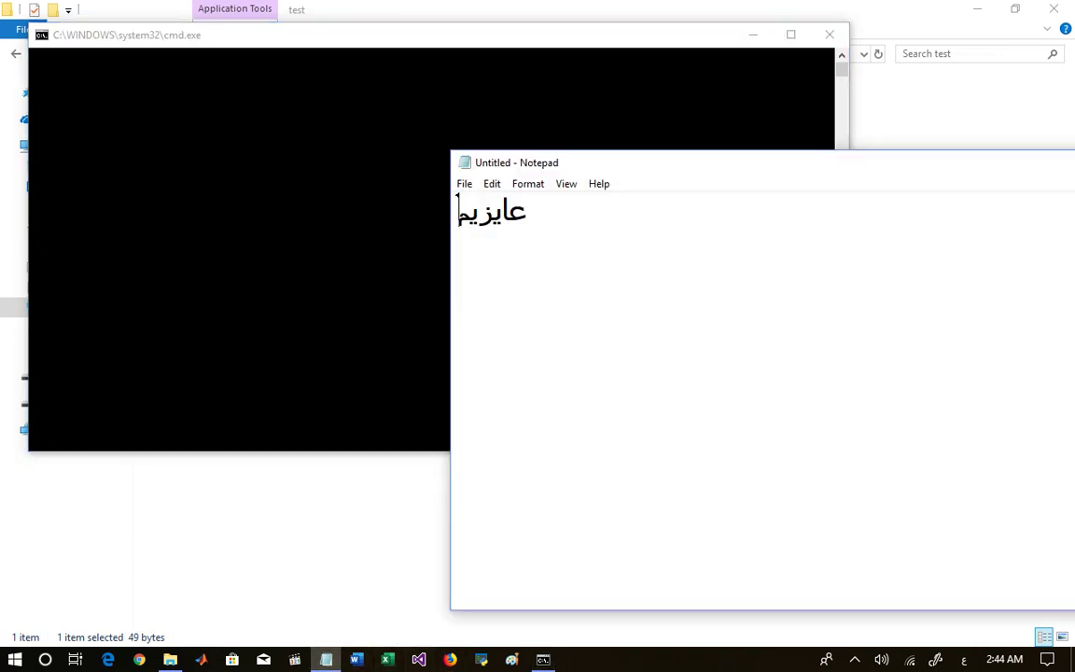
key(BackSpace)
text(ن نخ)
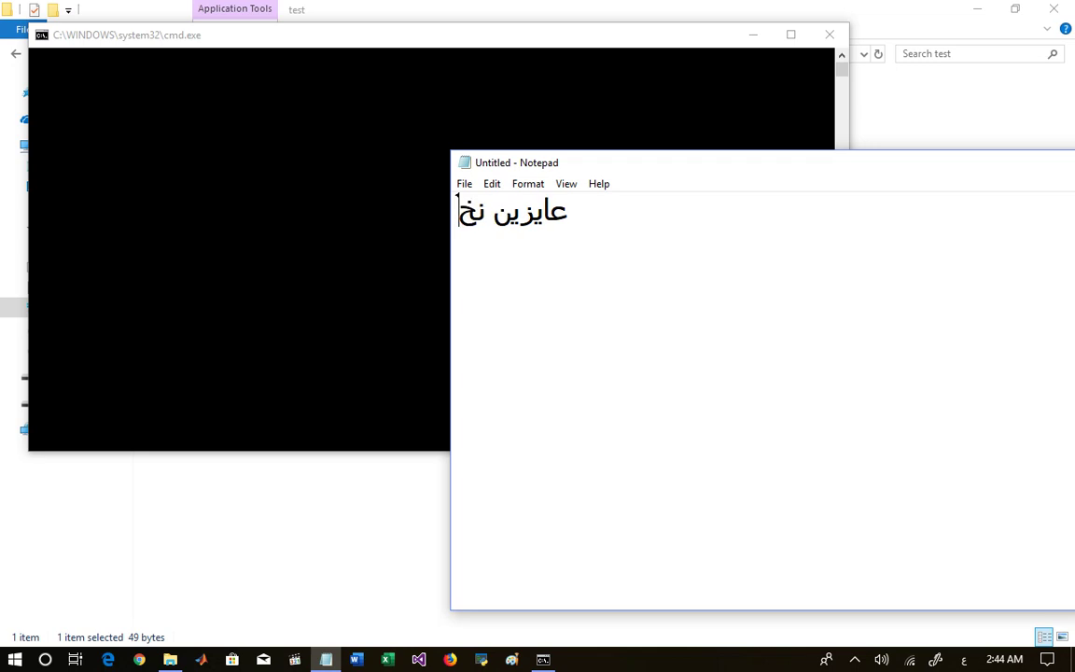
text(في النا)
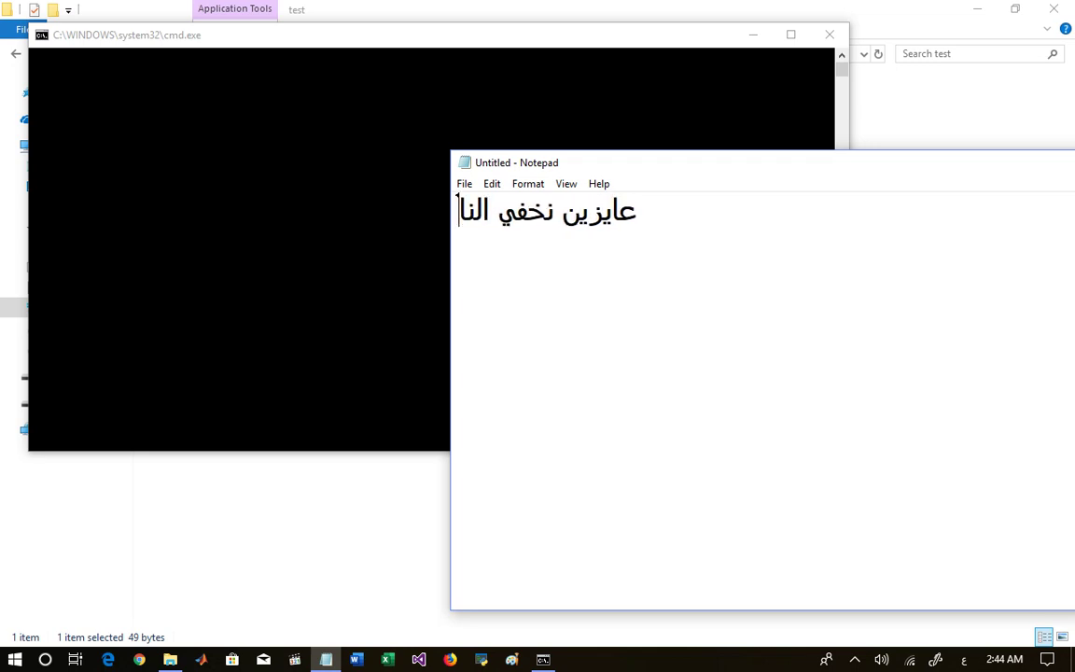
text(فذة دي)
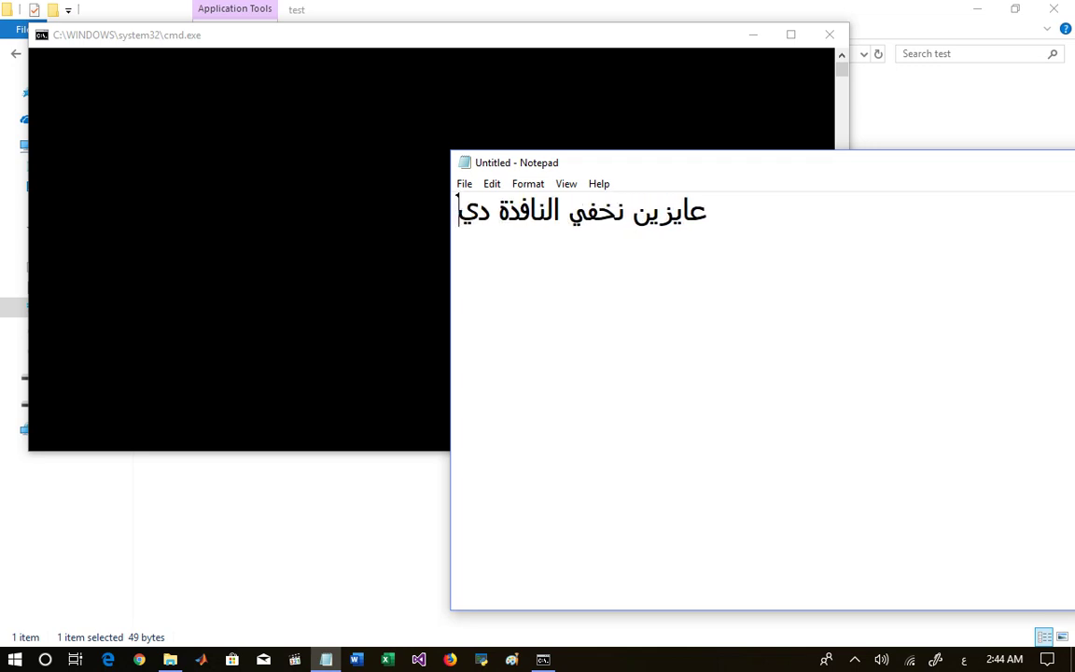
key(Return)
- Replace the note's text with «نحطها جوه» and add vbs on the line below it
key(ctrl+a)
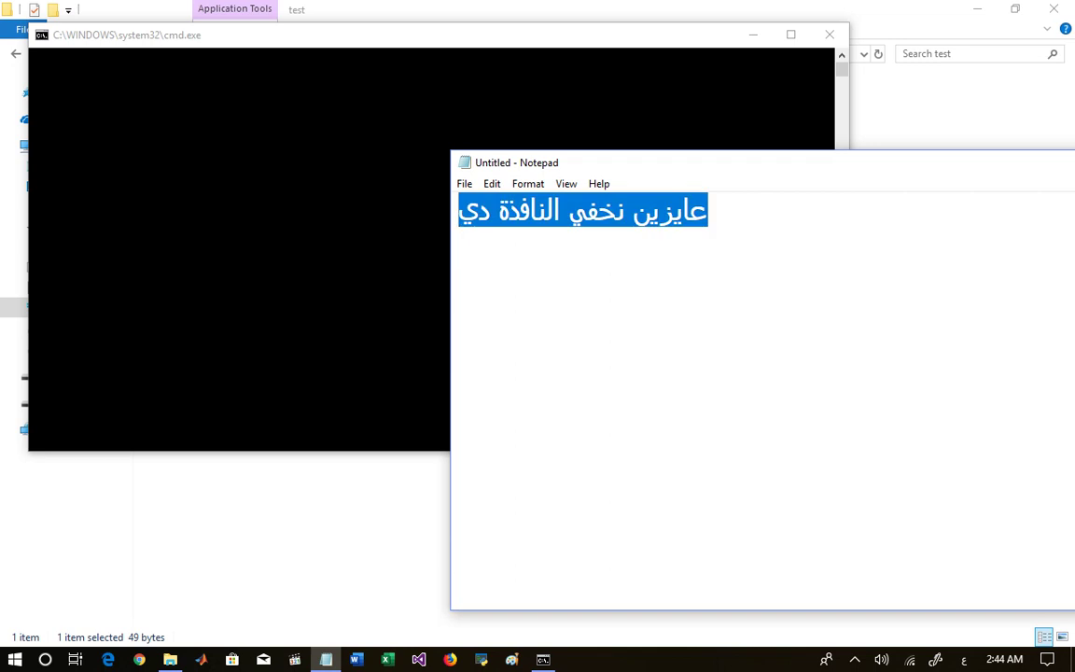
key(BackSpace)
text(نحط)
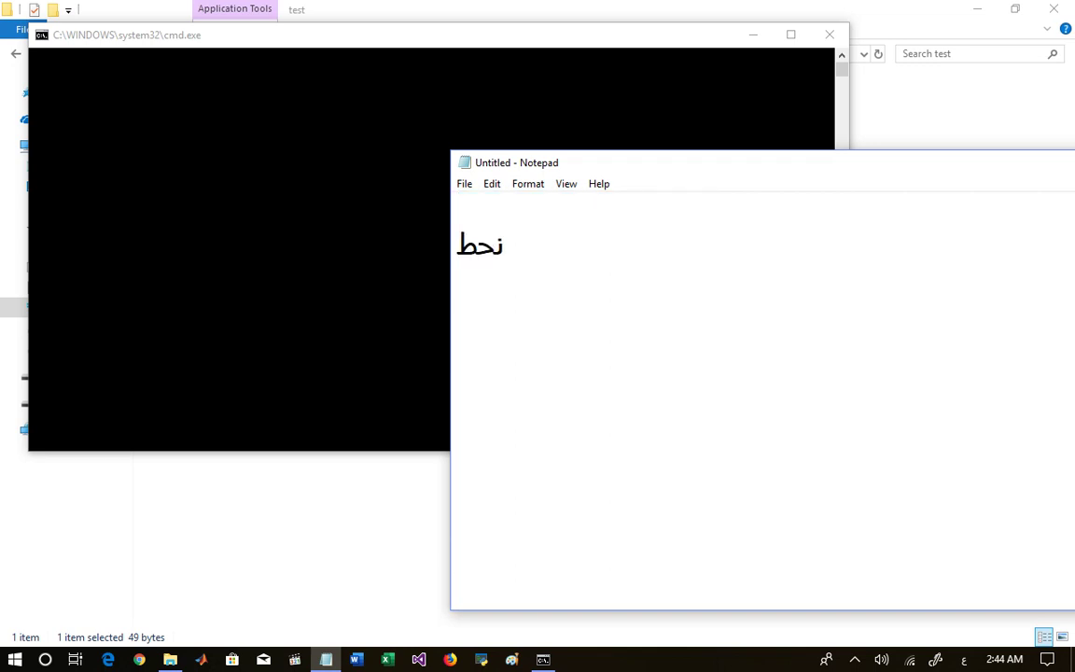
text(ها جوه)
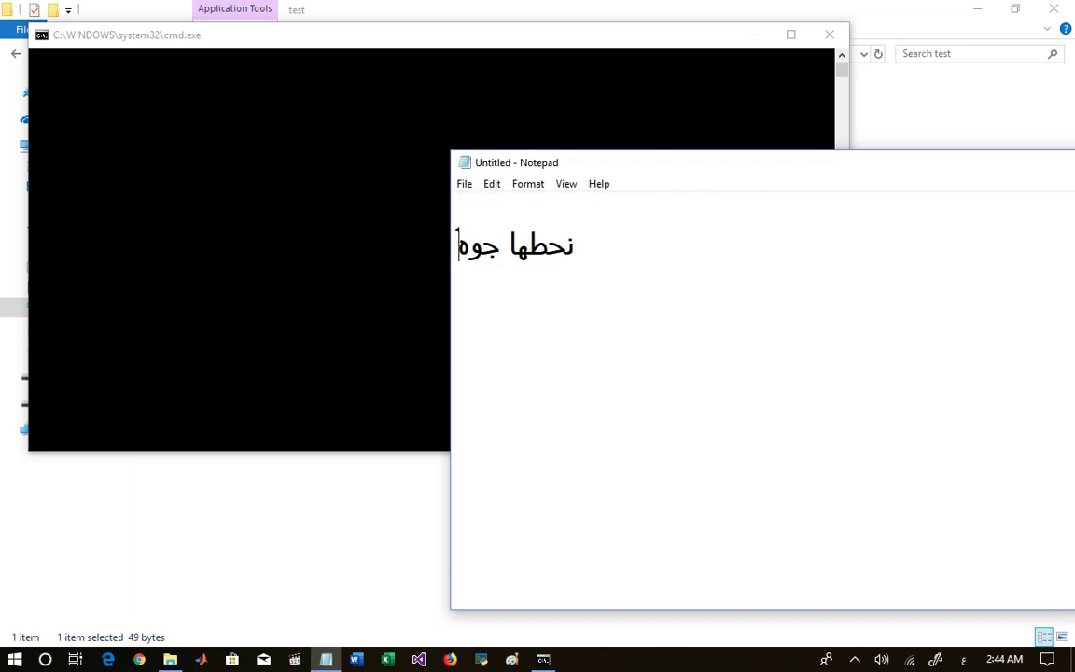
key(Return)
text(vbs)
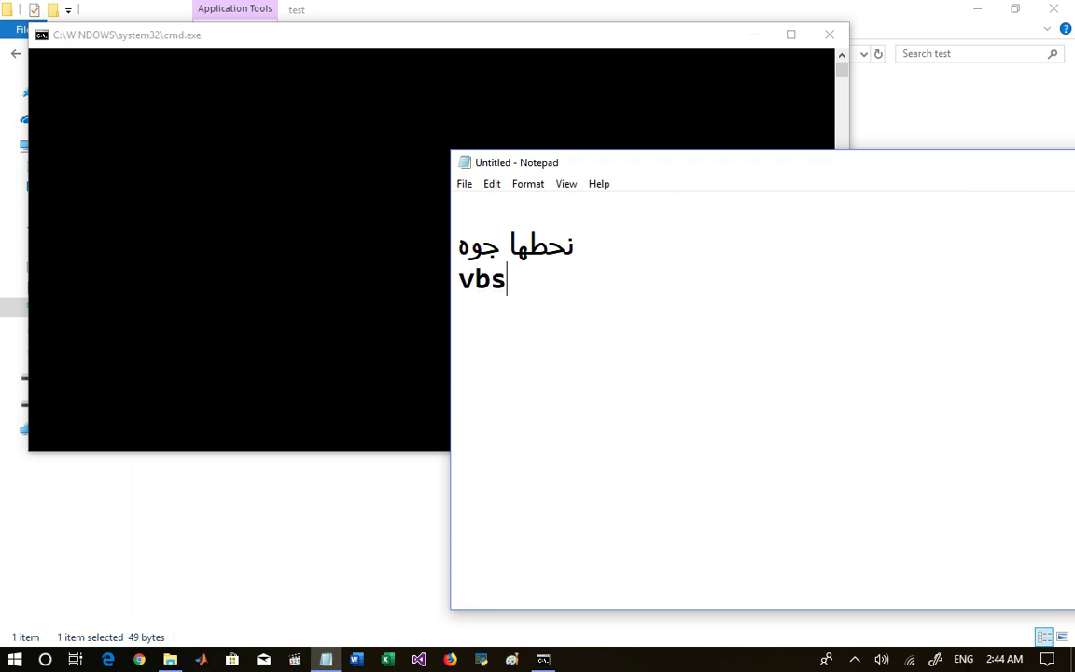
- Clear all text from the note
click(466, 166)
click(571, 388)
key(ctrl+a)
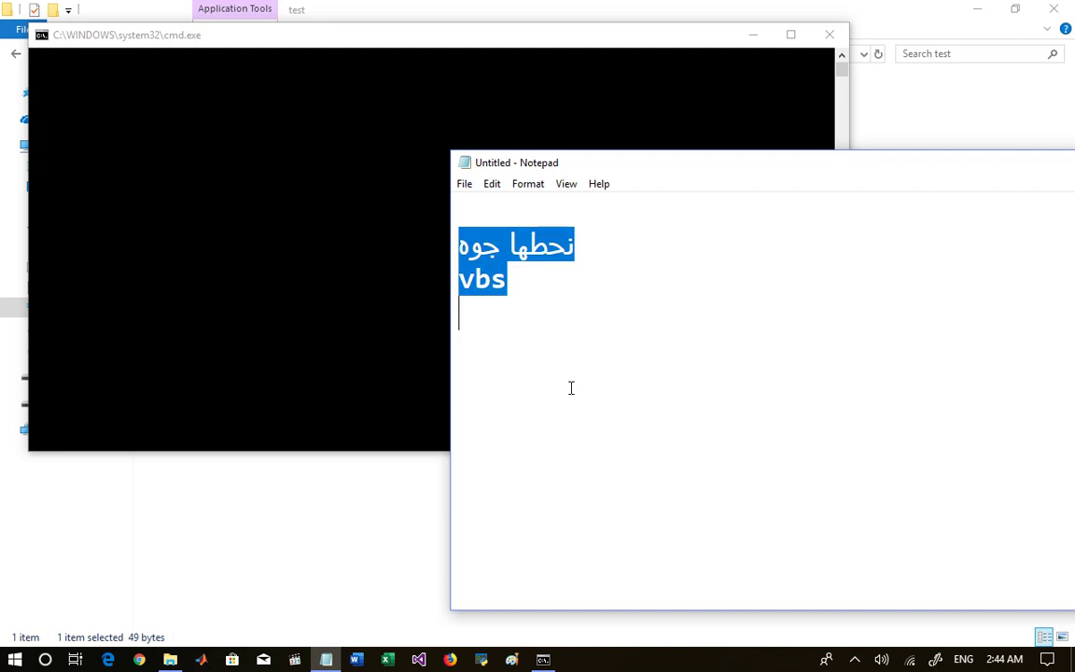
text(kayg)
key(BackSpace)
key(BackSpace)
key(BackSpace)
key(BackSpace)
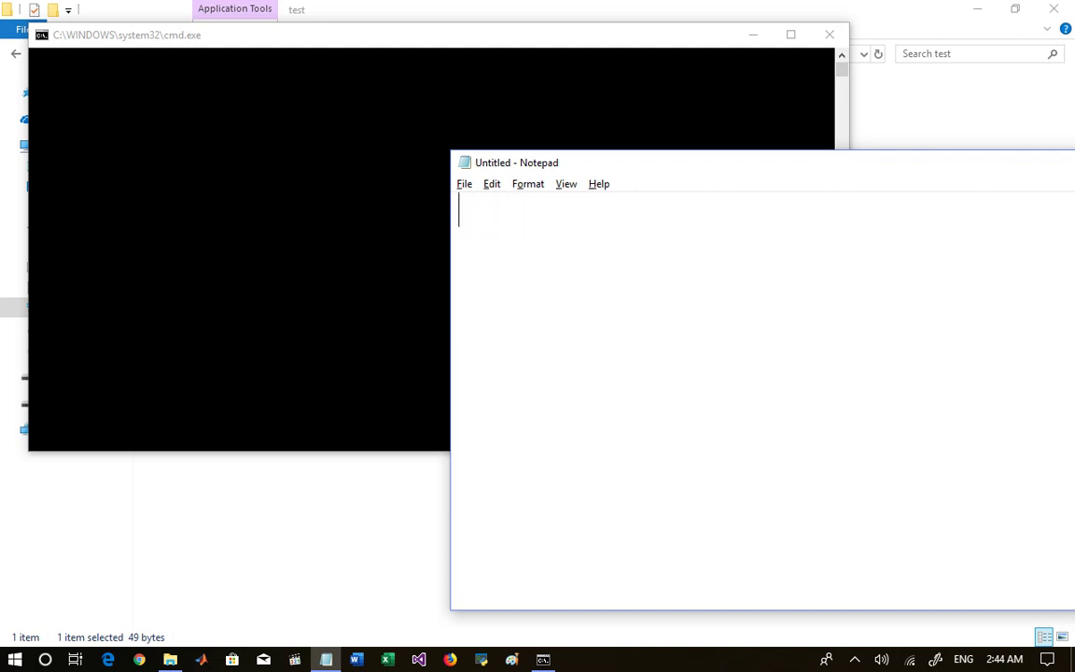
- Write «نشغلها من», vbs and file in the note, each on its own line
key(alt+shift)
text(نشغلها من)
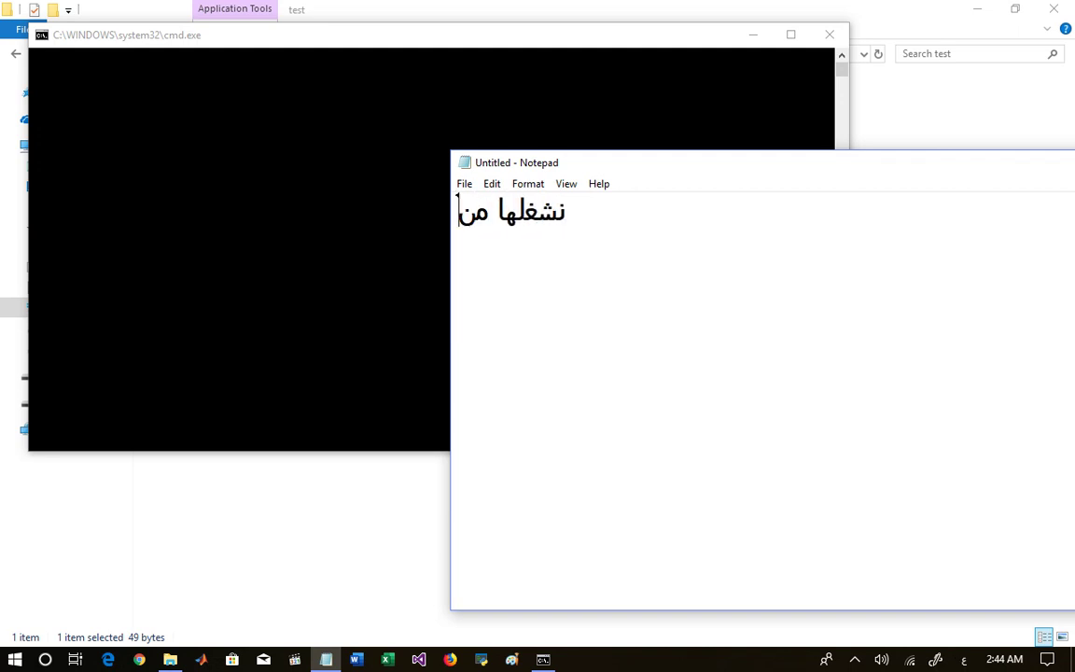
key(Return)
text(vbs)
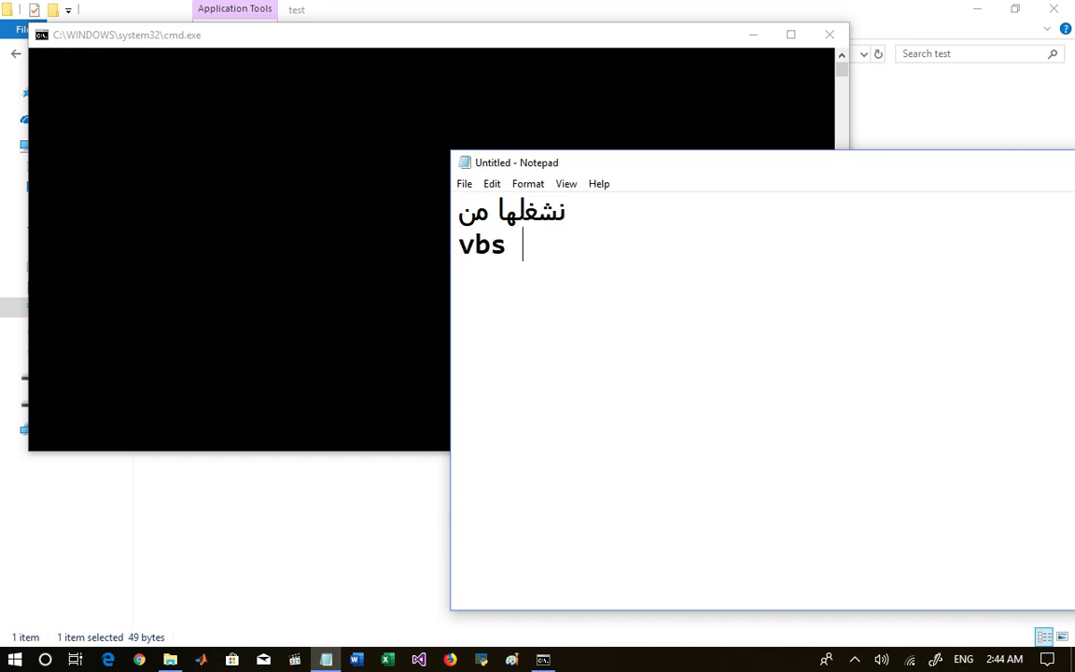
key(Return)
text(fu)
key(BackSpace)
text(ile)
key(Return)
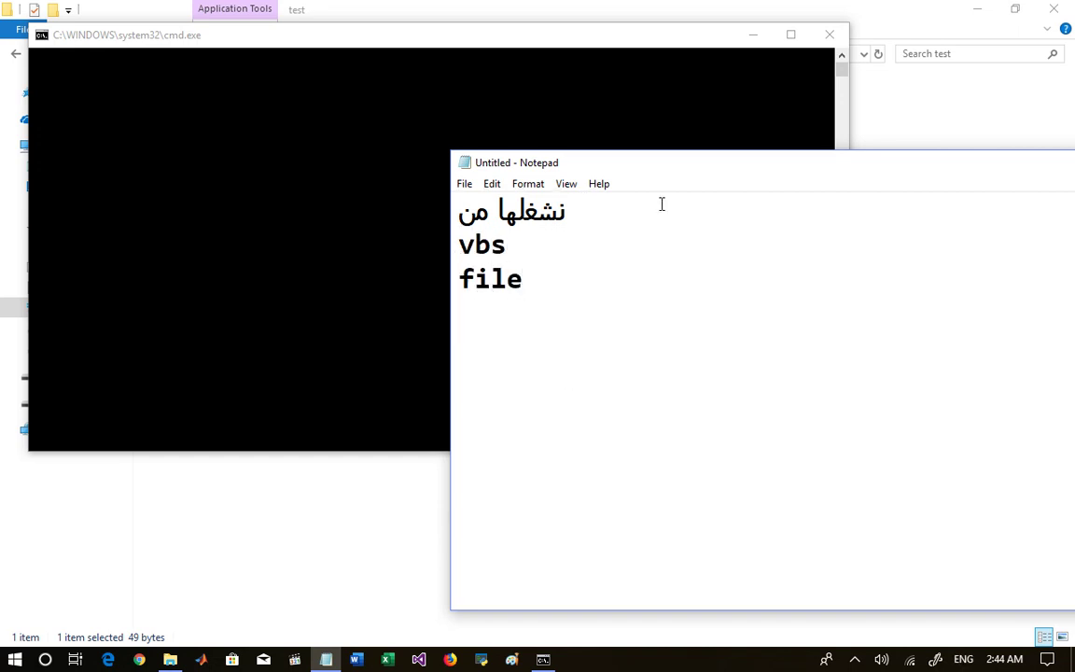
- Empty and close the note, and close the console running the batch file
key(ctrl+a)
key(Delete)
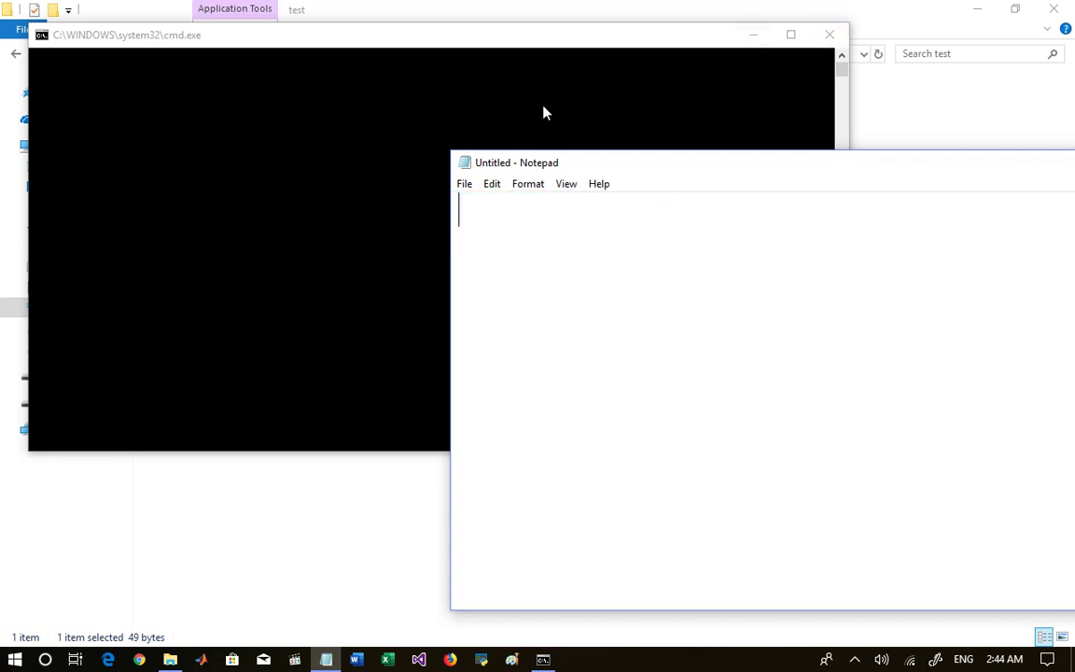
double_click(464, 164)
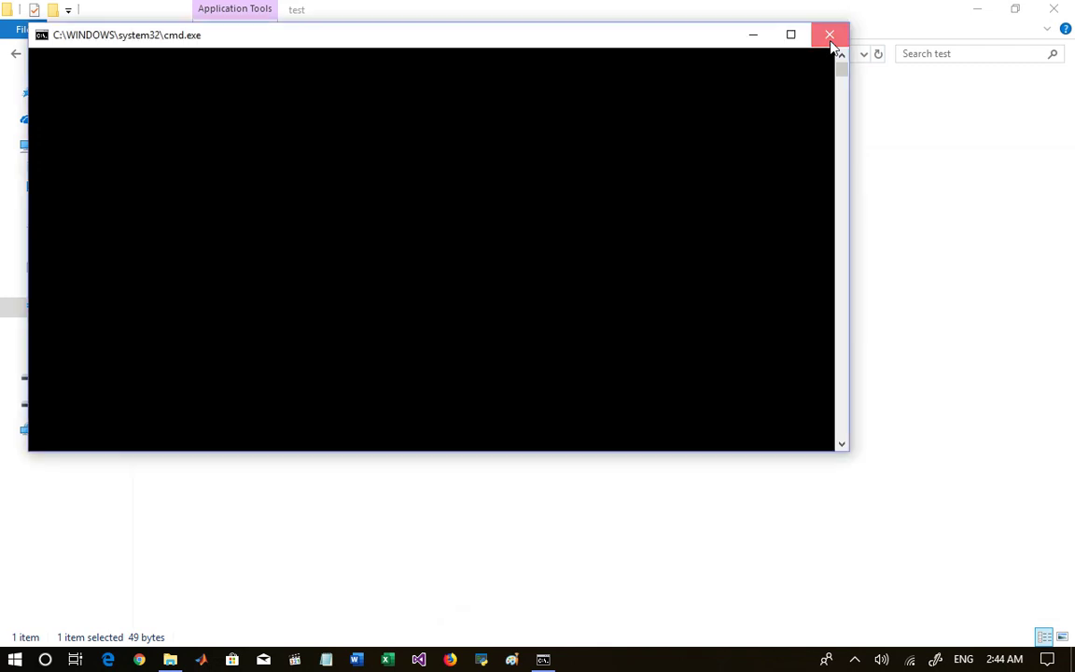
click(828, 34)
click(308, 218)
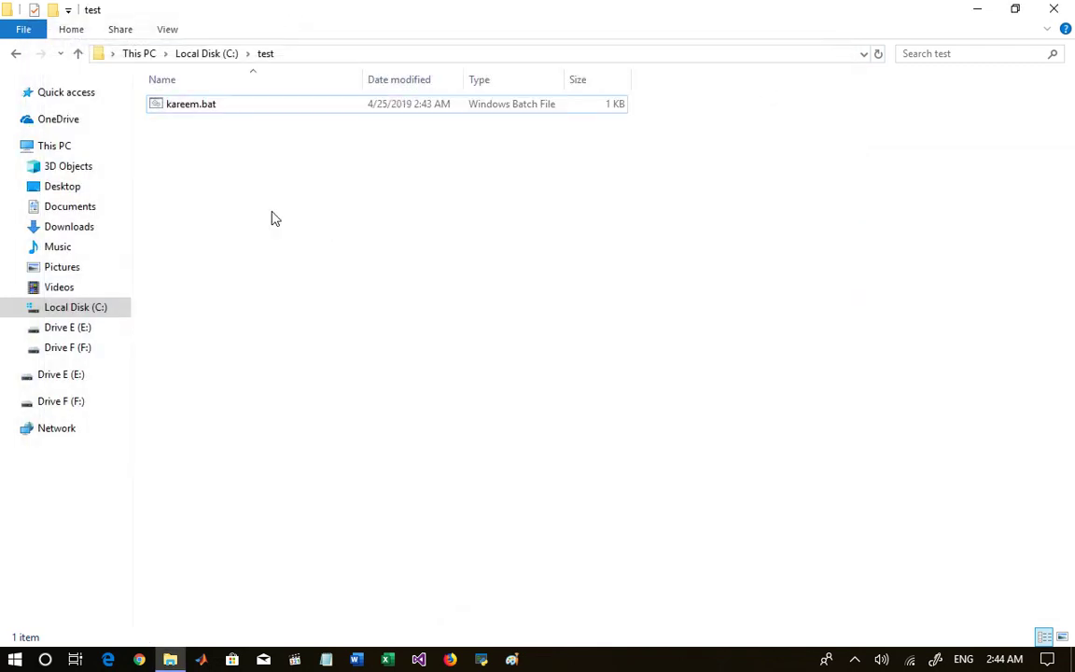
- Create a text document with the default name in the test folder and open it for editing
right_click(272, 215)
mouse_move(186, 422)
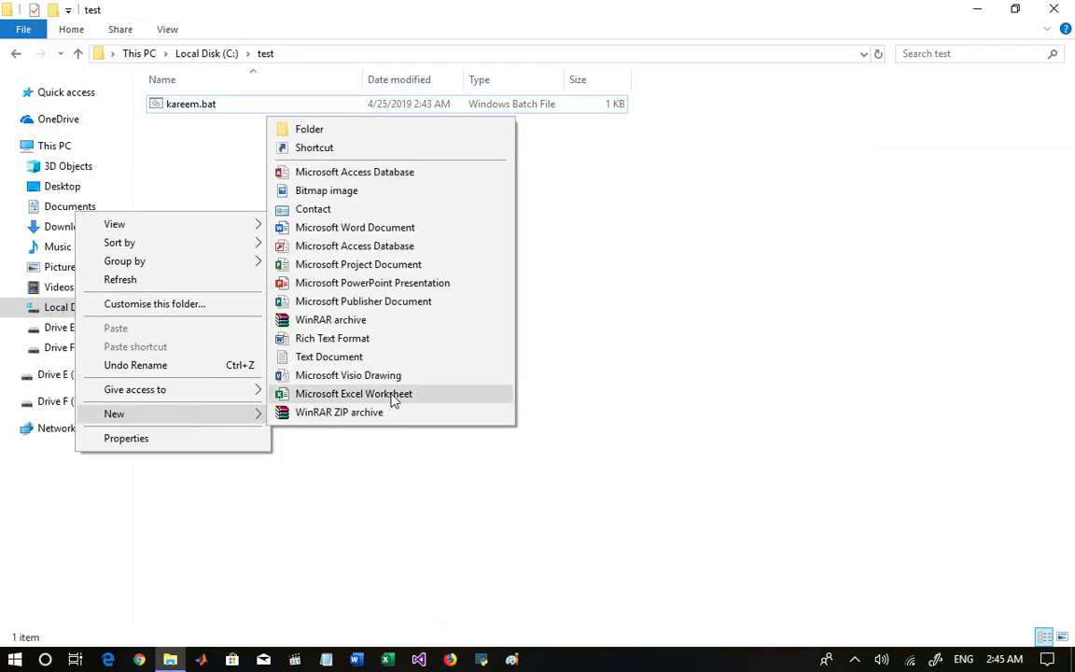
click(338, 359)
key(Return)
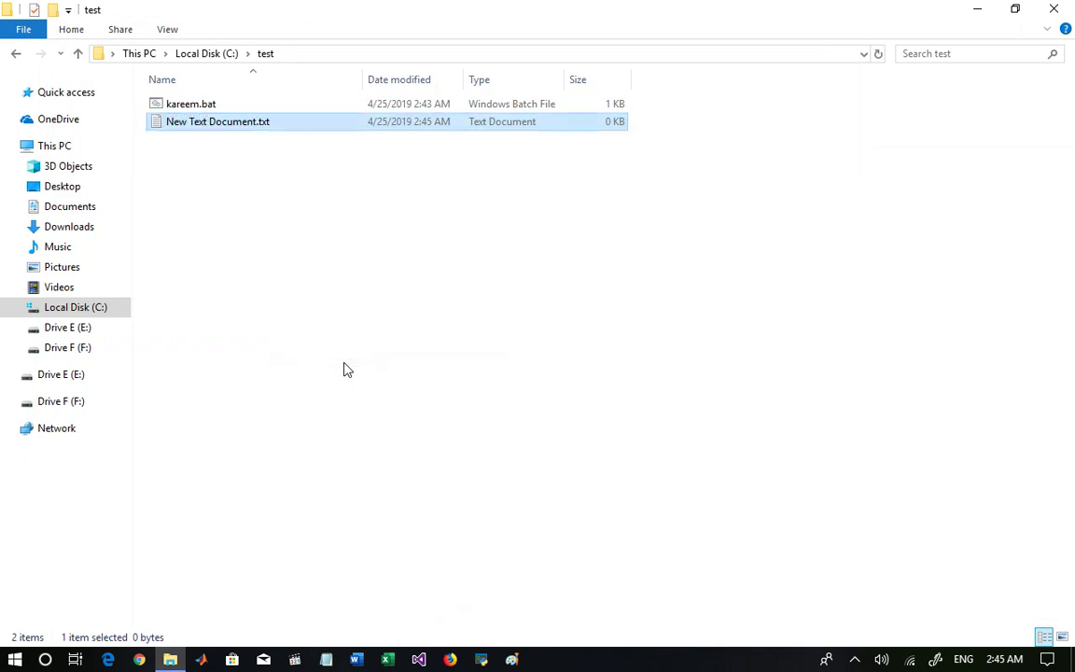
key(Return)
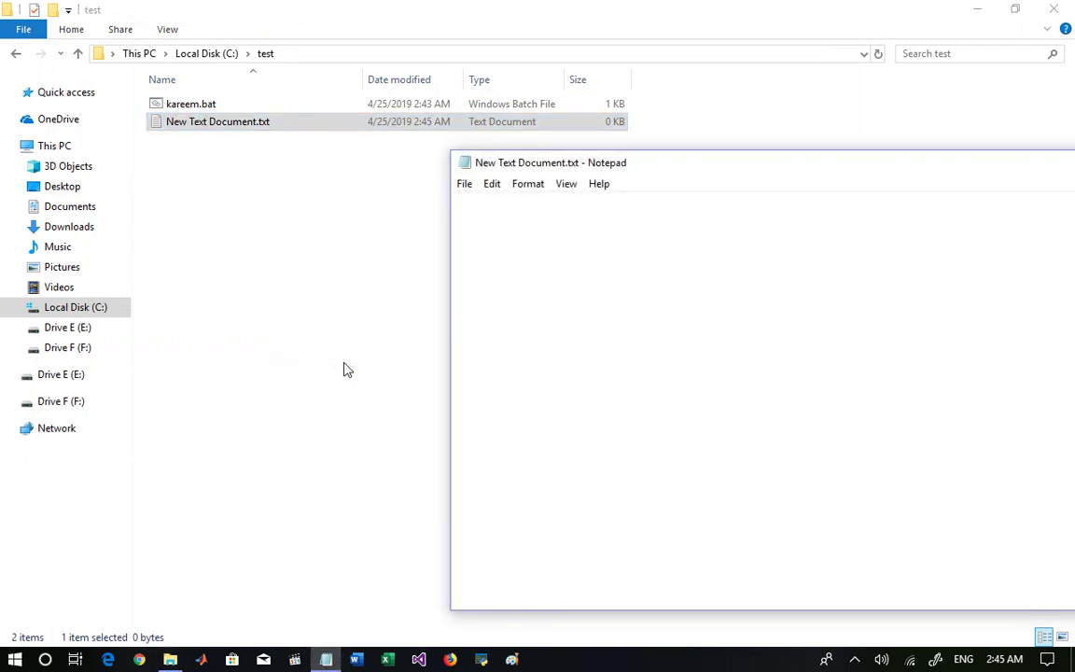
- Write CreateObject("Wscript.Shell").Run in the new text document
text(Create)
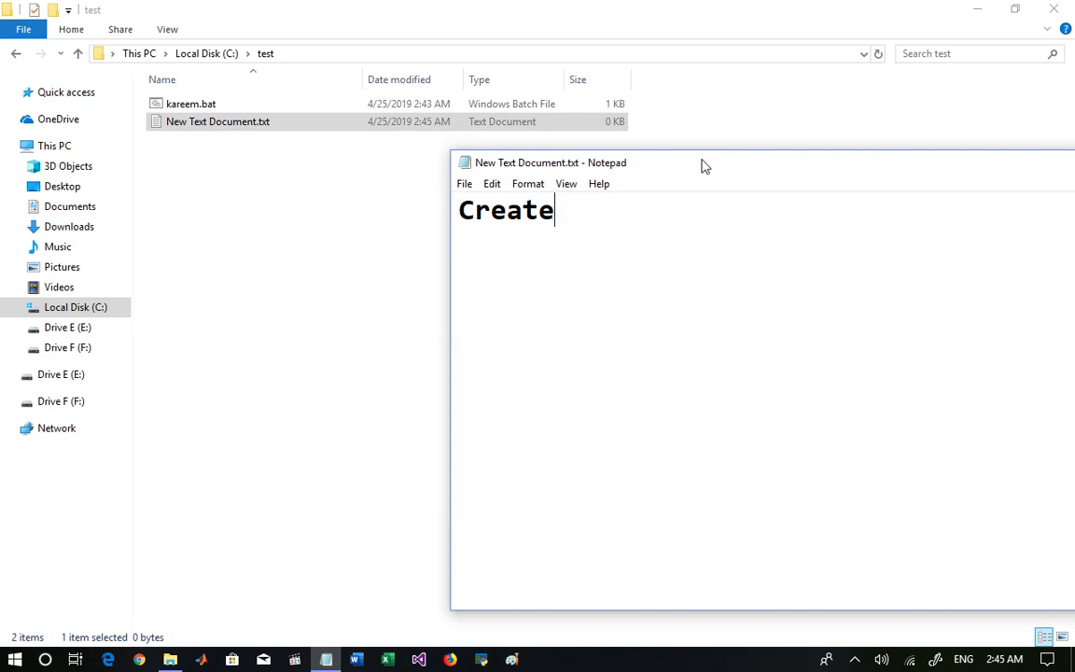
drag(703, 165, 502, 165)
text(O)
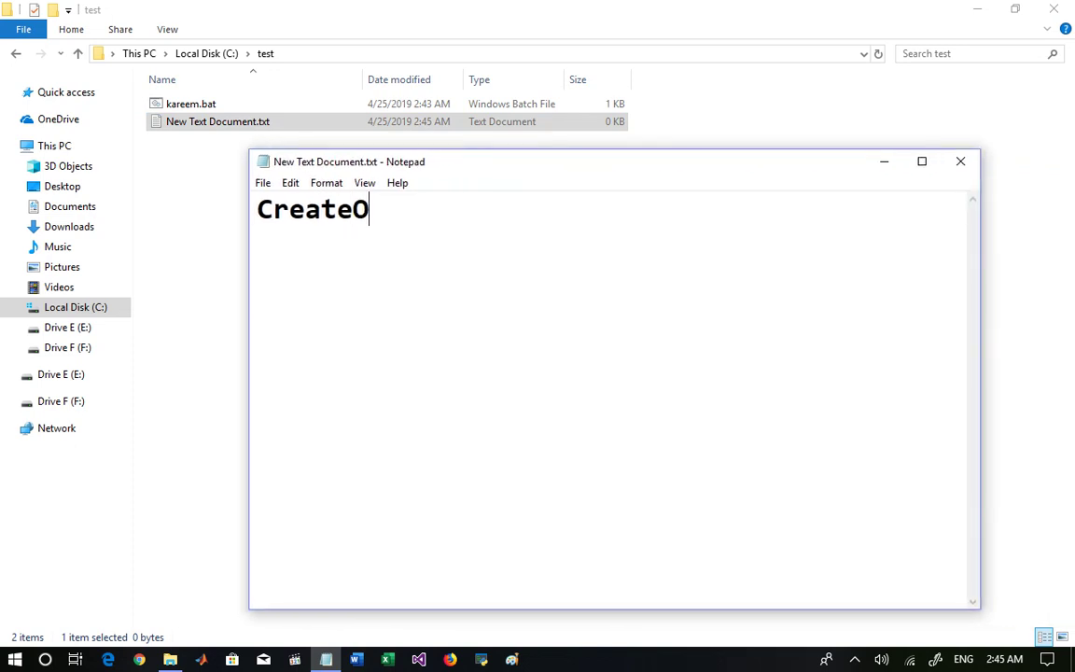
text(bject)
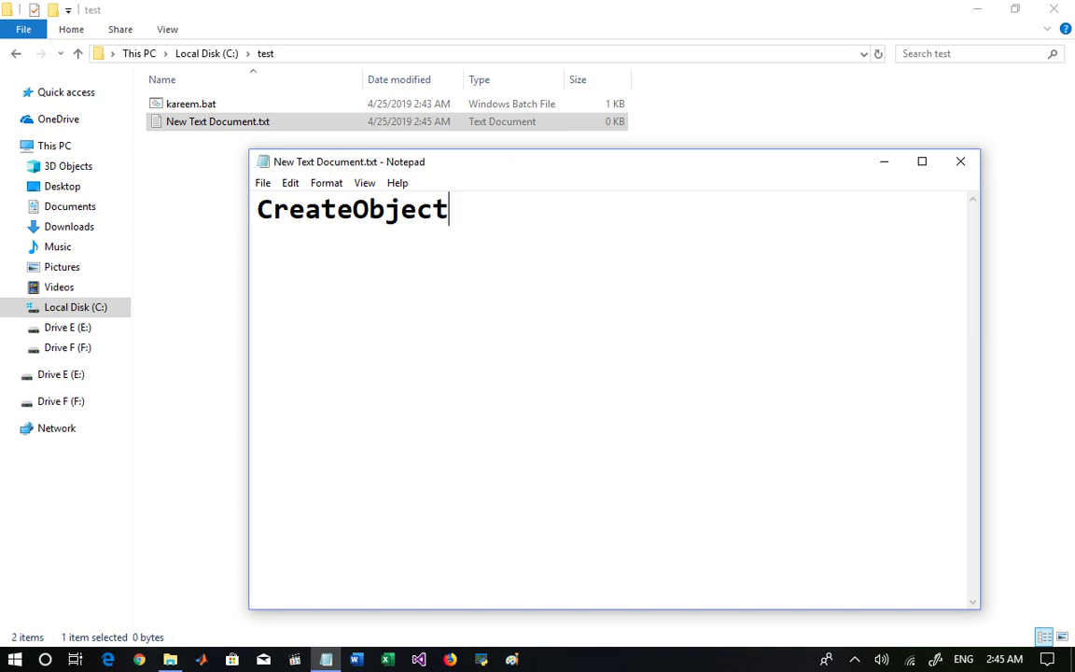
text(("W)
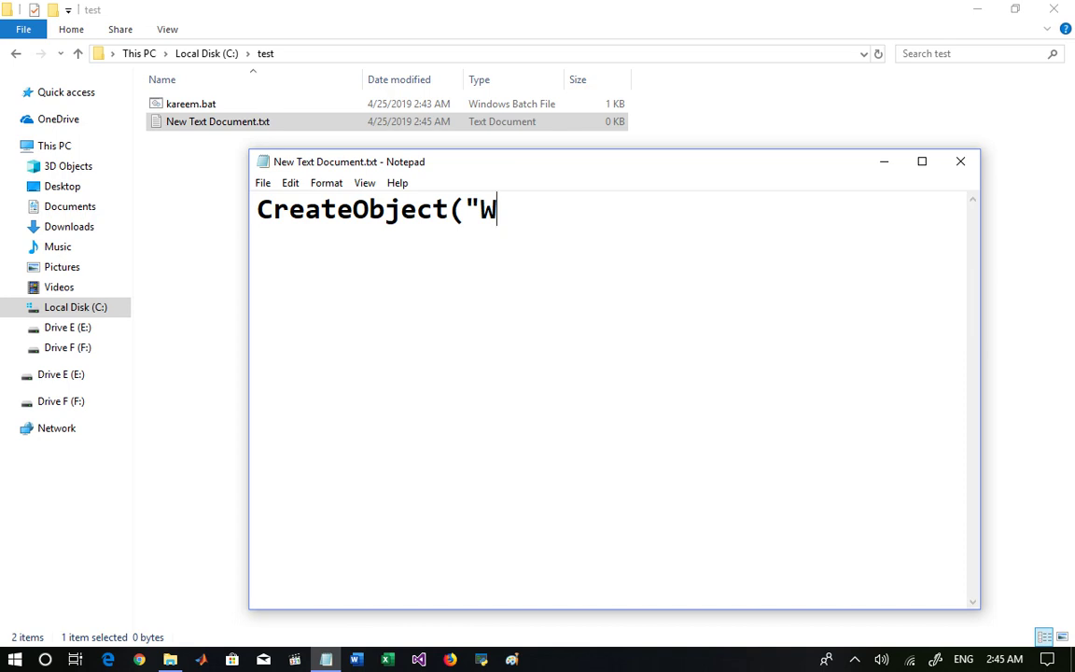
text(sscrip)
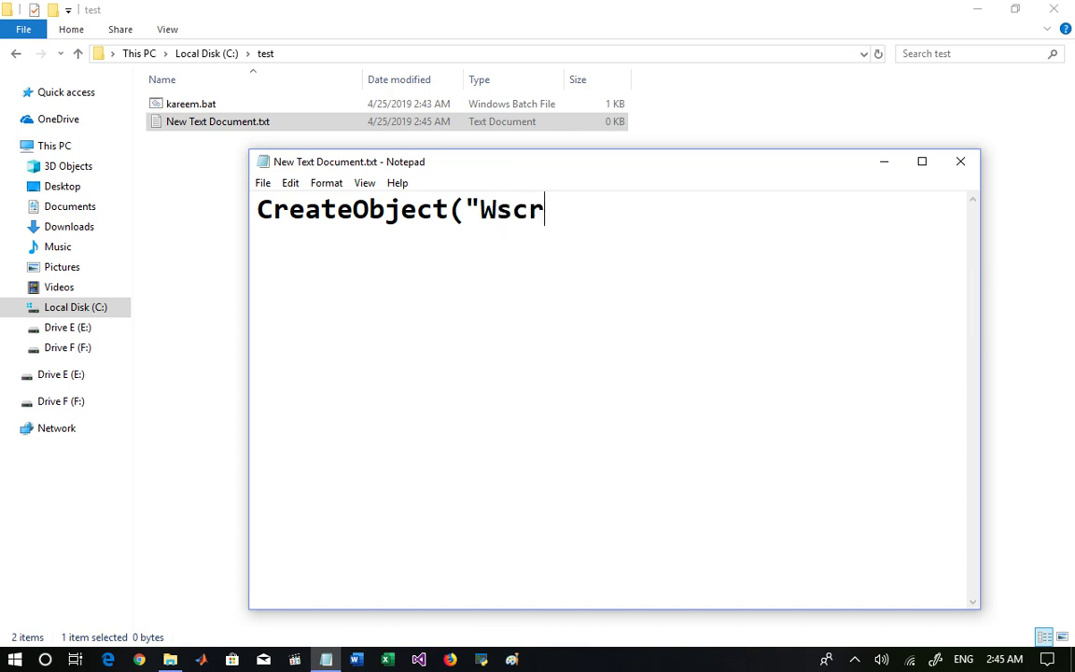
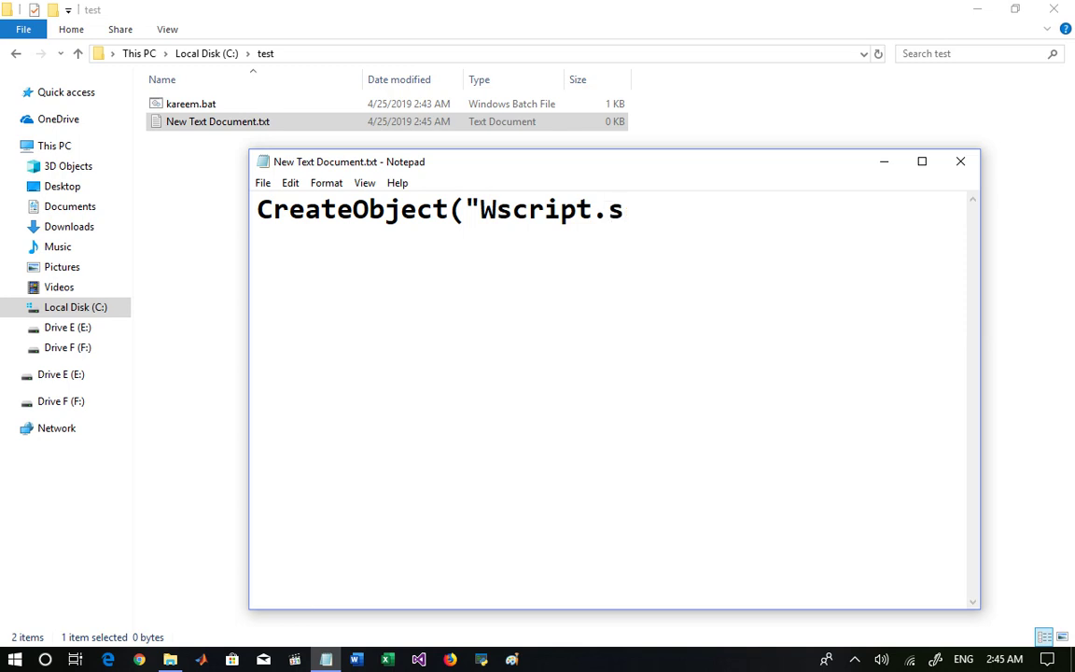
text(t.s)
key(BackSpace)
text(Shell)
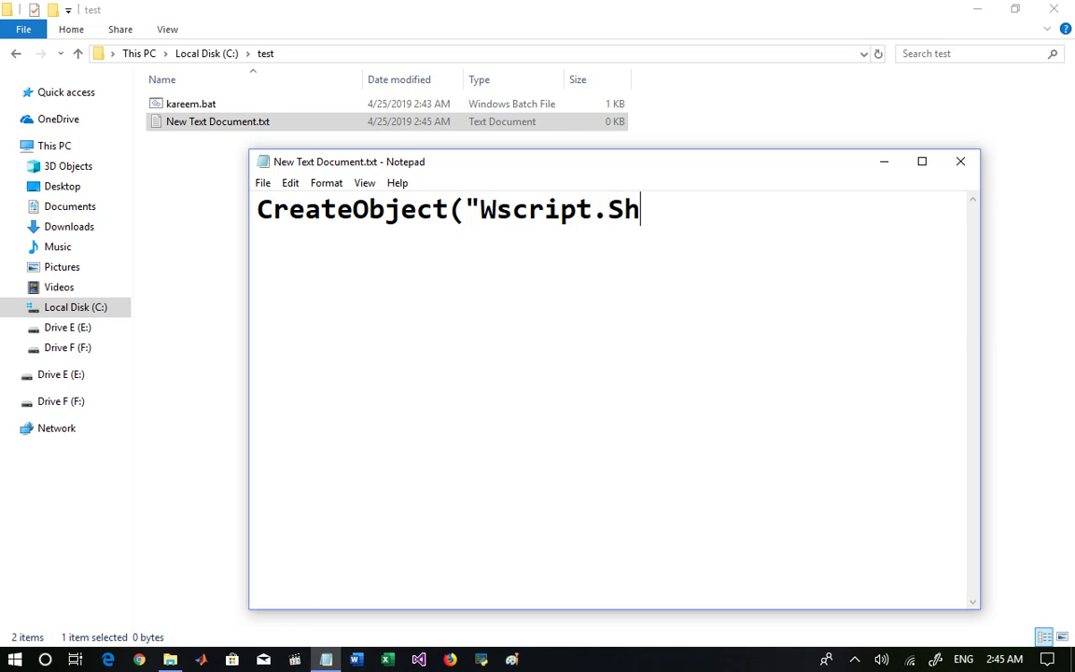
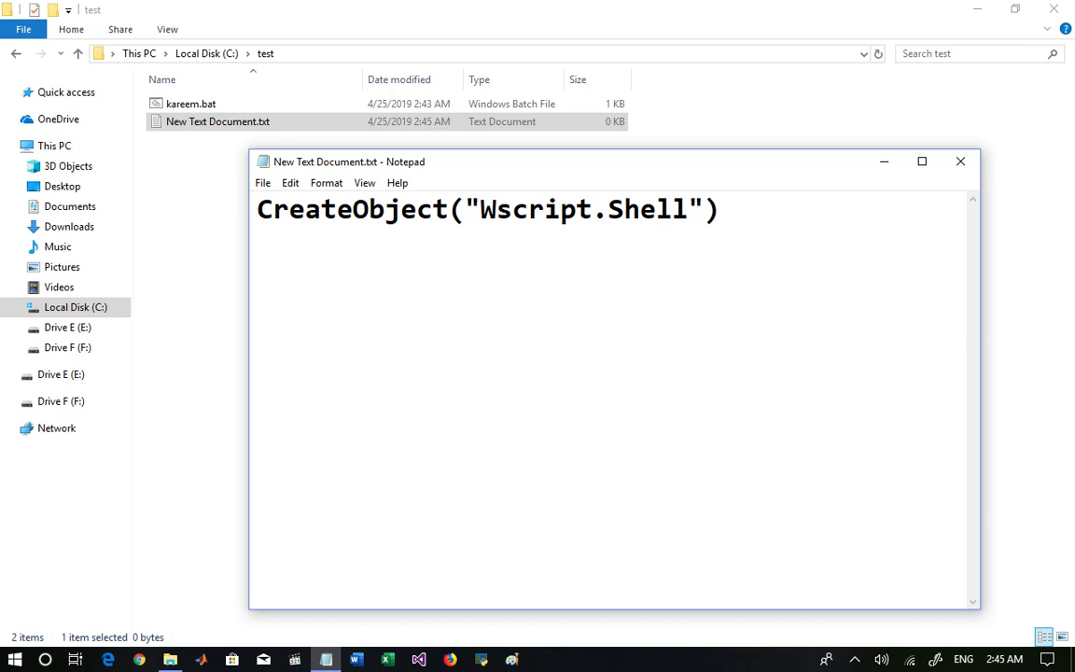
text(").)
text(").Run)
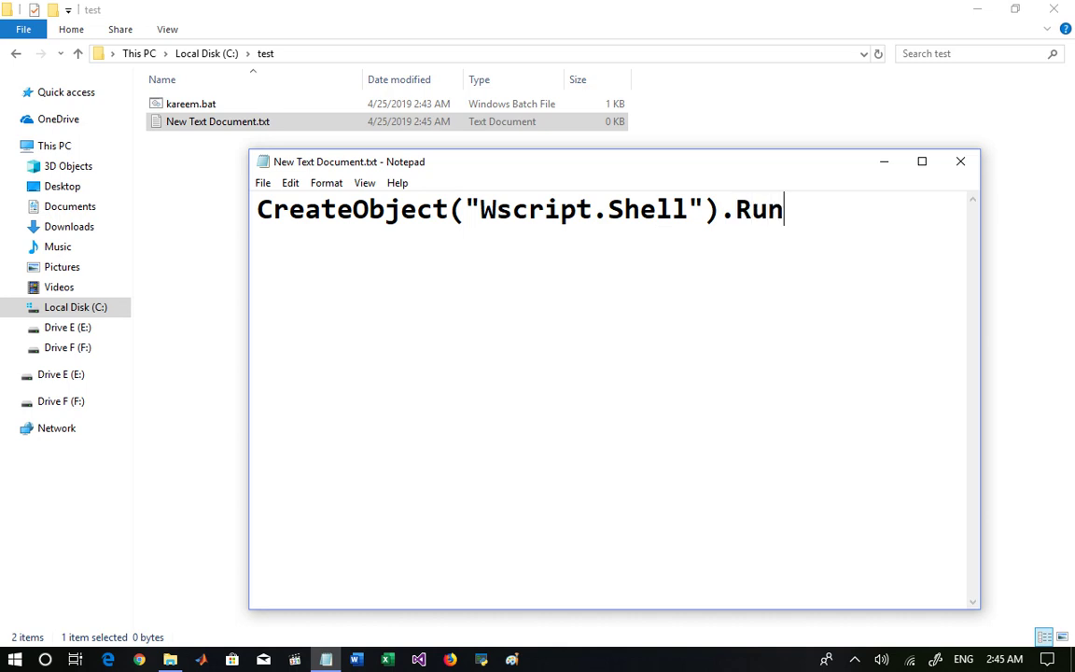
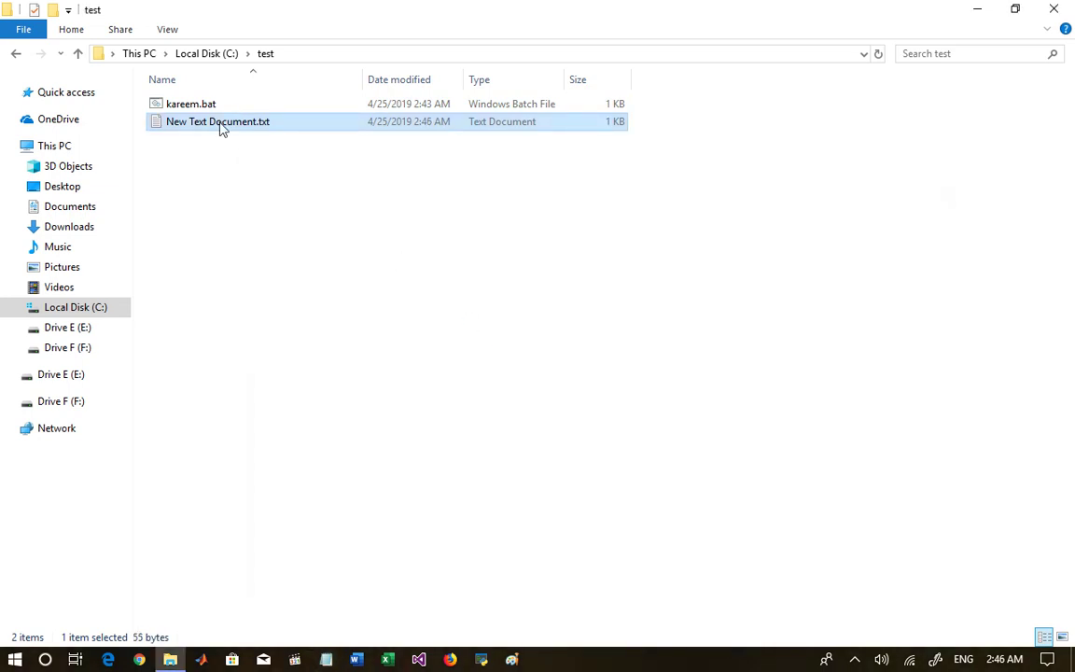
- Rename New Text Document.txt in the test folder as hide.vbs
click(222, 129)
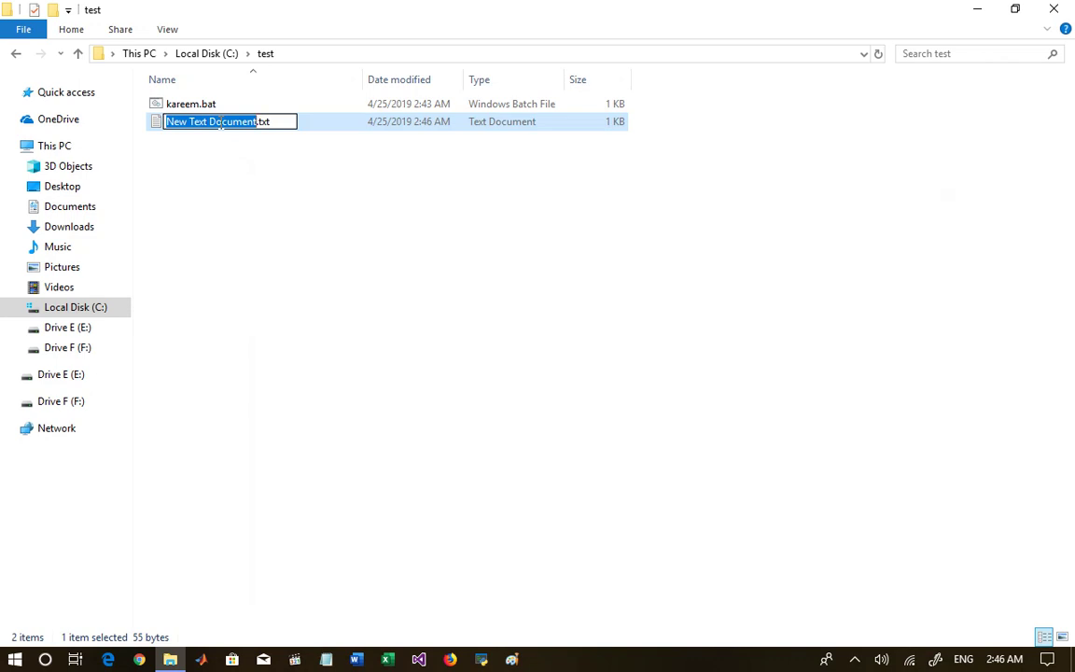
text(hide)
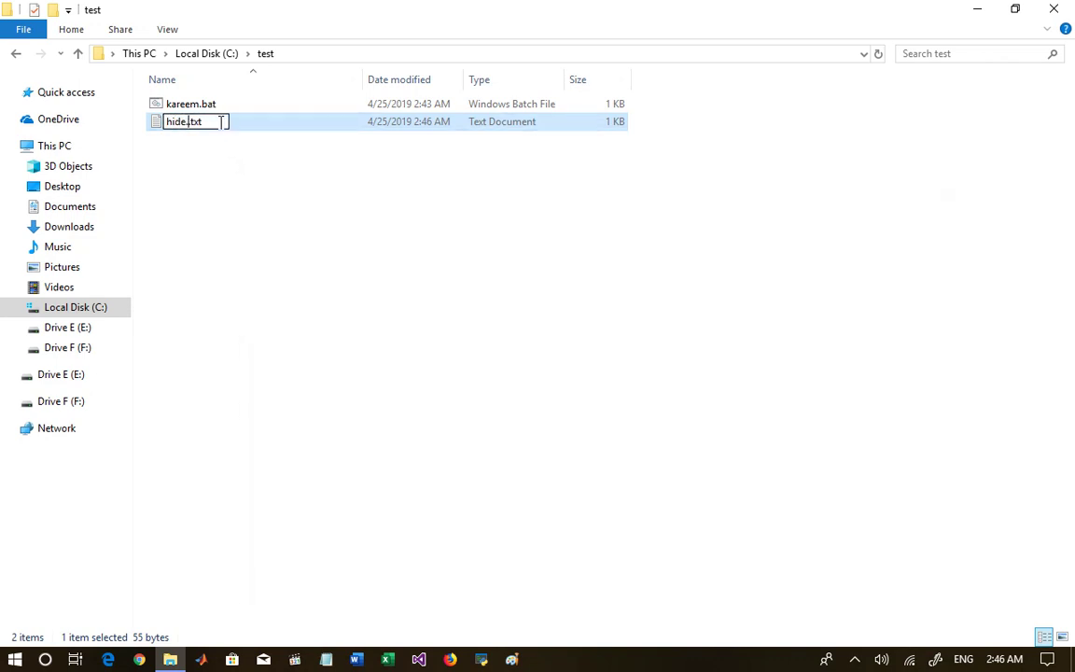
text(.vbs)
key(Delete)
key(Delete)
key(Delete)
key(Delete)
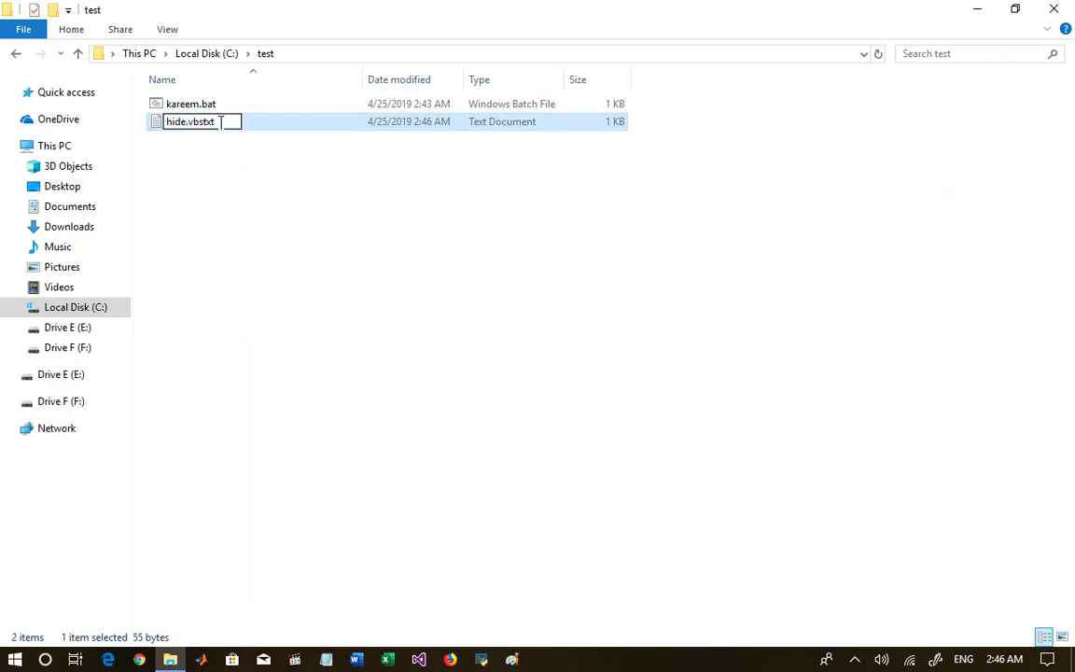
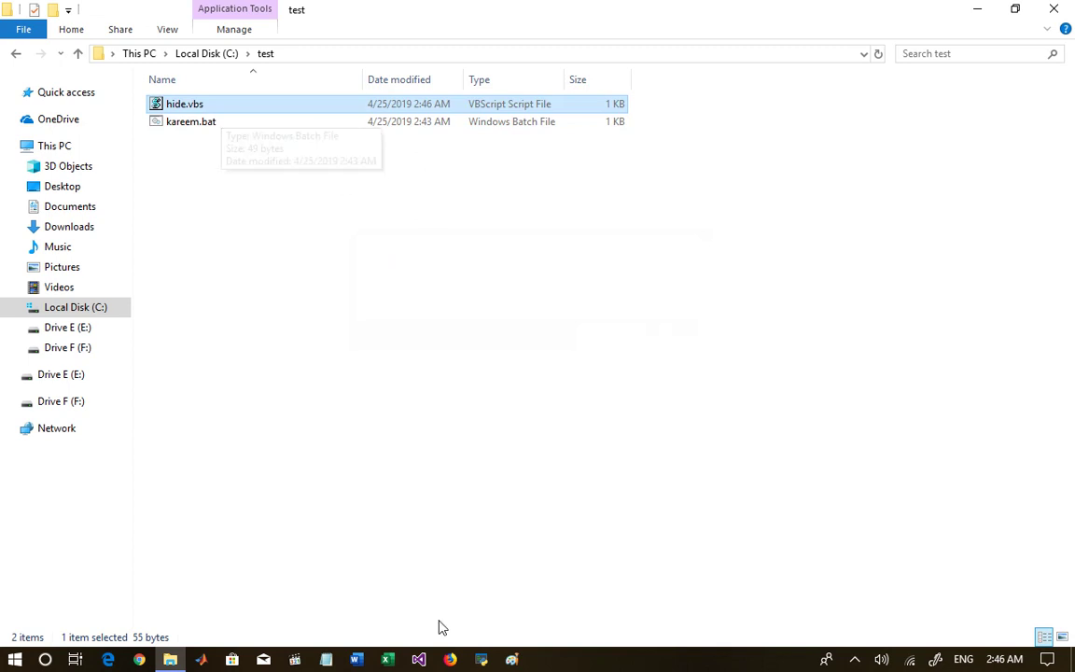
- Switch to Notepad, write «نشغله» in a blank note, and run hide.vbs from the test folder
click(326, 659)
text(k)
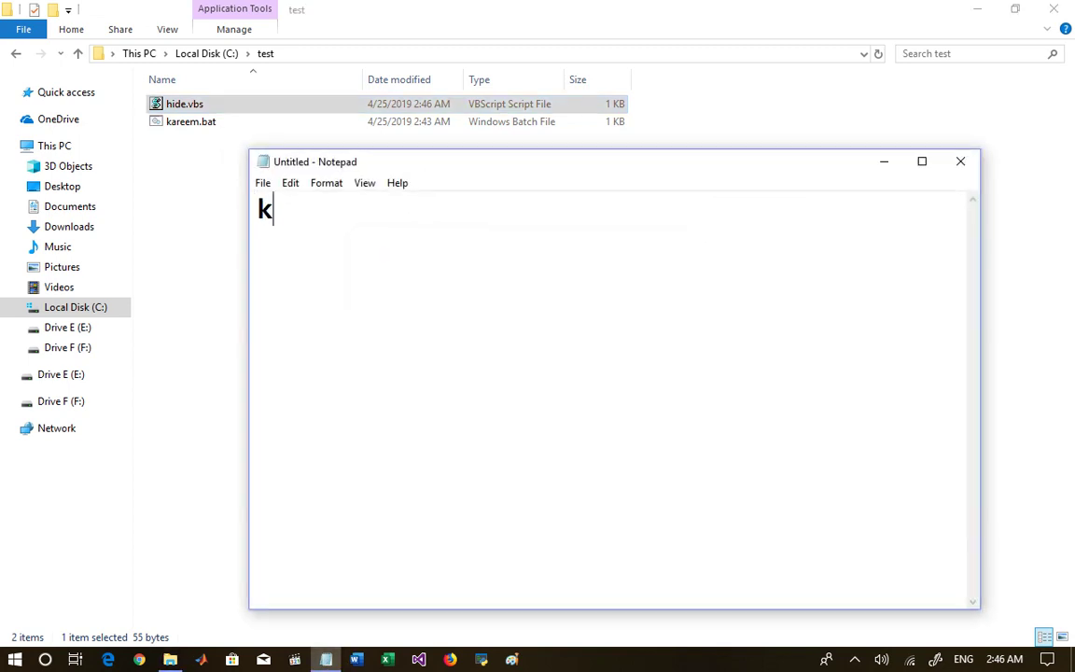
key(BackSpace)
key(alt+shift)
text(نشغلع)
key(BackSpace)
text(ه)
key(Return)
click(312, 105)
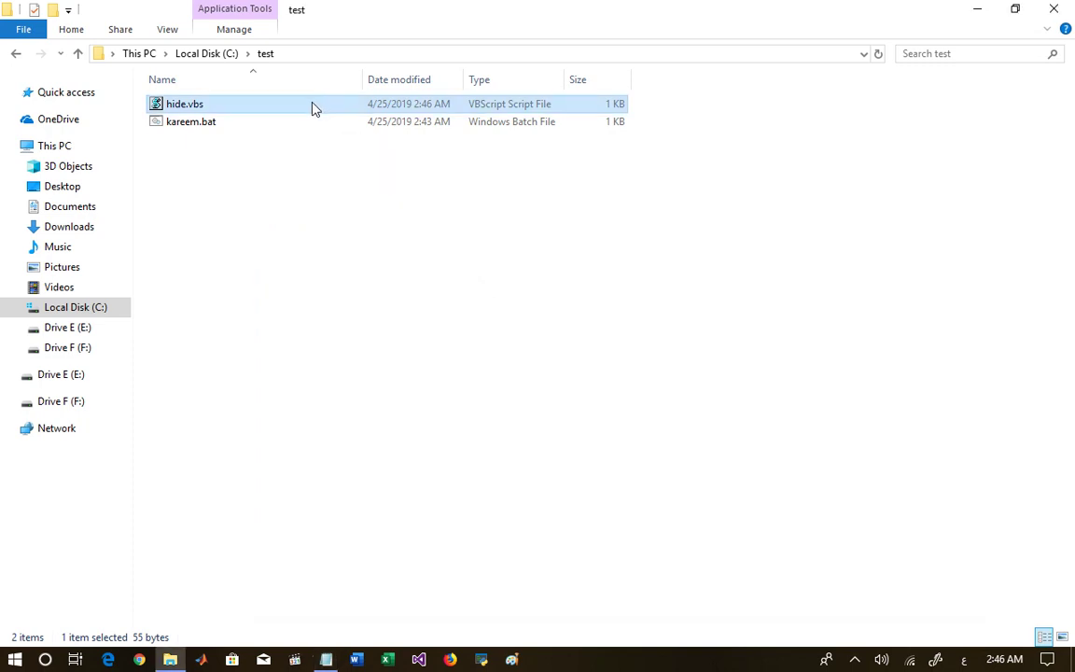
- Return to the note and add «مفيش اي حاجة» and «ظاهره» on separate lines below the first
click(325, 660)
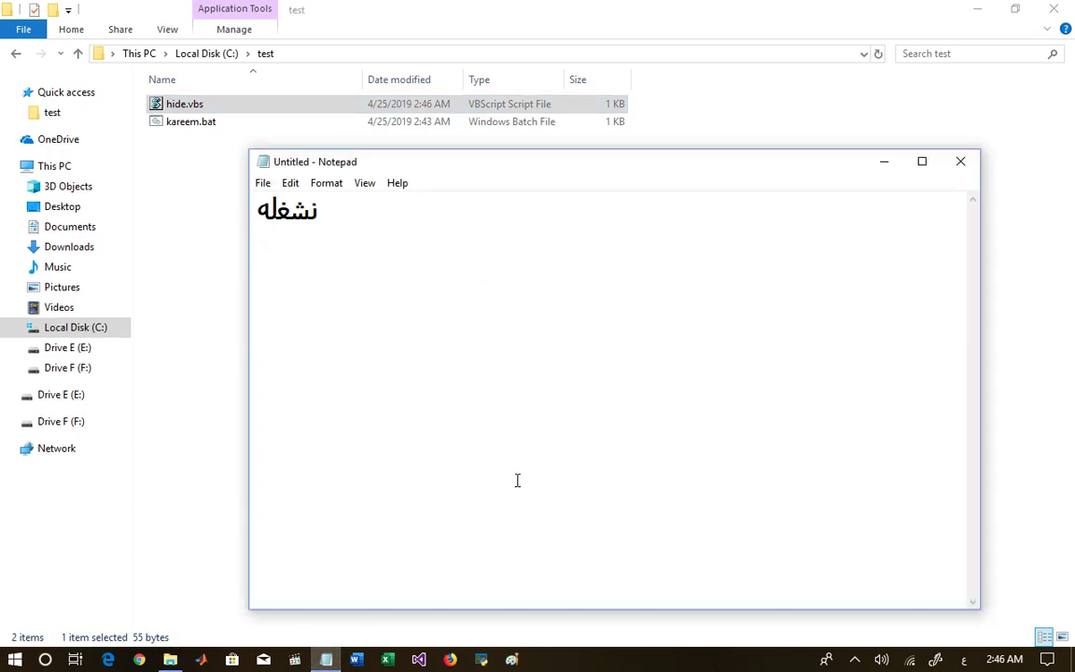
text(مفيش اي )
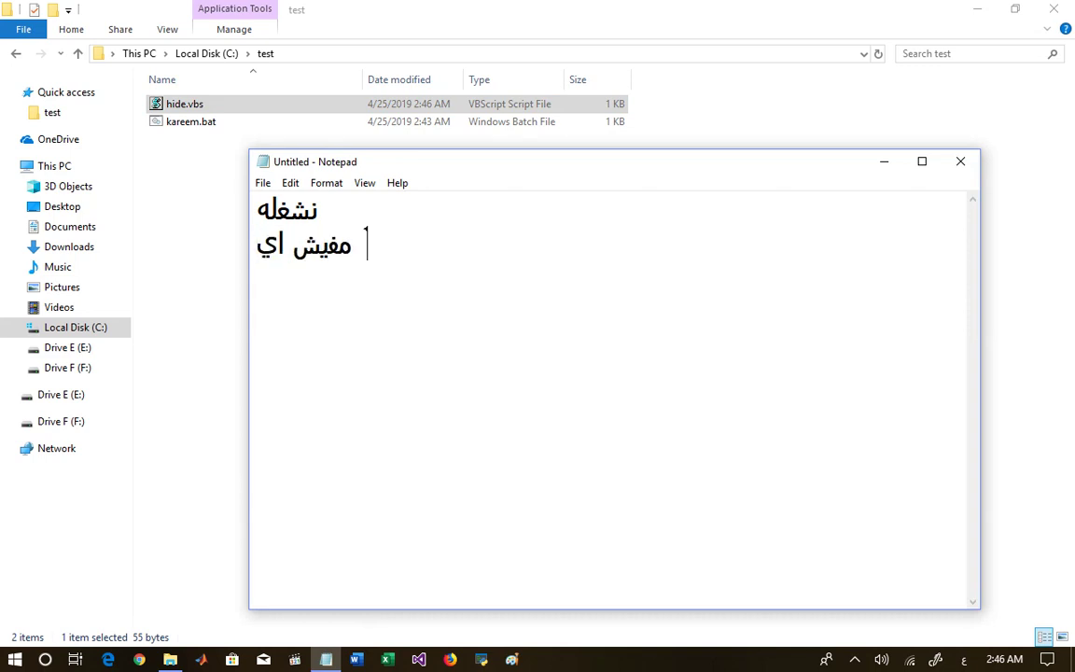
text(حاجة)
key(Return)
text(ظا)
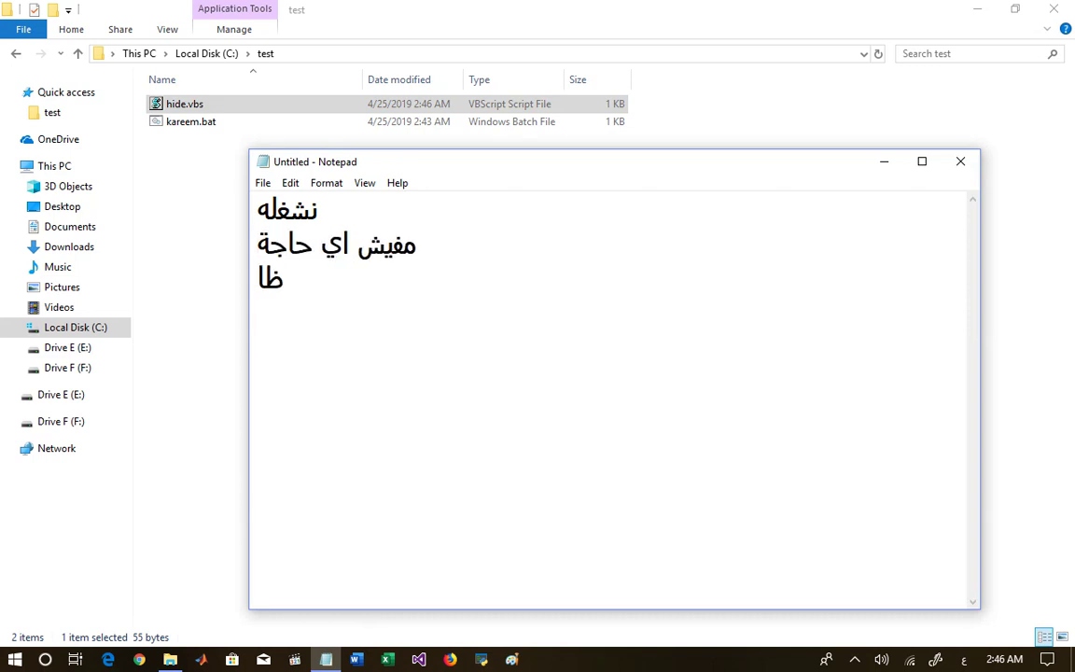
text(هره)
- Replace the note's text with «بس معتش هتنسخ» and :D, each on its own line
key(ctrl+a)
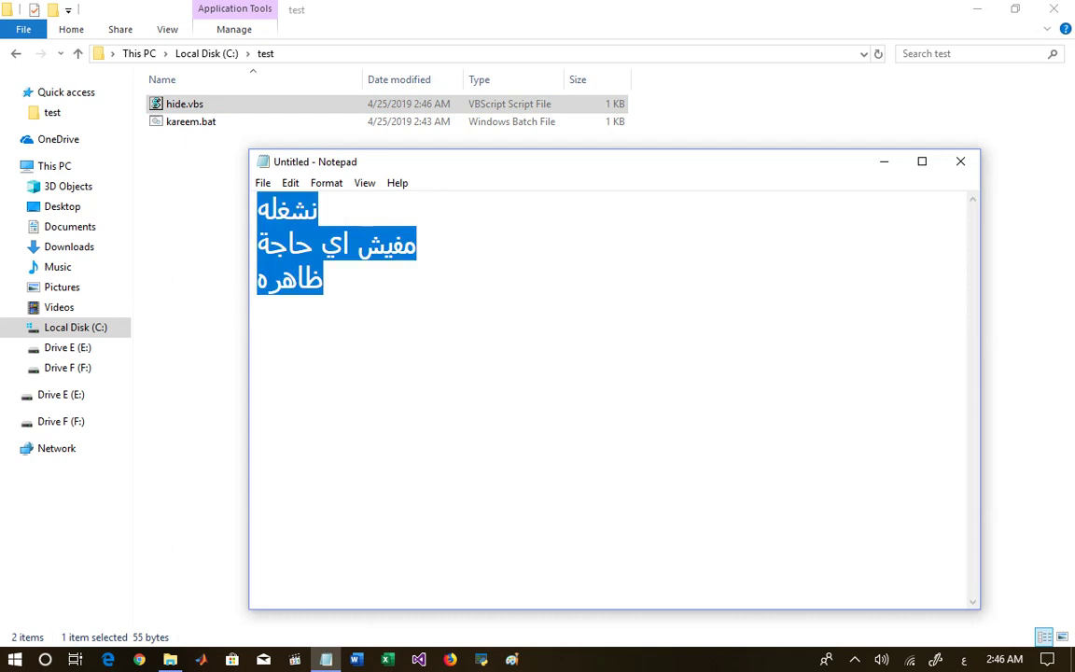
text(بس معتش )
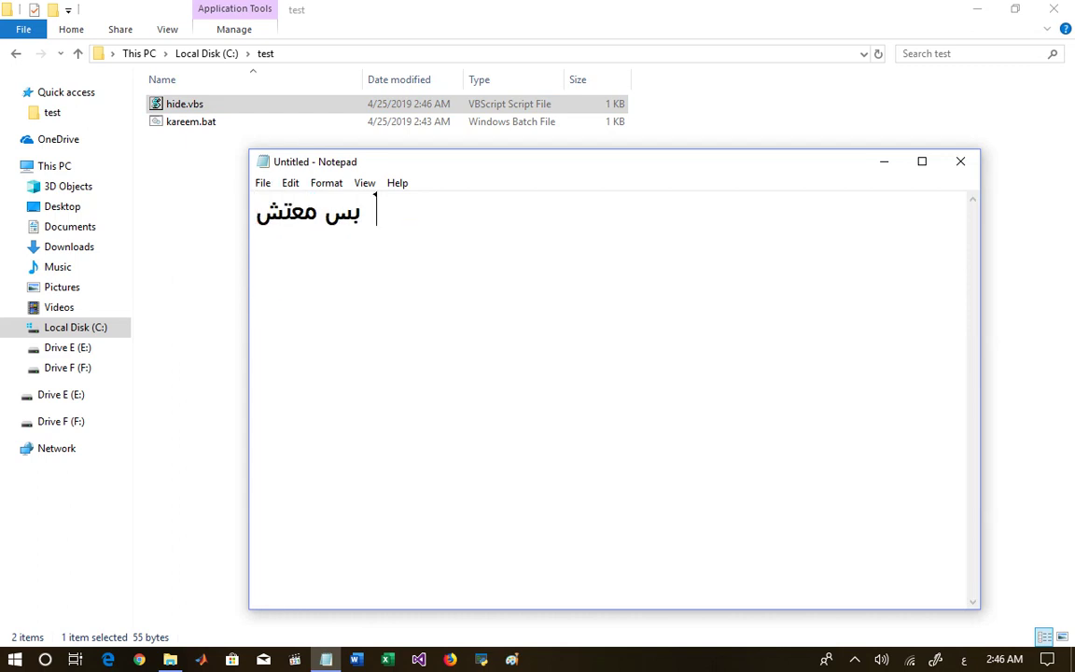
text(هتنسخ)
key(Return)
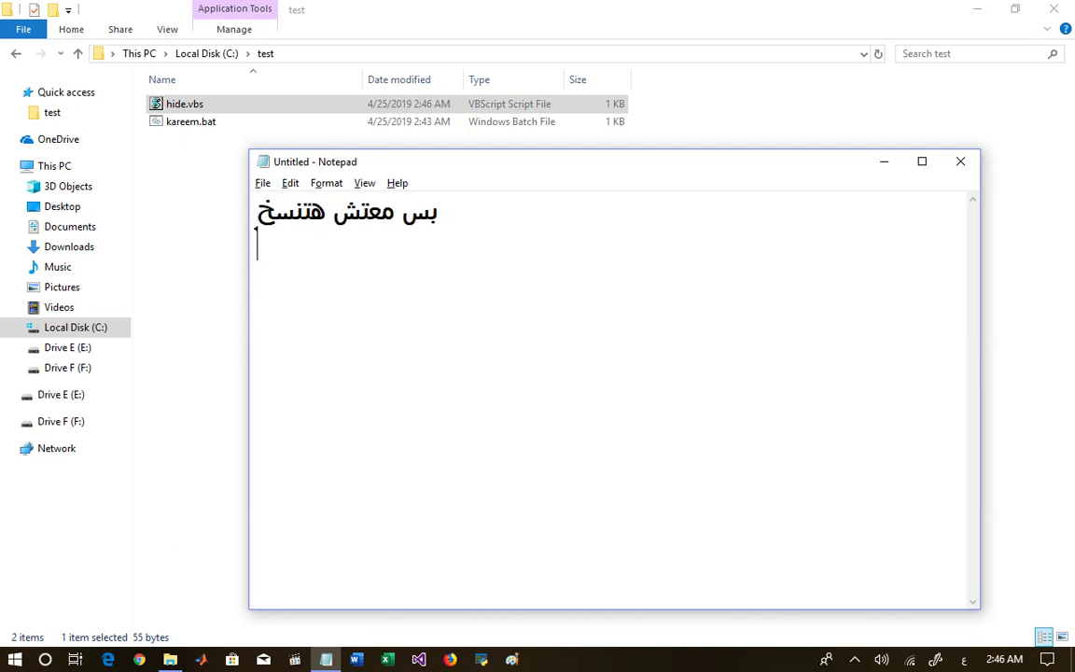
key(alt+shift)
text(:D)
key(Return)
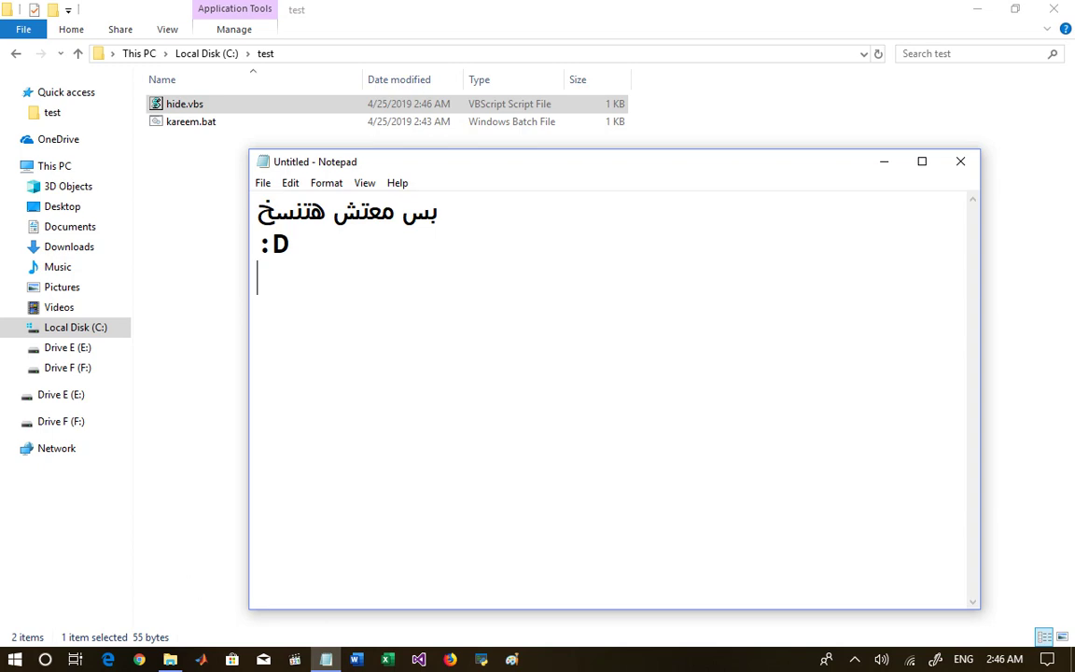
- Copy the aa folder on Local Disk (C:) and check whether Paste is available there
click(73, 327)
click(179, 122)
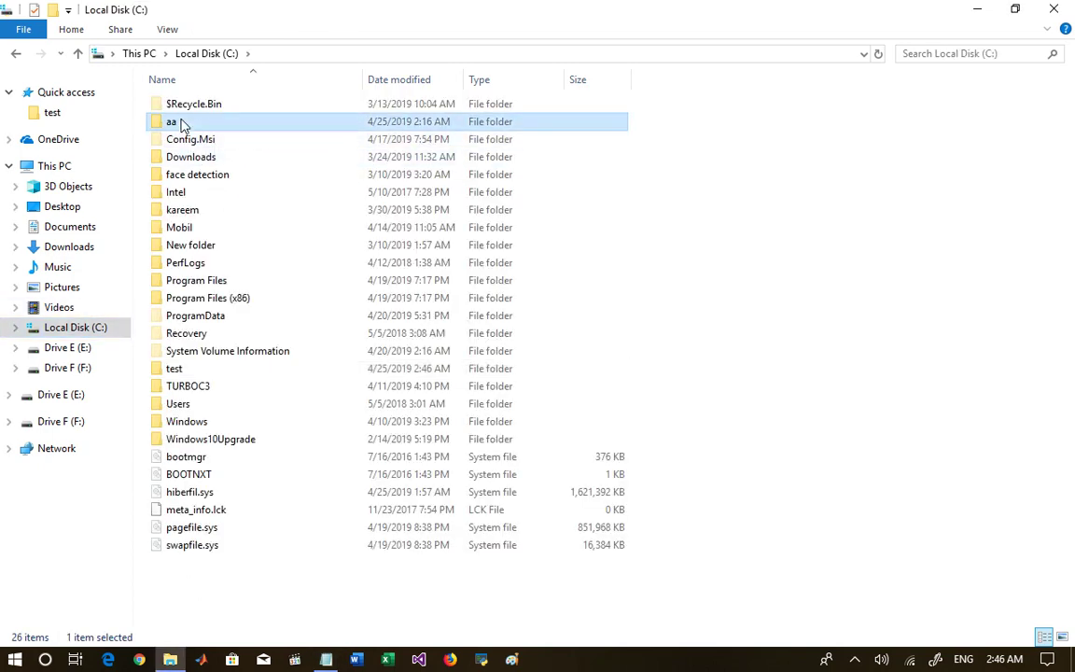
right_click(182, 127)
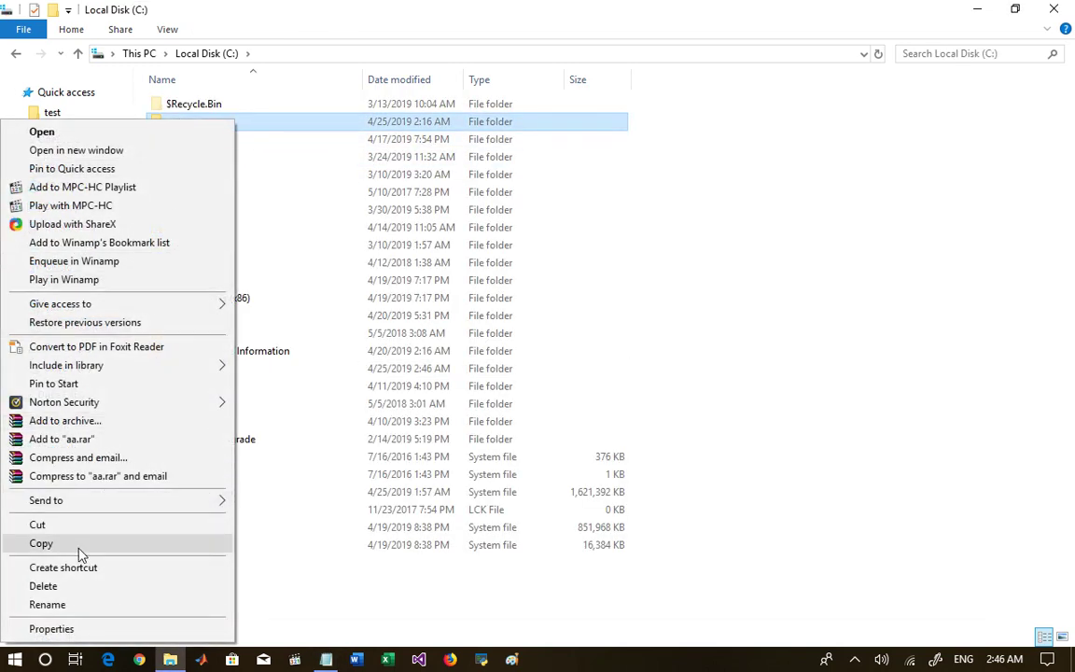
click(81, 554)
right_click(689, 329)
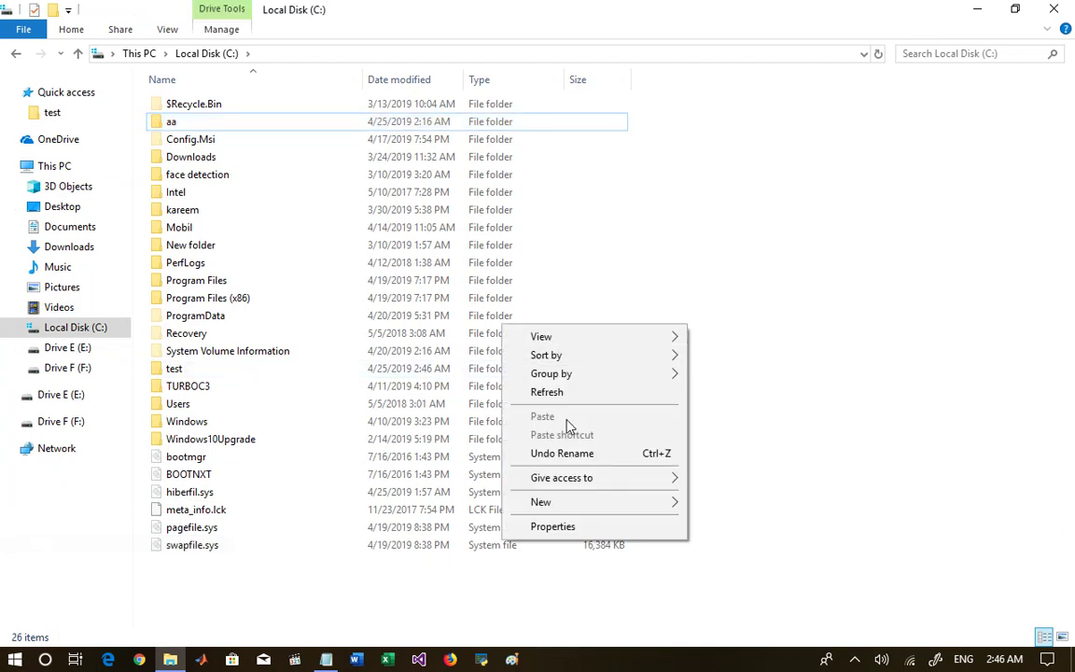
click(802, 373)
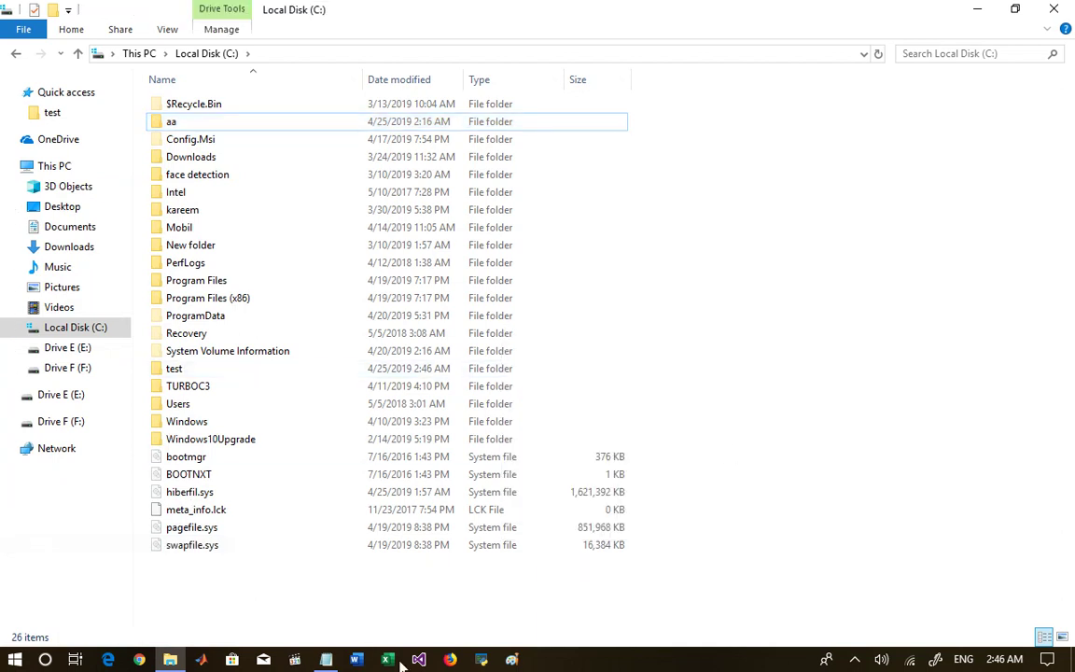
- Return to the Notepad note and clear all its text
click(325, 660)
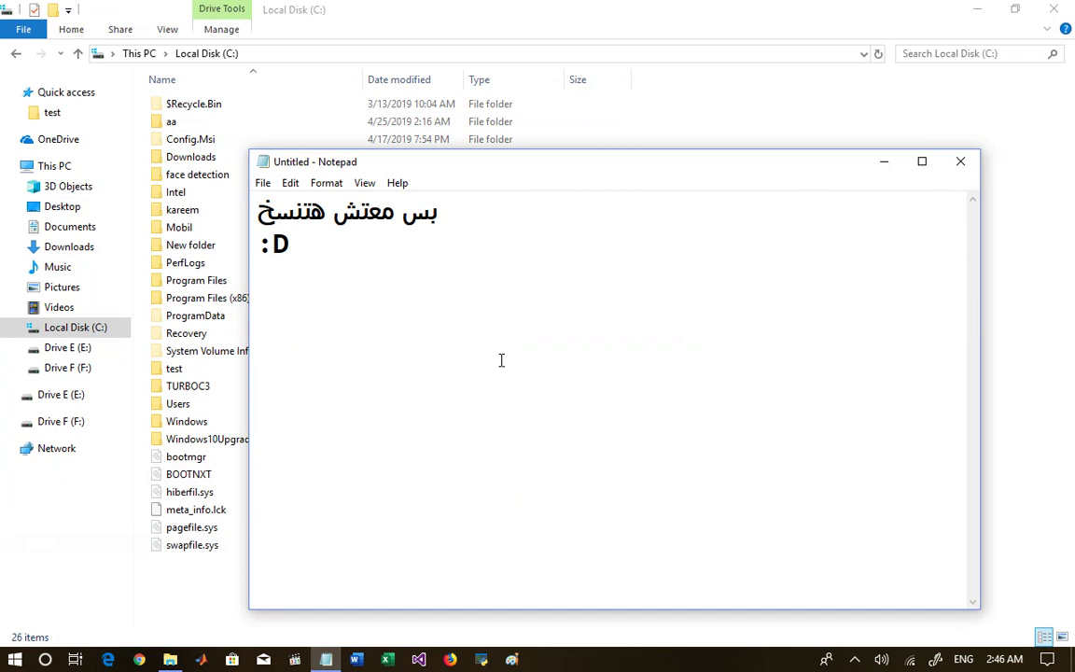
key(ctrl+a)
key(BackSpace)
text(لا)
key(BackSpace)
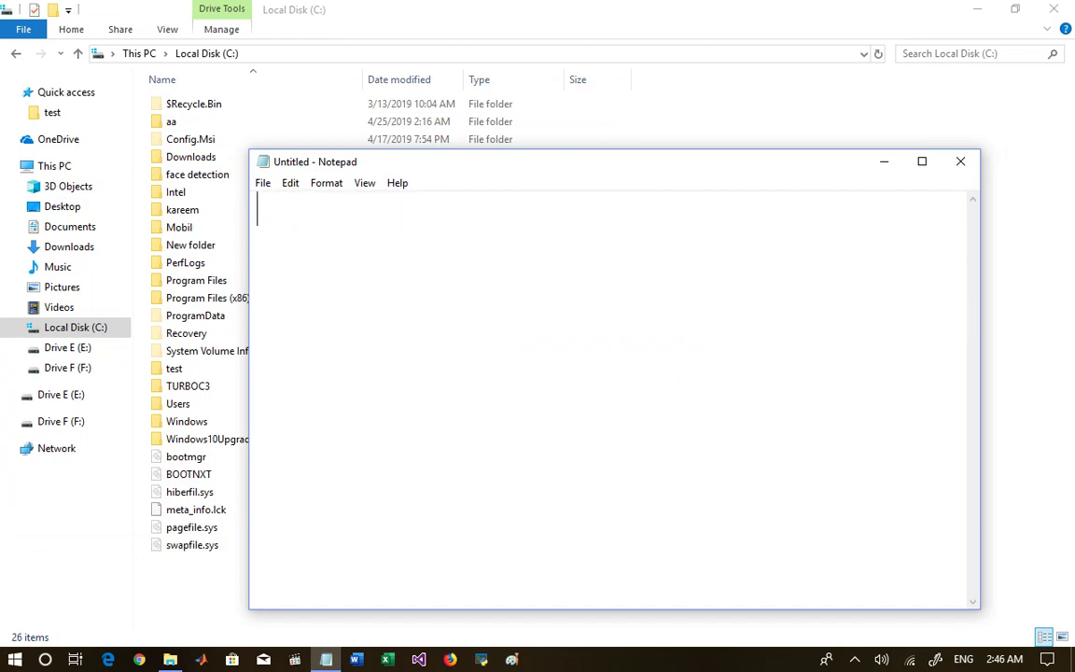
- Write «طيب هننهيه من الوندوز» and «عشان نرجع ننسخ» in the note, each on its own line
text(طيب هنن)
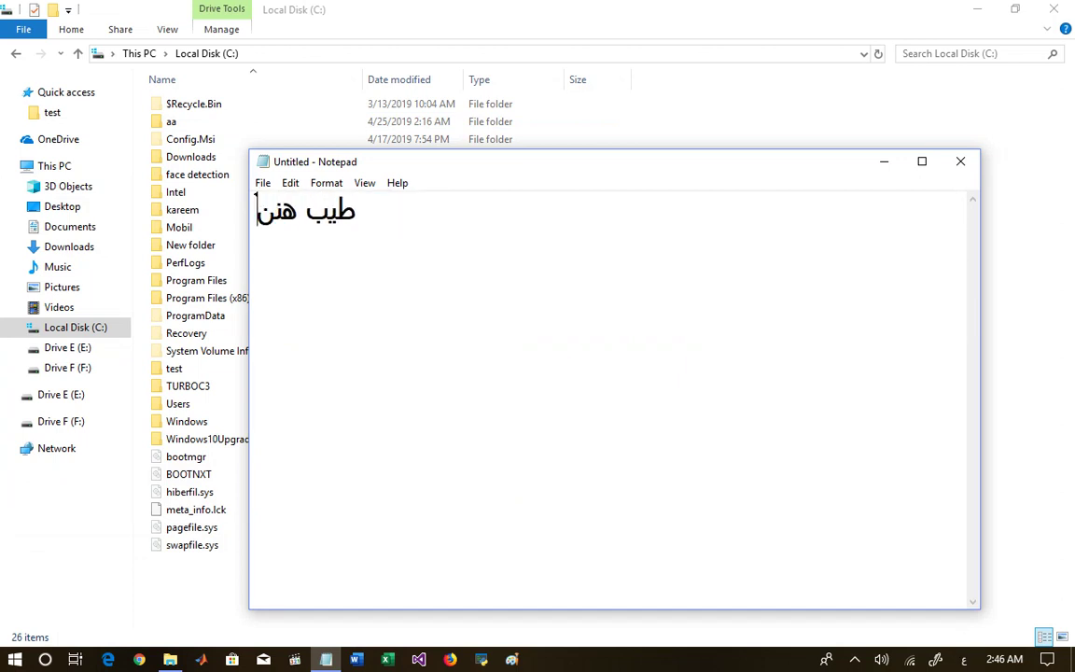
text(هيه من ال)
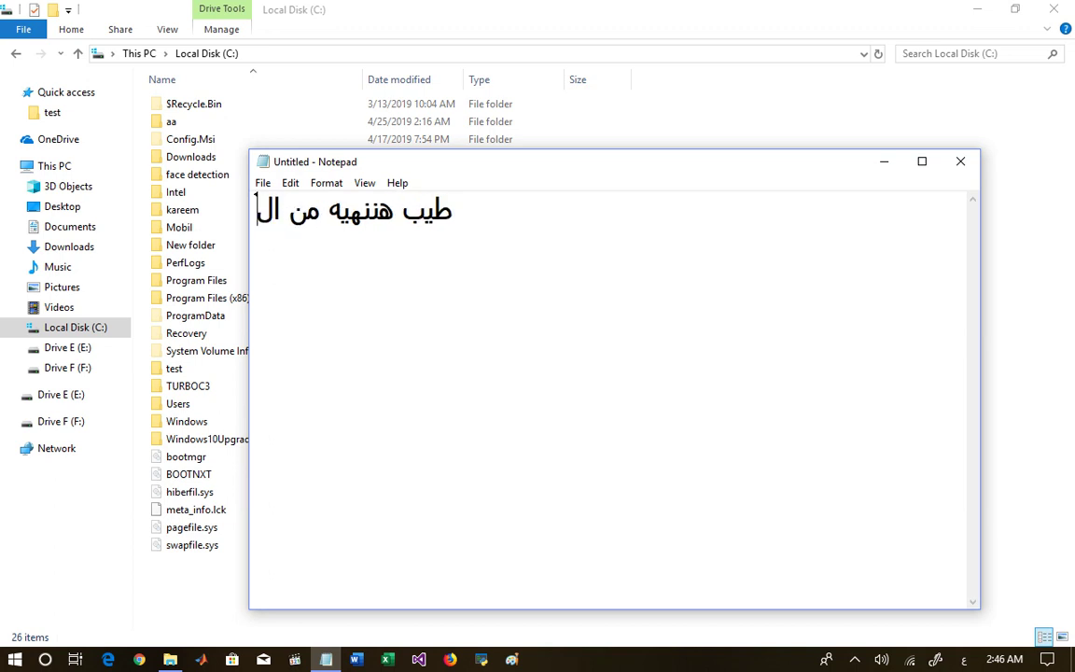
text(وندوز)
key(Return)
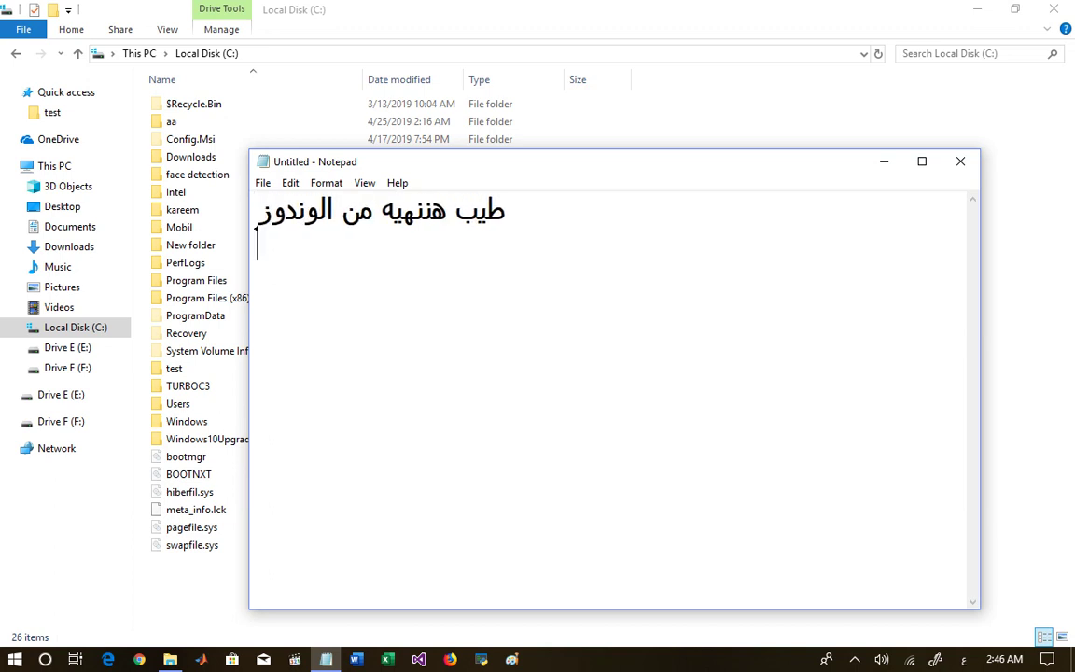
text(عشان )
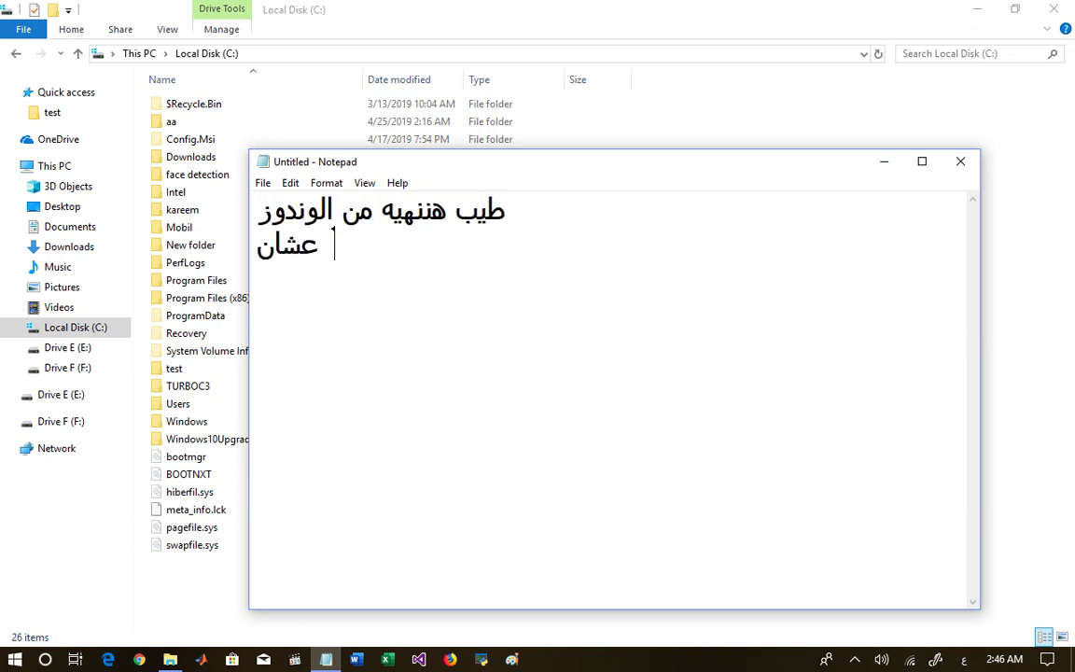
text(نرجع نن)
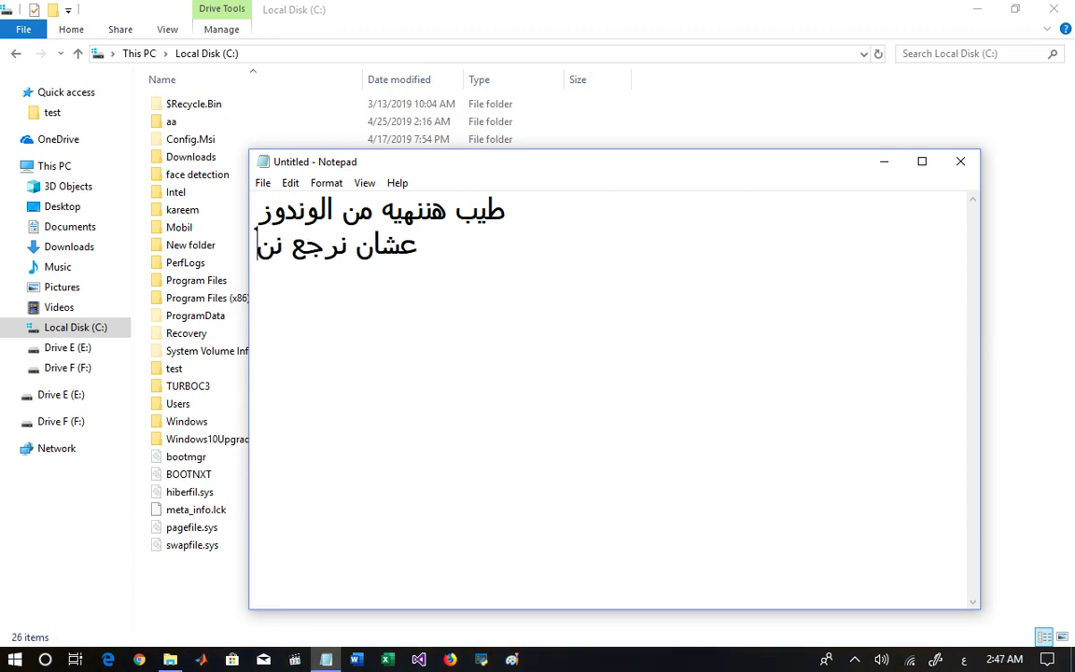
text(سخ)
key(Return)
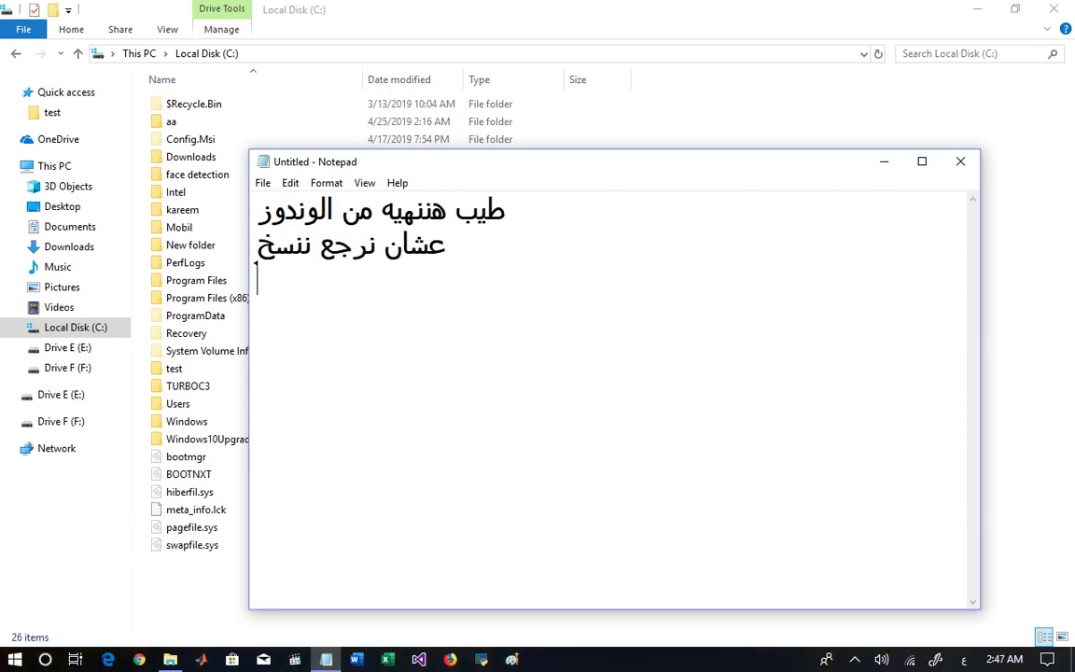
- Replace all the note's text with "alt ctrl del" in English
key(ctrl+a)
key(alt+shift)
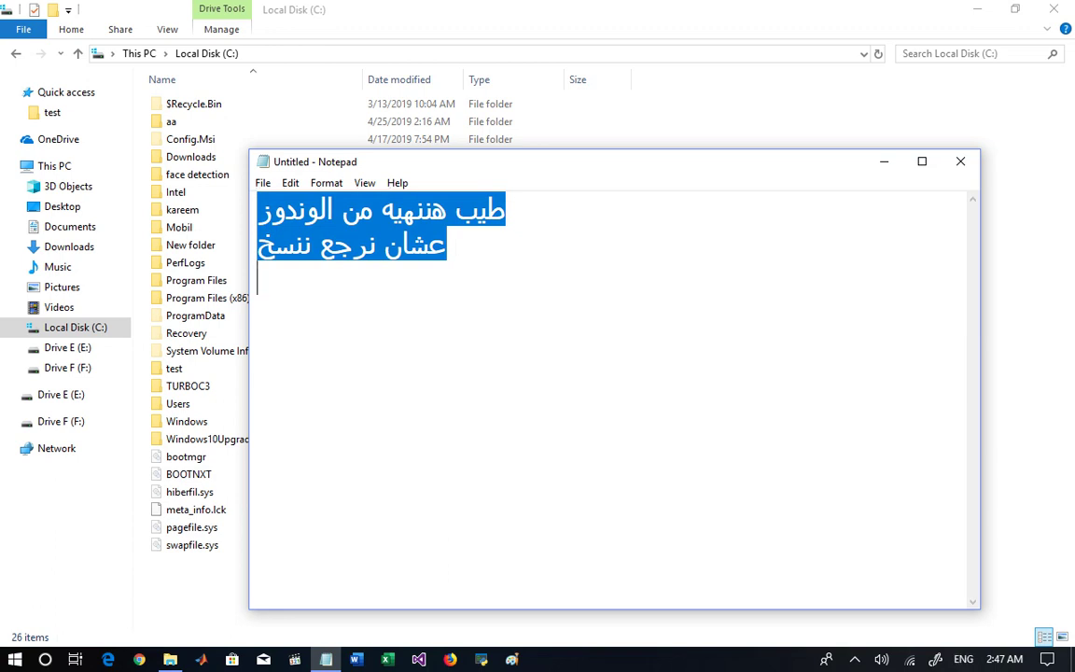
text(alt ct)
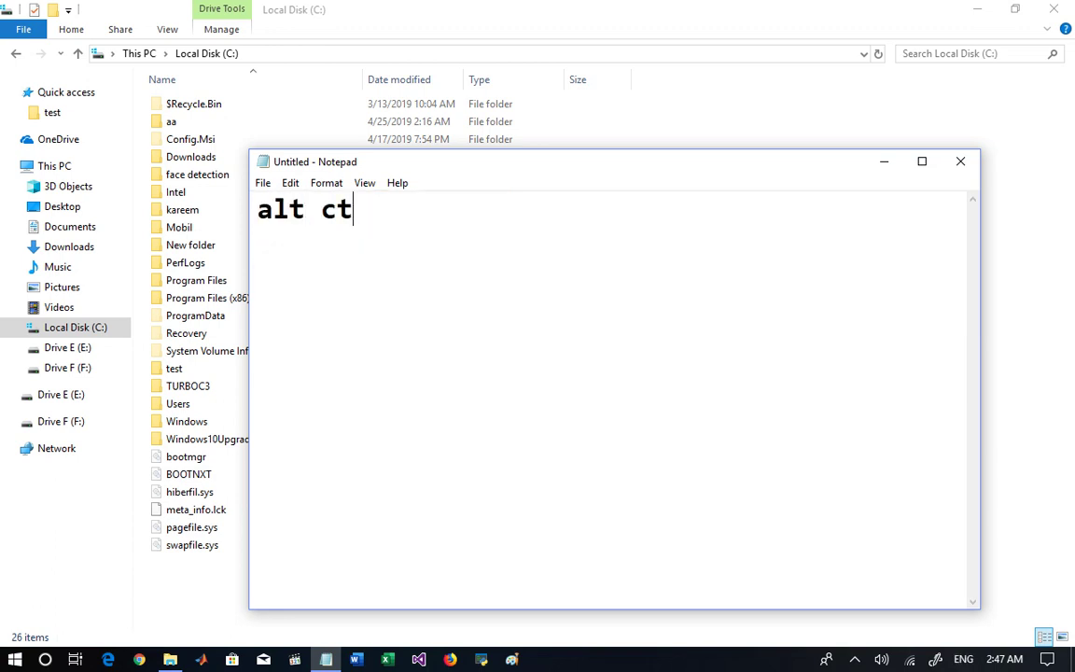
text(rl del)
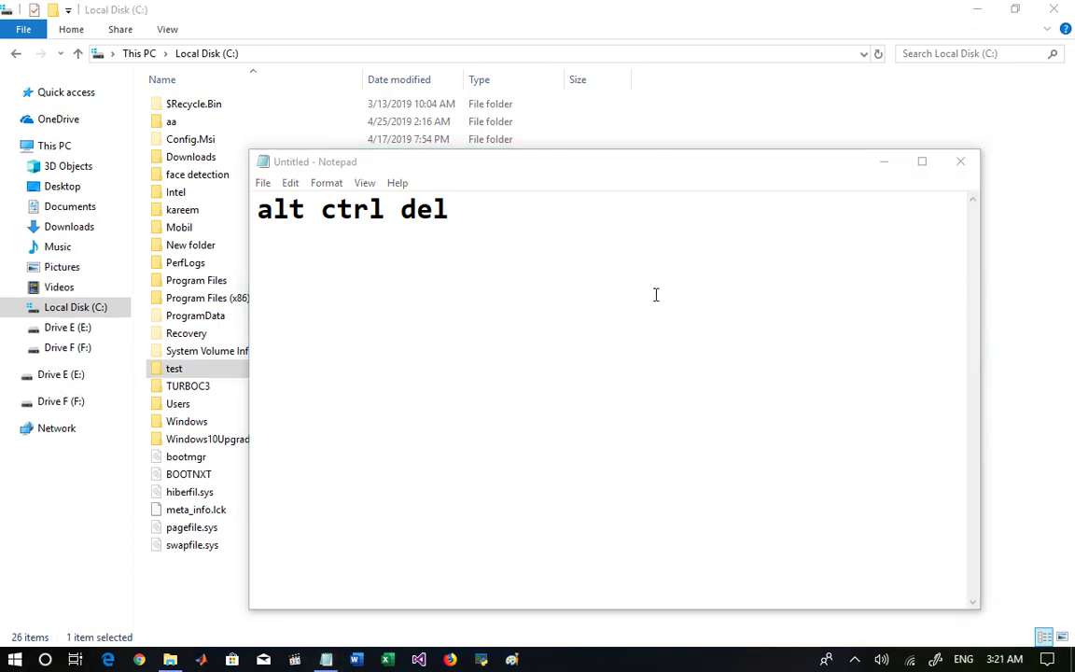
- Add "or" and "command prompt" below the first line of the note, with a blank line before each
click(655, 295)
key(Return)
key(Return)
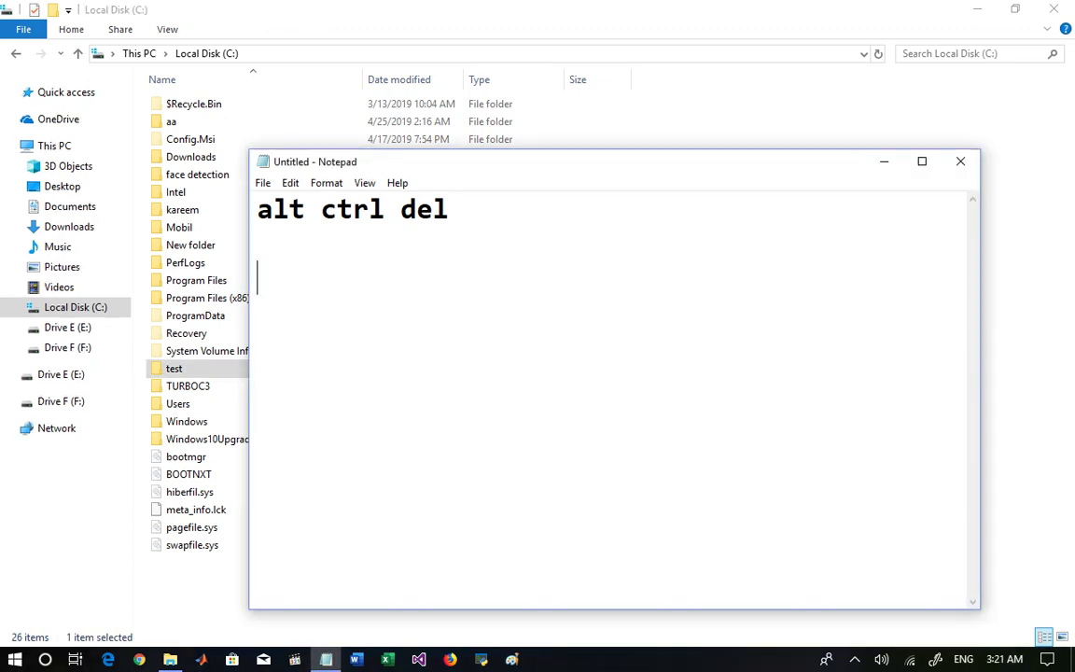
text(or)
key(Return)
key(Return)
text(comman)
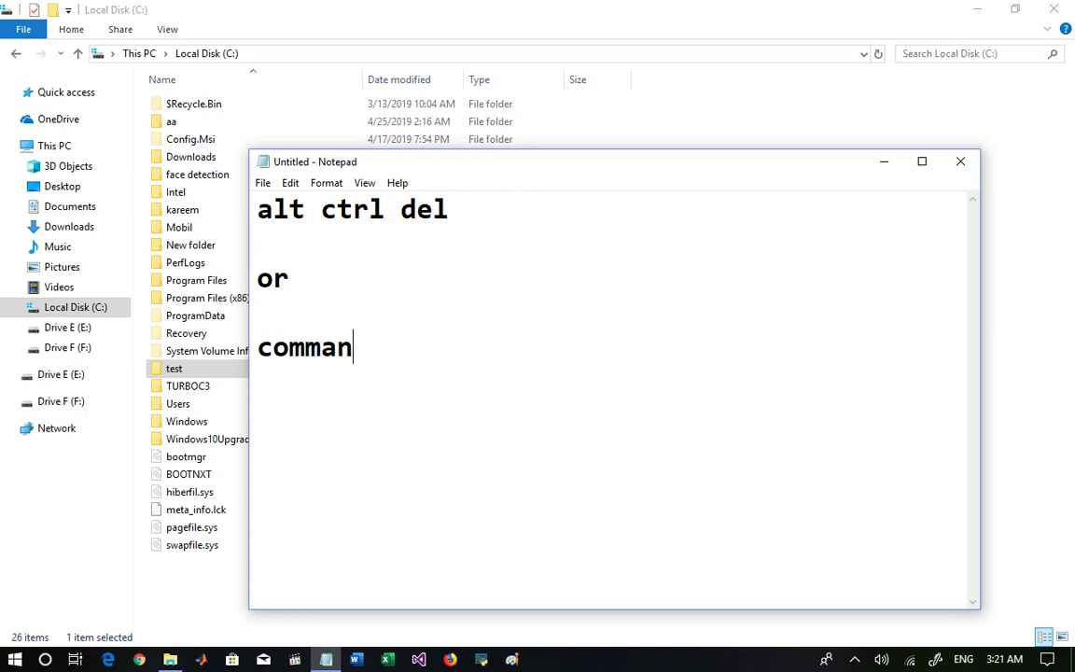
text(d prompt)
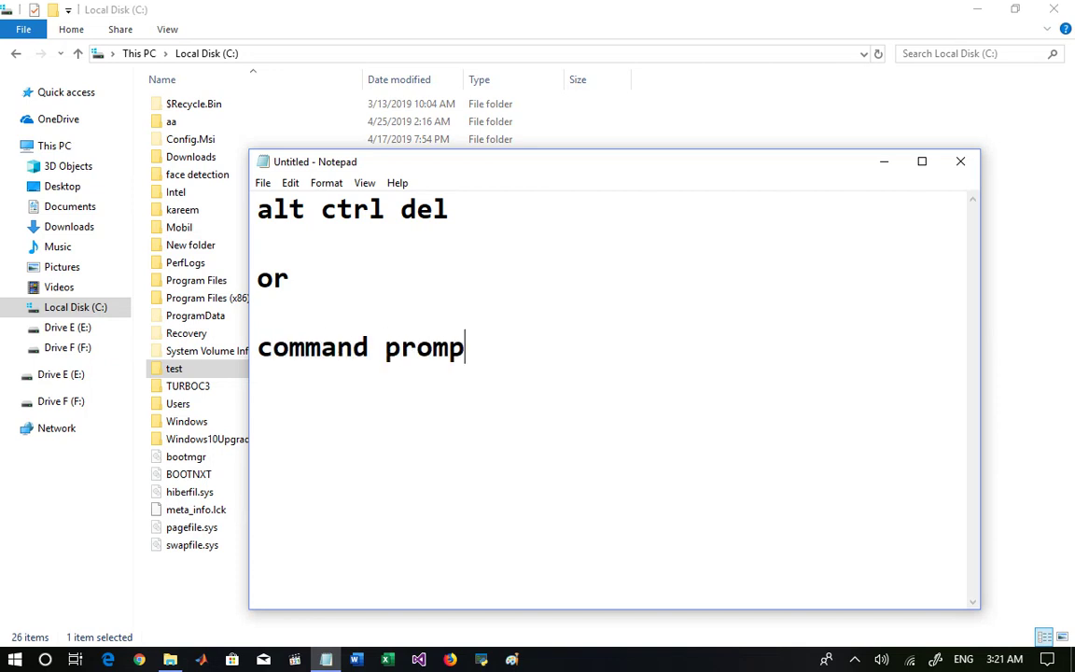
key(Return)
- Open a Command Prompt window and list the running script processes with tasklist |findstr /I "PID script"
key(super+r)
text(cm)
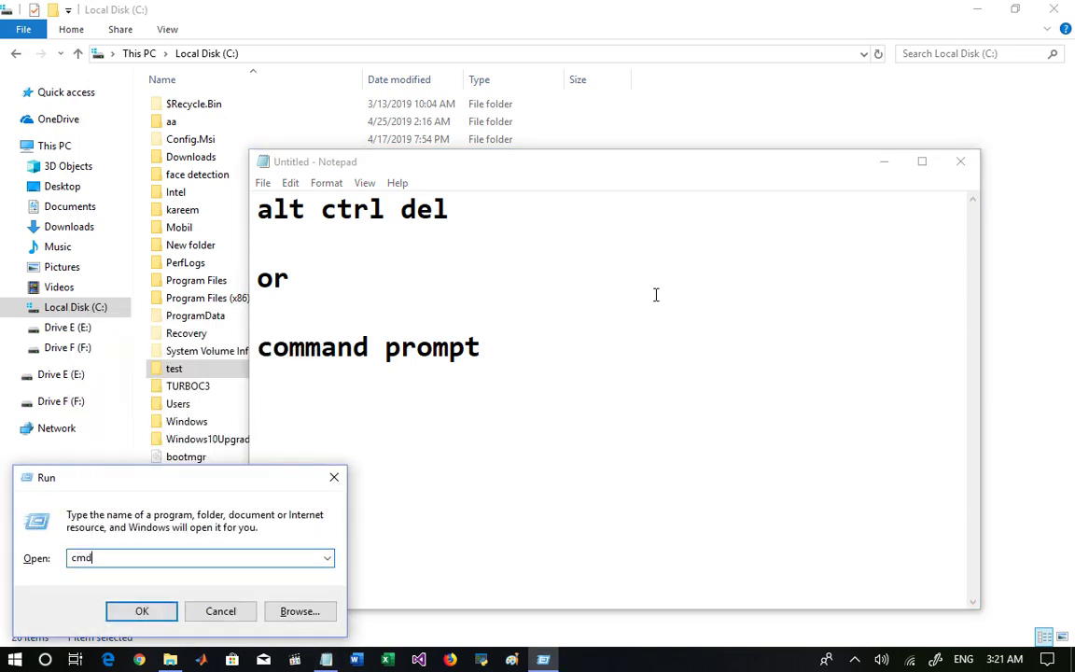
key(Return)
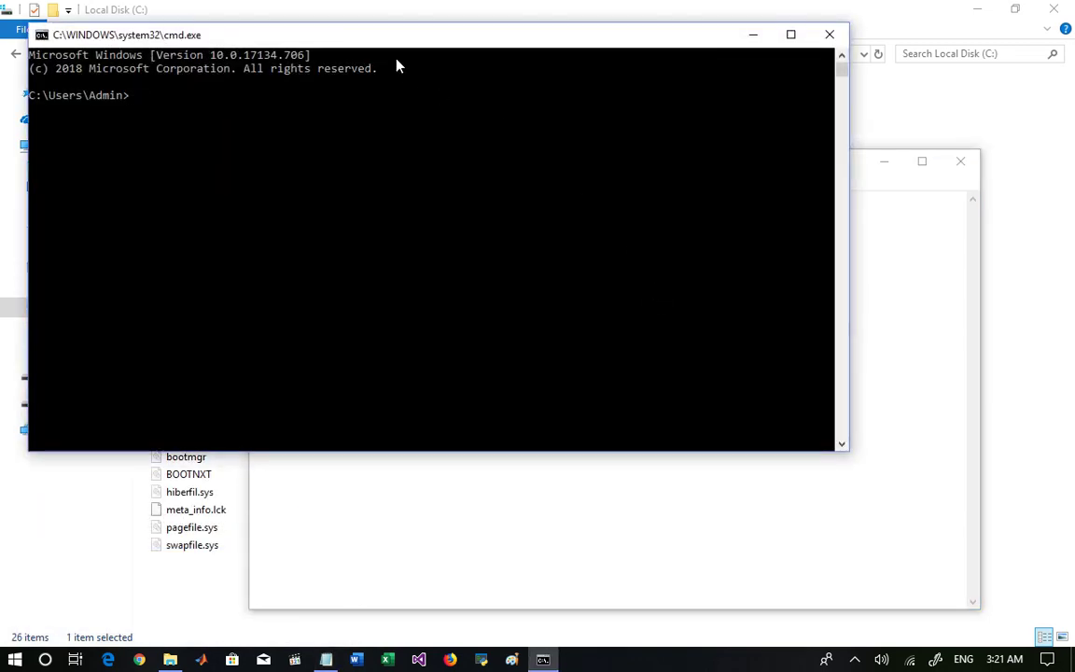
drag(378, 43, 589, 270)
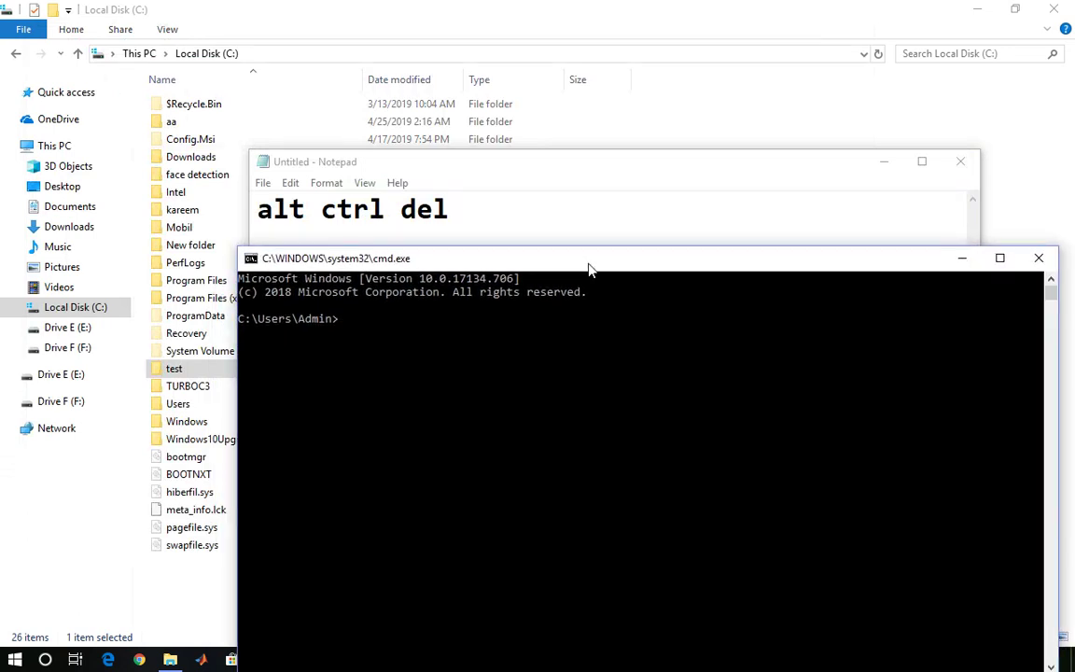
text(tasklist |findstr /I)
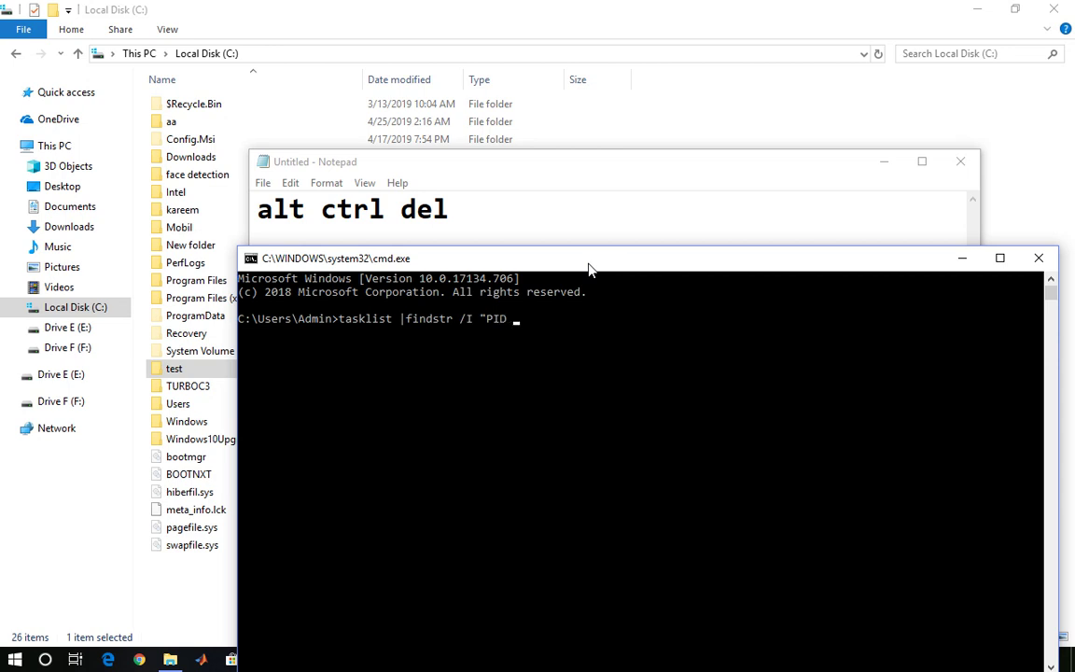
text("PID scrip)
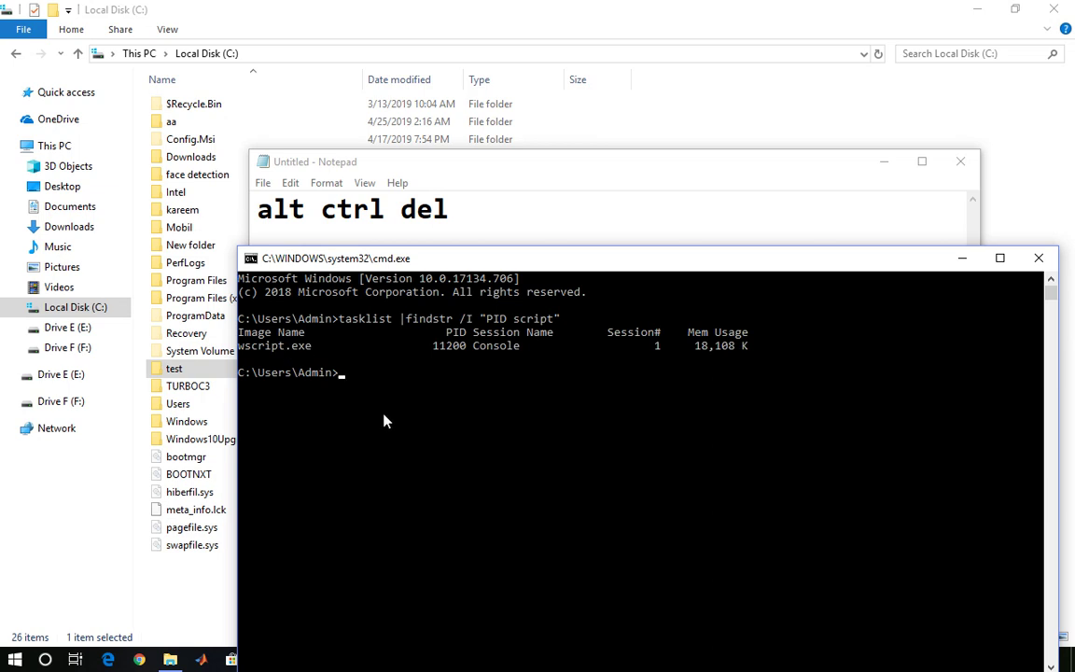
- Force-end the wscript.exe process tree with taskkill /pid 11200 /t /f, dismiss the clip.exe error and close Command Prompt
text(taskkill)
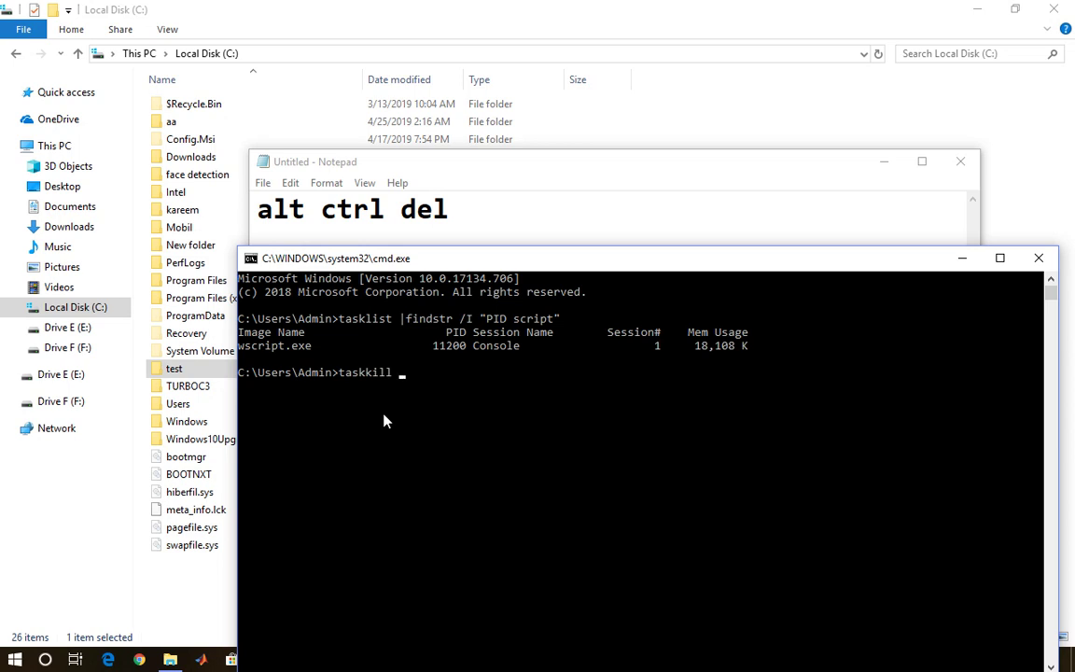
text( /pid 11200 /t /f)
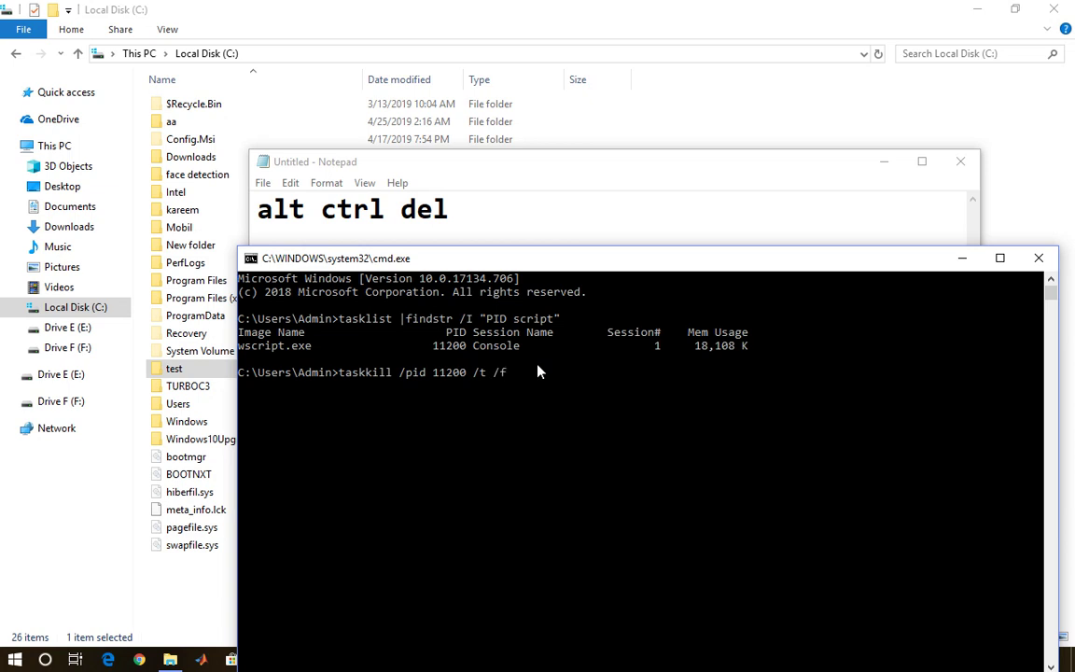
key(Return)
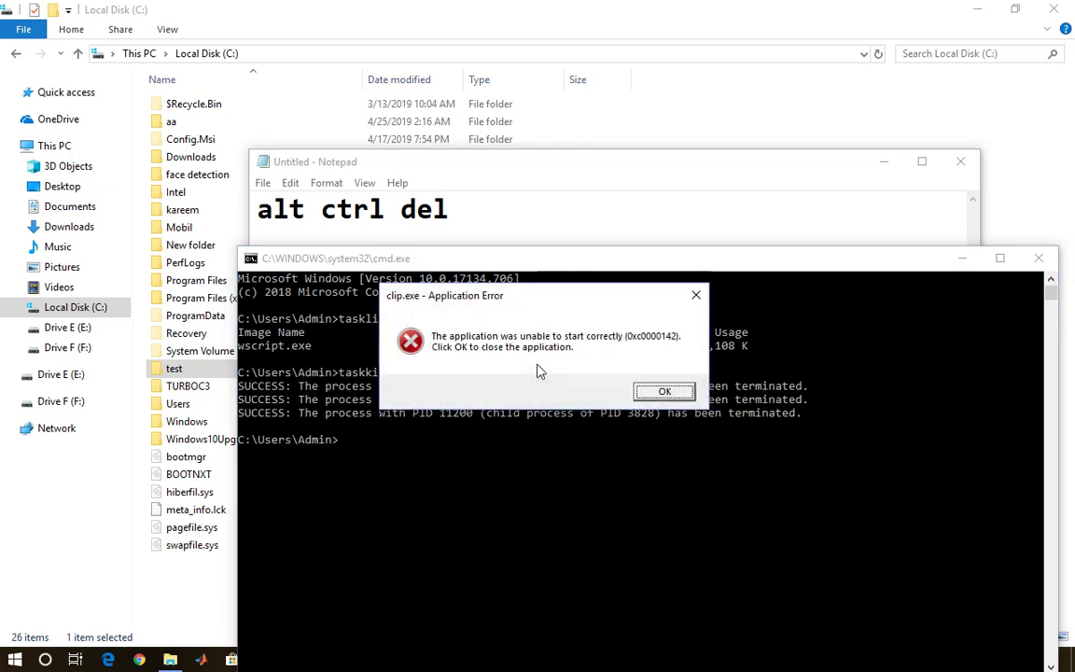
click(664, 393)
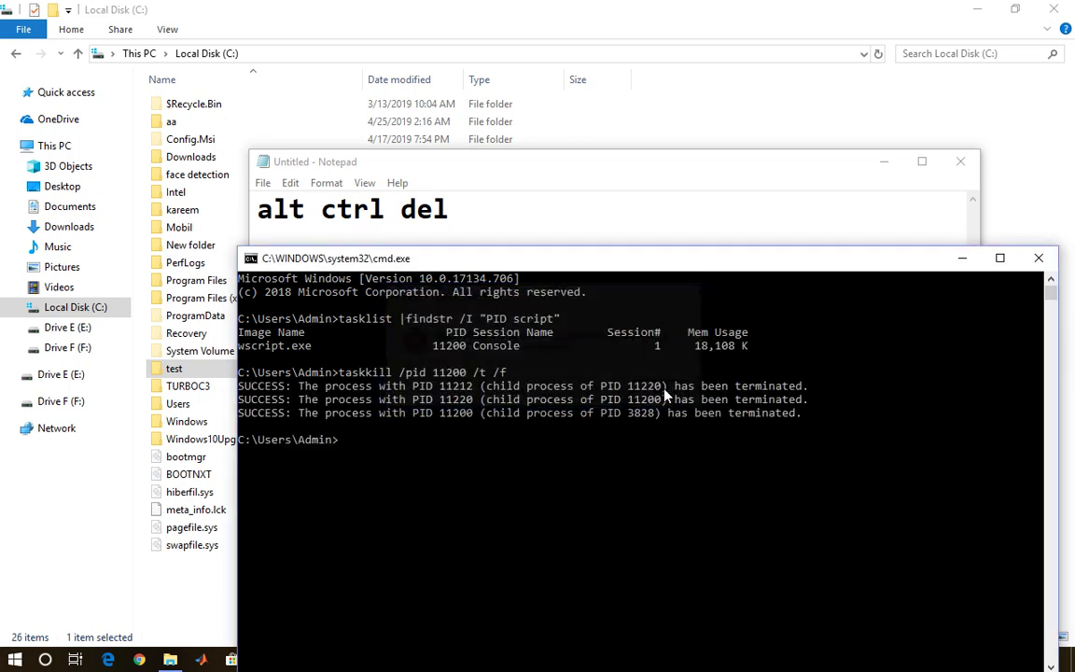
click(1038, 258)
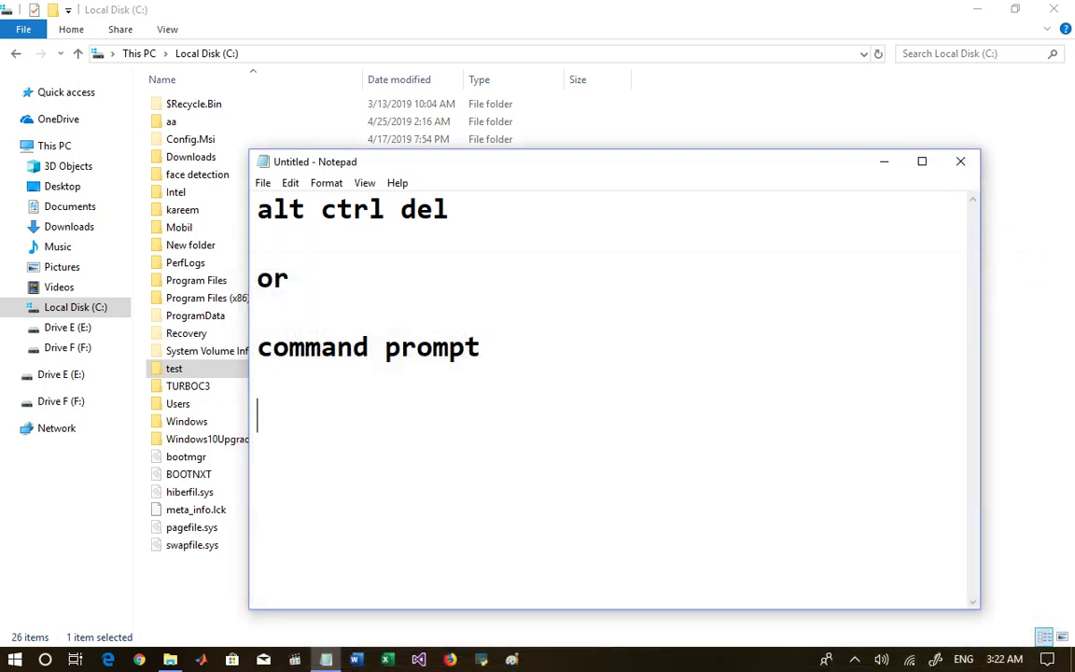
- Add the Arabic line «كده نرجع ننسخ» at the end of the note
key(alt+shift)
text(کده نرا)
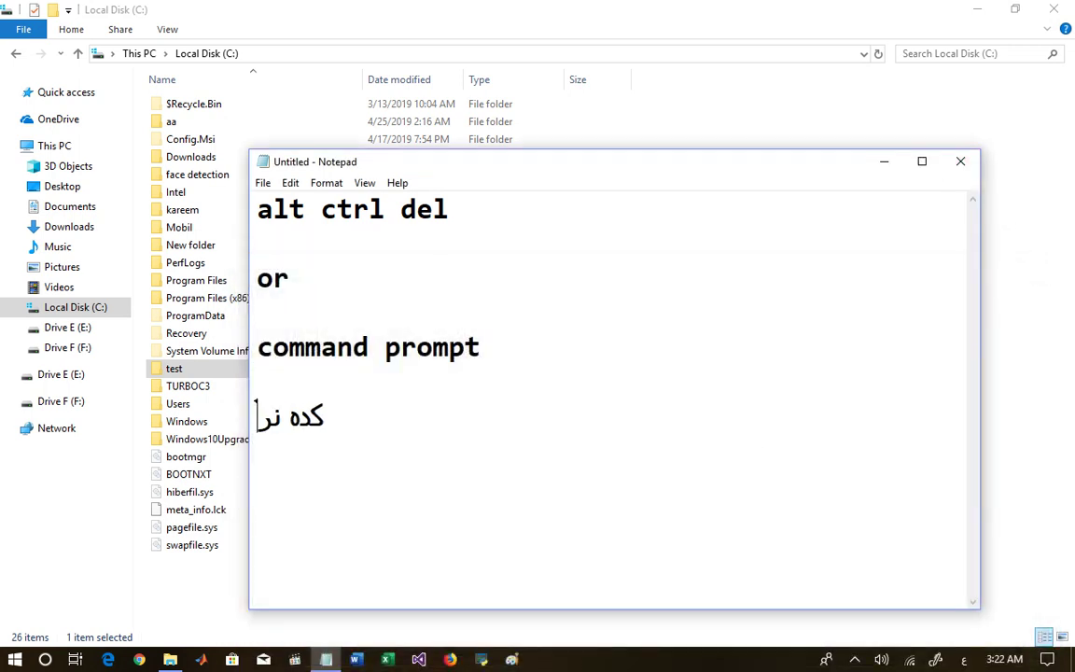
text(جع ننس)
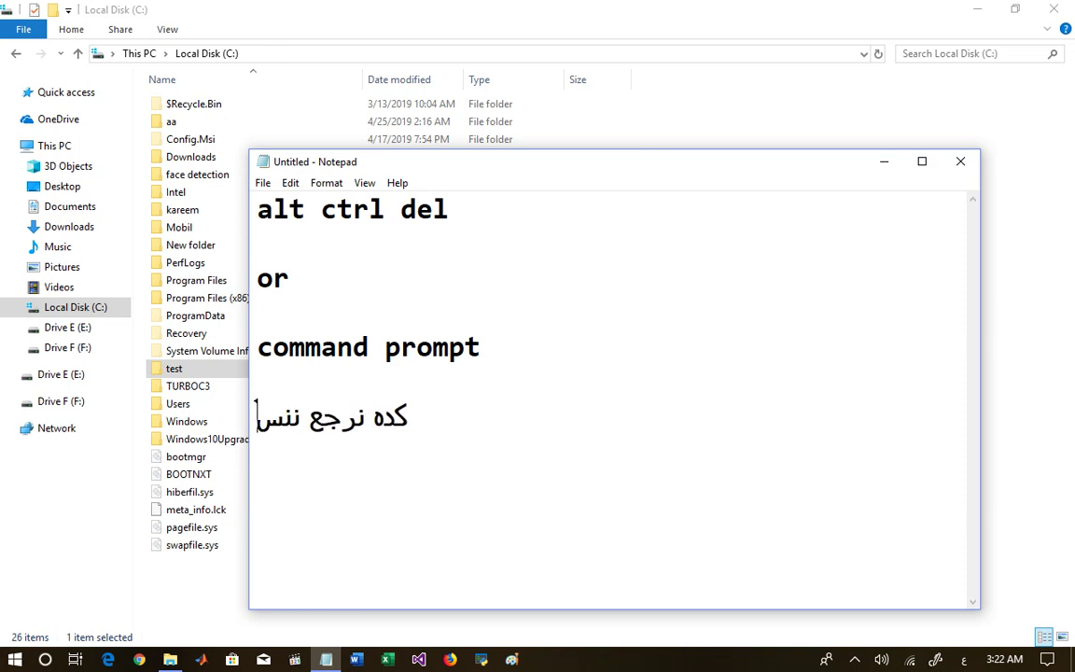
text(خ)
key(Return)
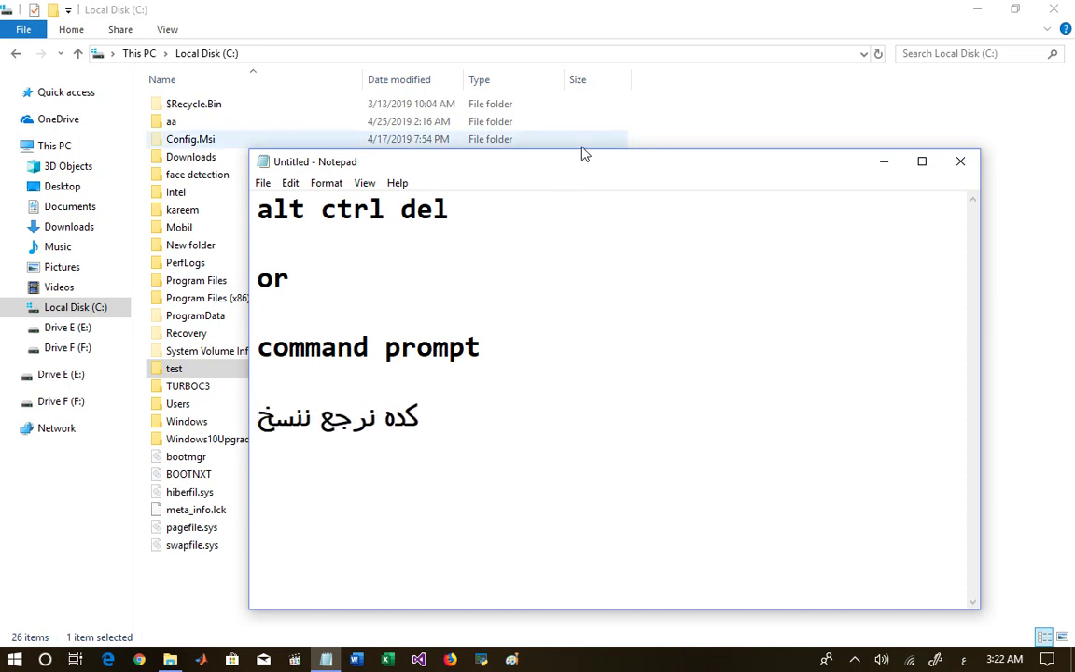
- Copy the aa folder on Local Disk (C:) again and check whether Paste is available in that location
click(192, 125)
right_click(192, 125)
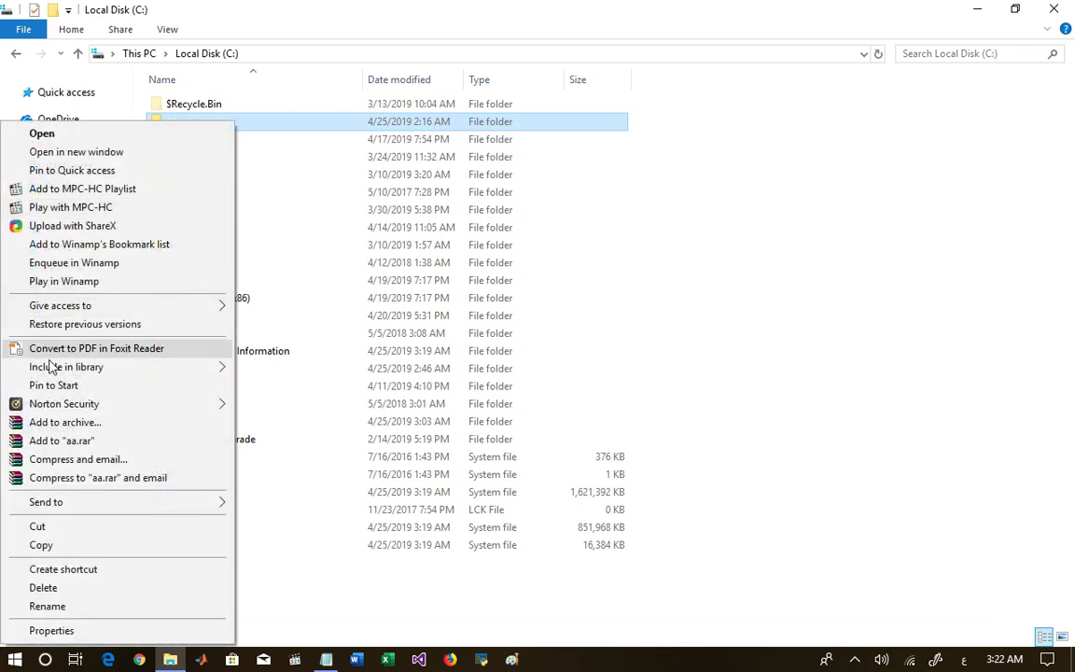
click(93, 548)
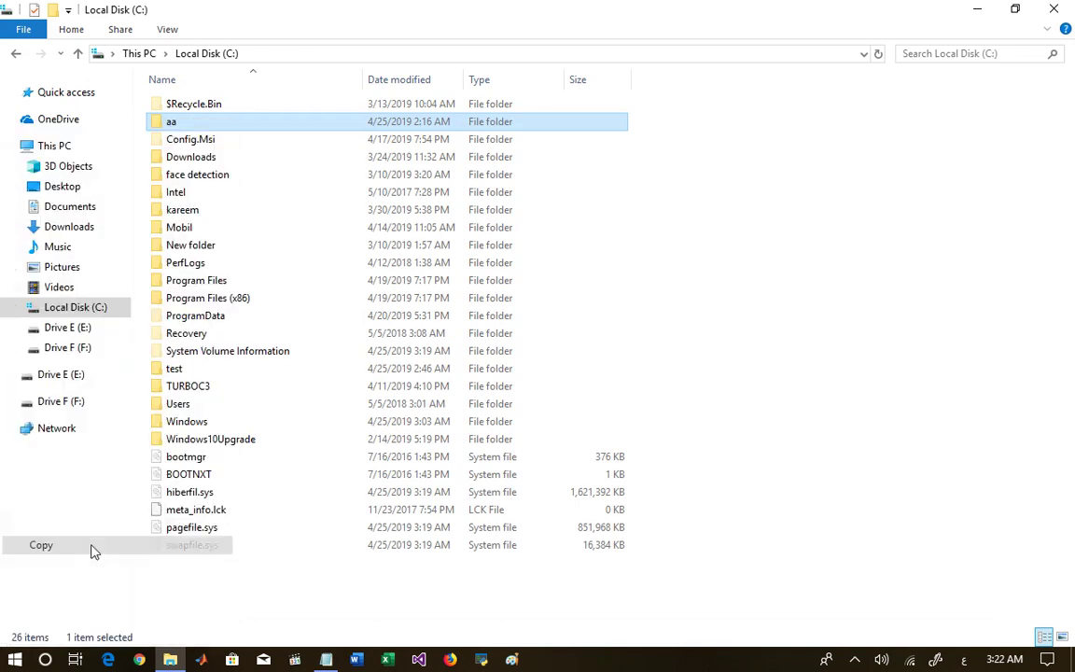
right_click(740, 344)
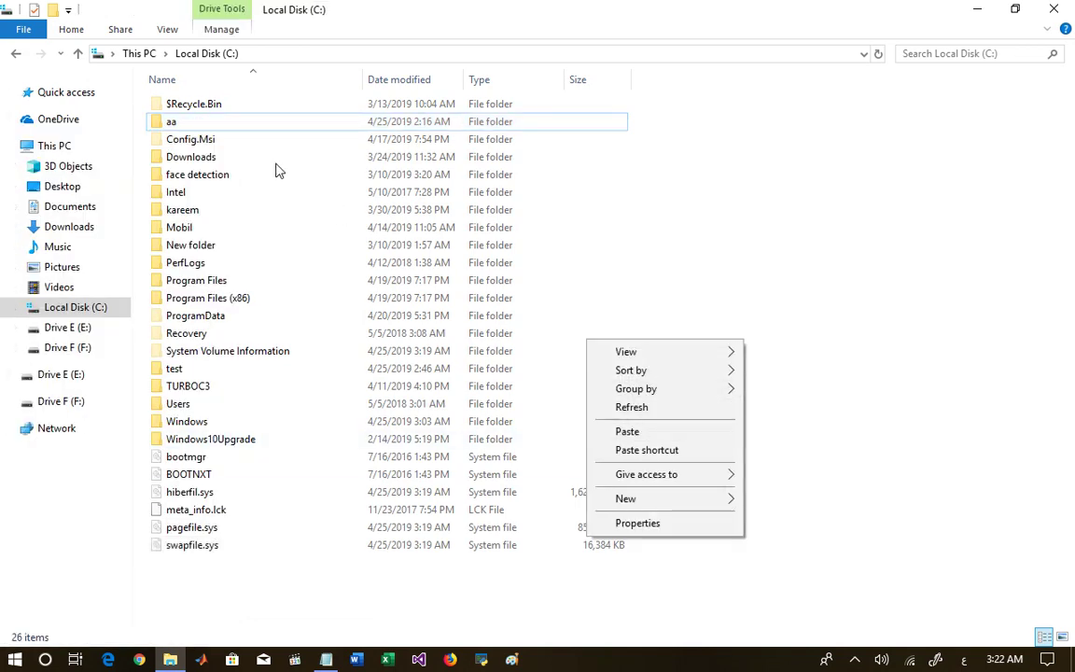
click(706, 215)
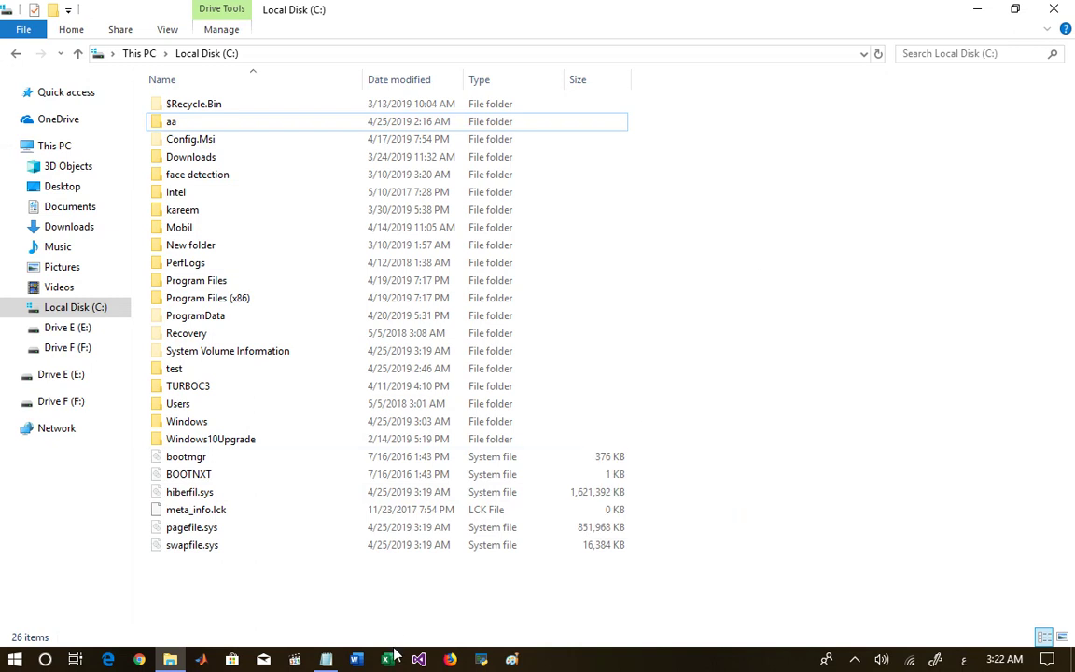
- Return to the Notepad note and replace all its text with «كده مش فاضل»
click(329, 660)
key(ctrl+a)
text(كد)
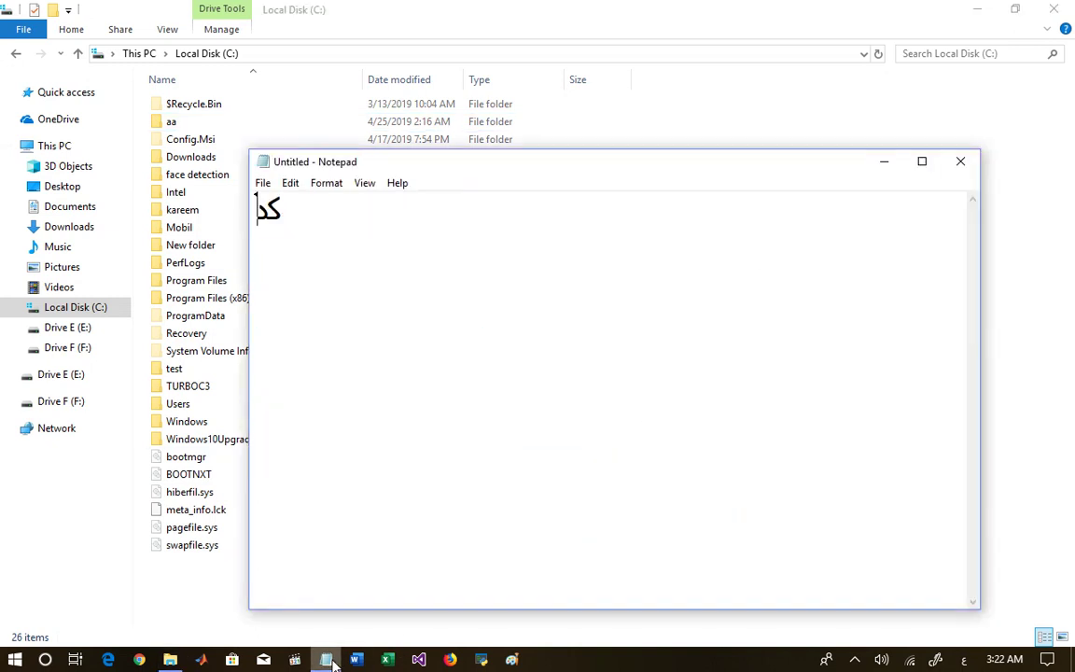
text(ه مش ق)
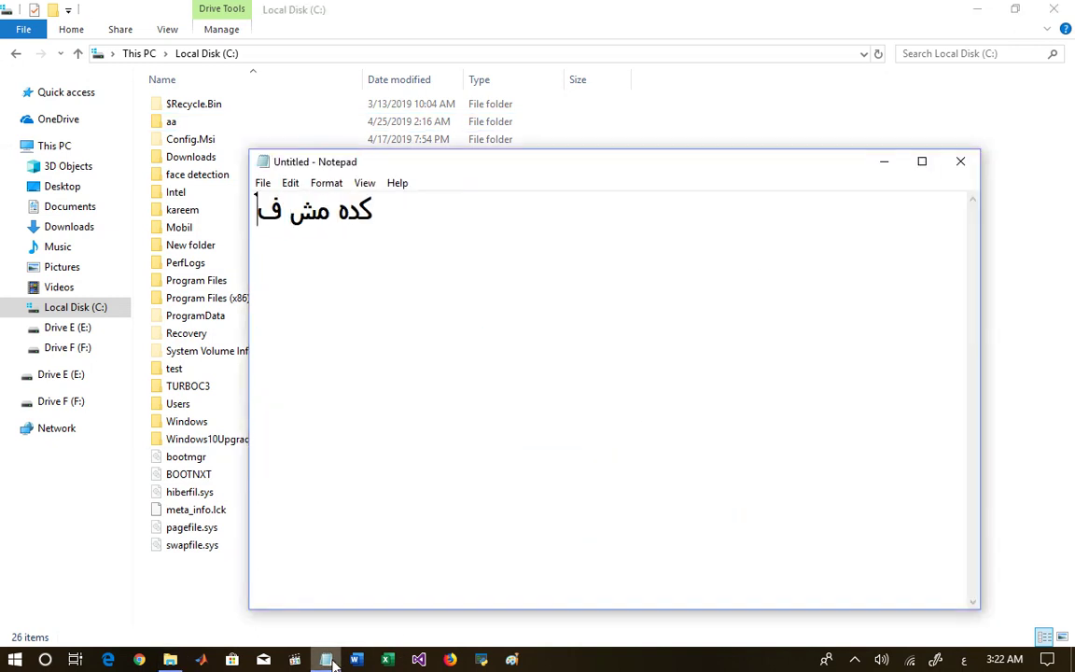
key(BackSpace)
text(فاض)
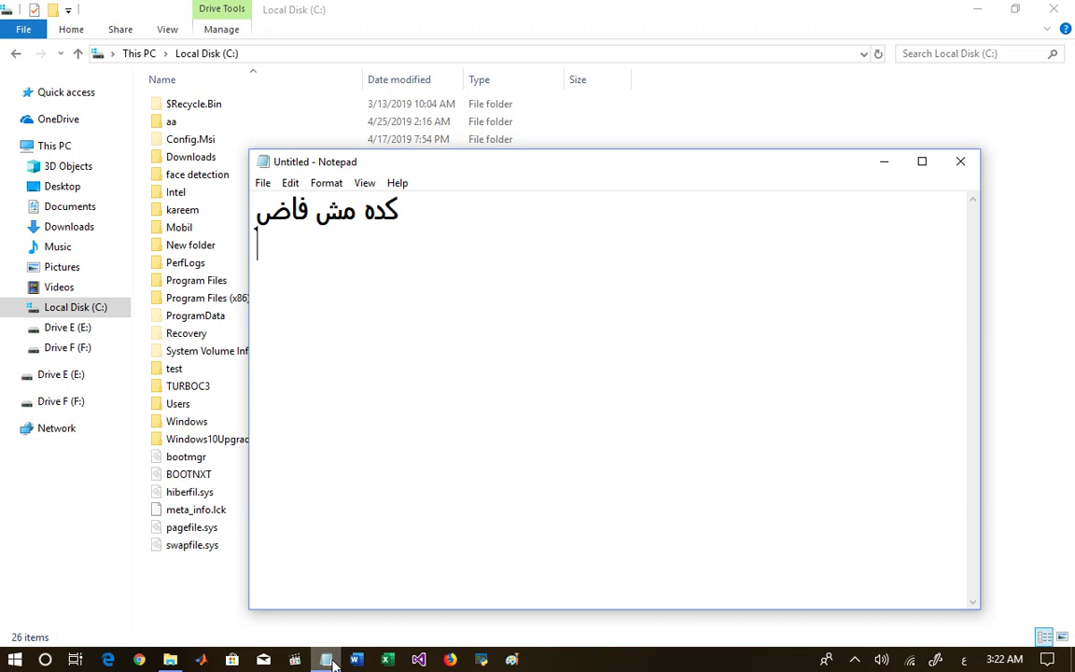
text(ل)
key(BackSpace)
key(BackSpace)
text(ل)
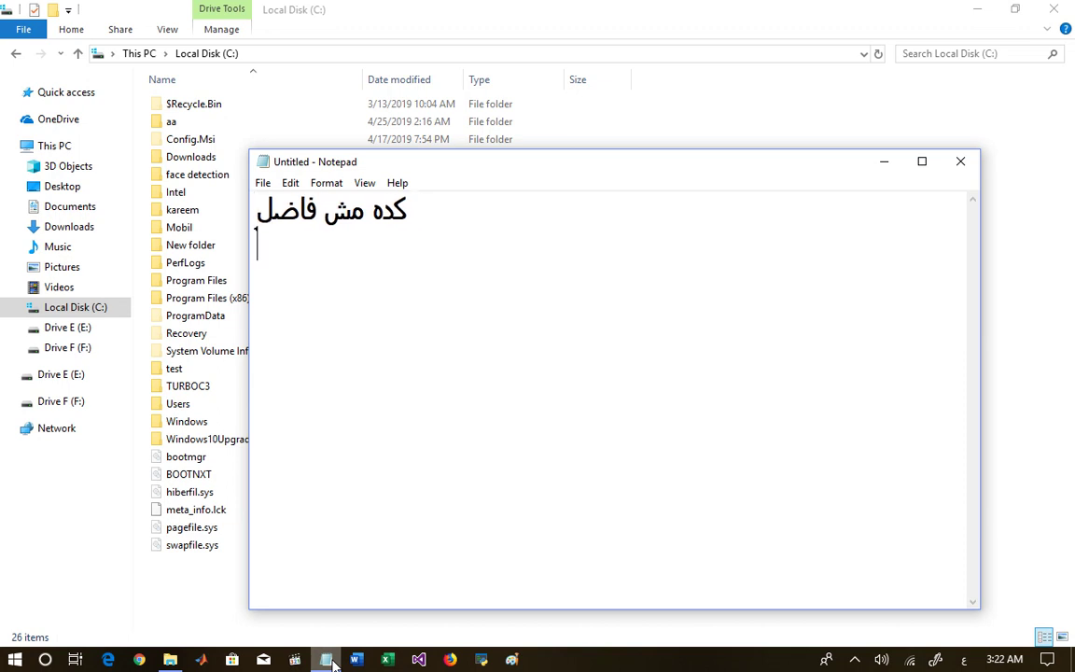
- Continue the note with «غير», «اننا نحط الفيرس في» and "startup", each on its own line
text(يراننا نحط)
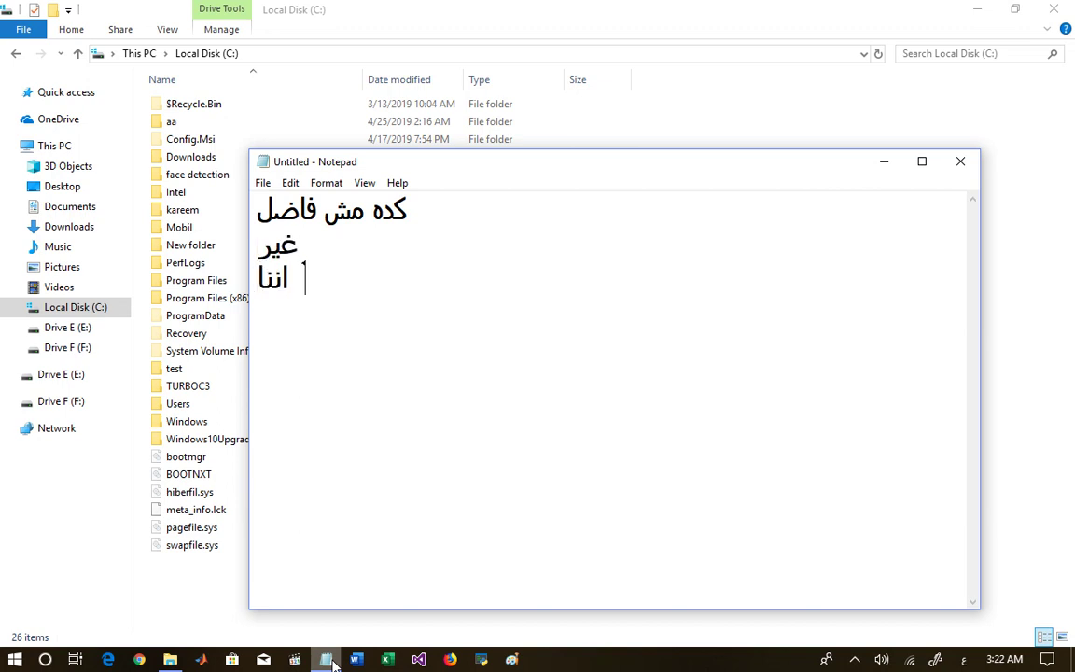
text( الف)
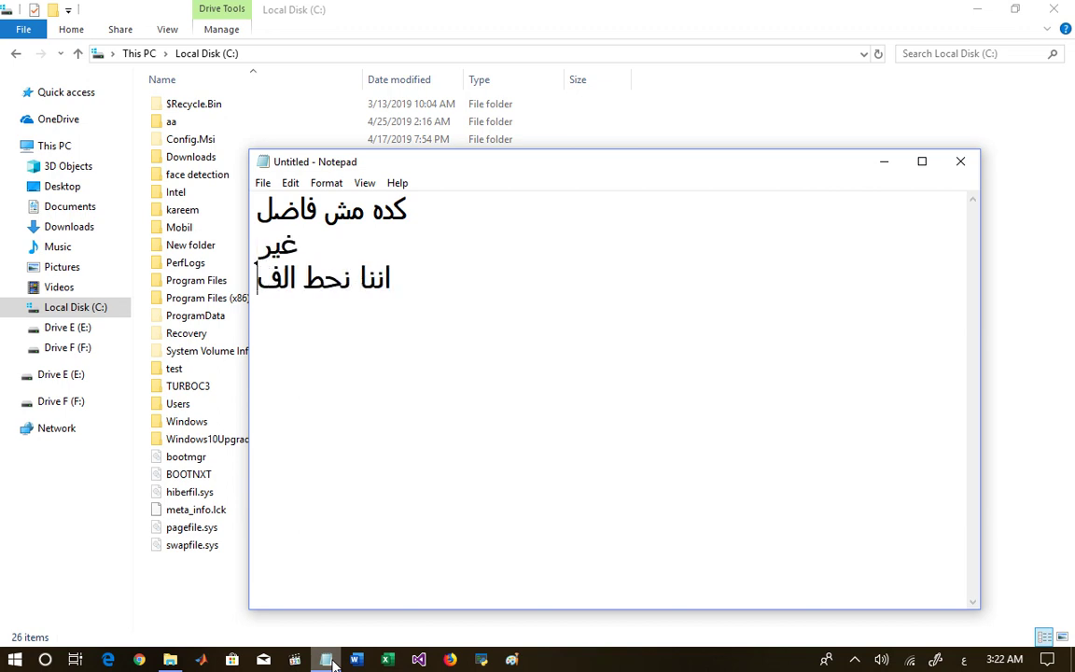
text(يرس في)
key(Return)
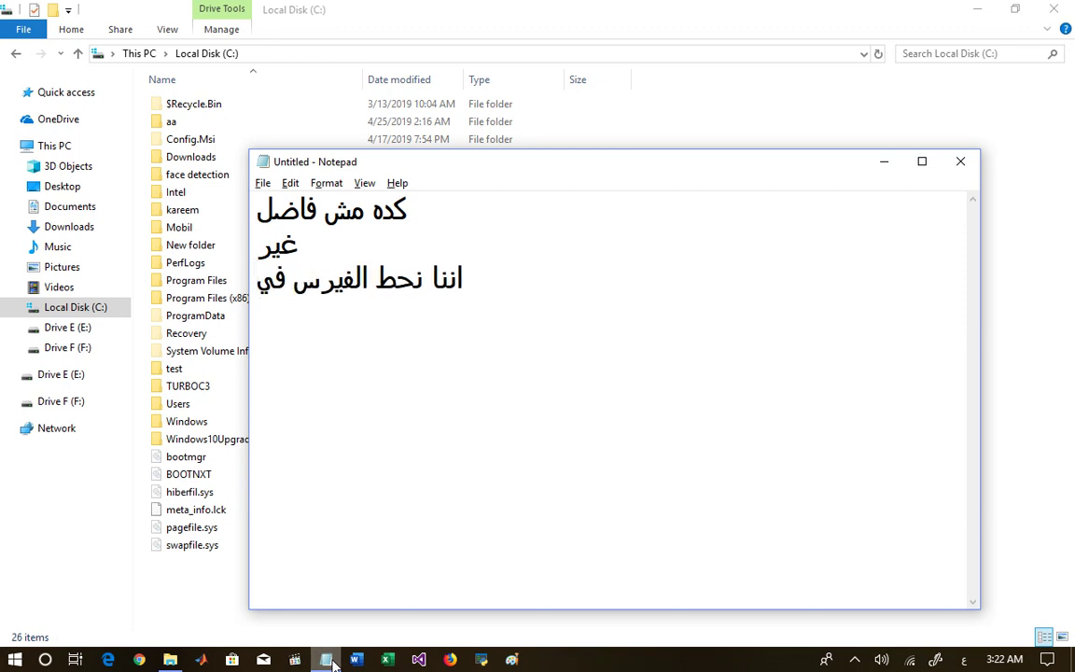
key(alt+shift)
text(startup)
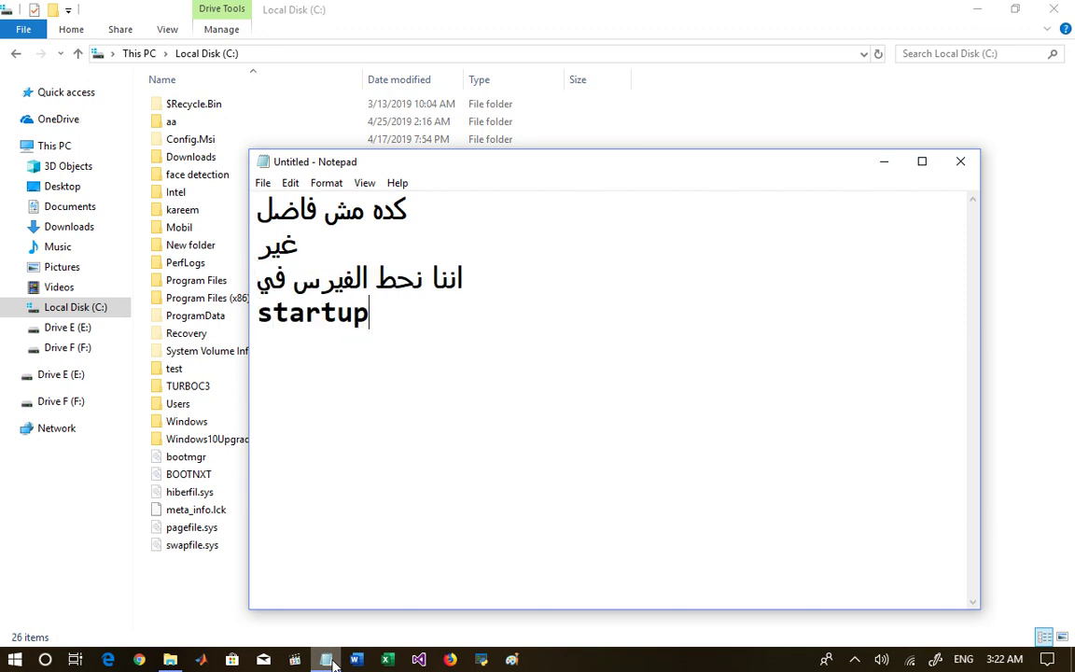
- Start closing the note, and open the Windows Start-up folder by running shell:startup
click(964, 163)
key(super+r)
text(s)
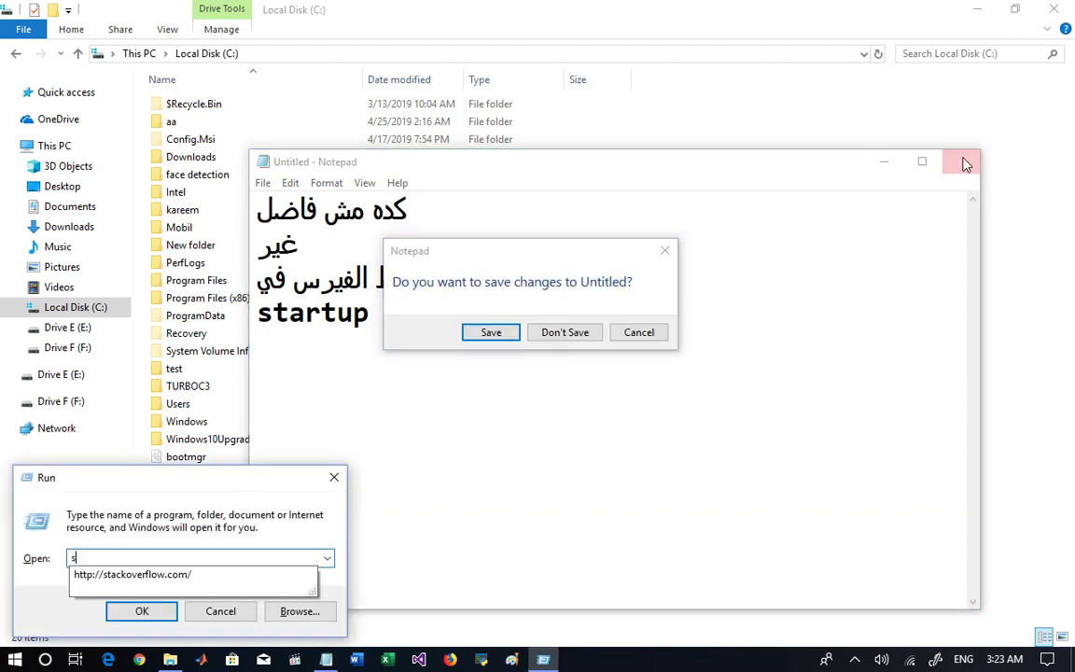
text(hell:startup)
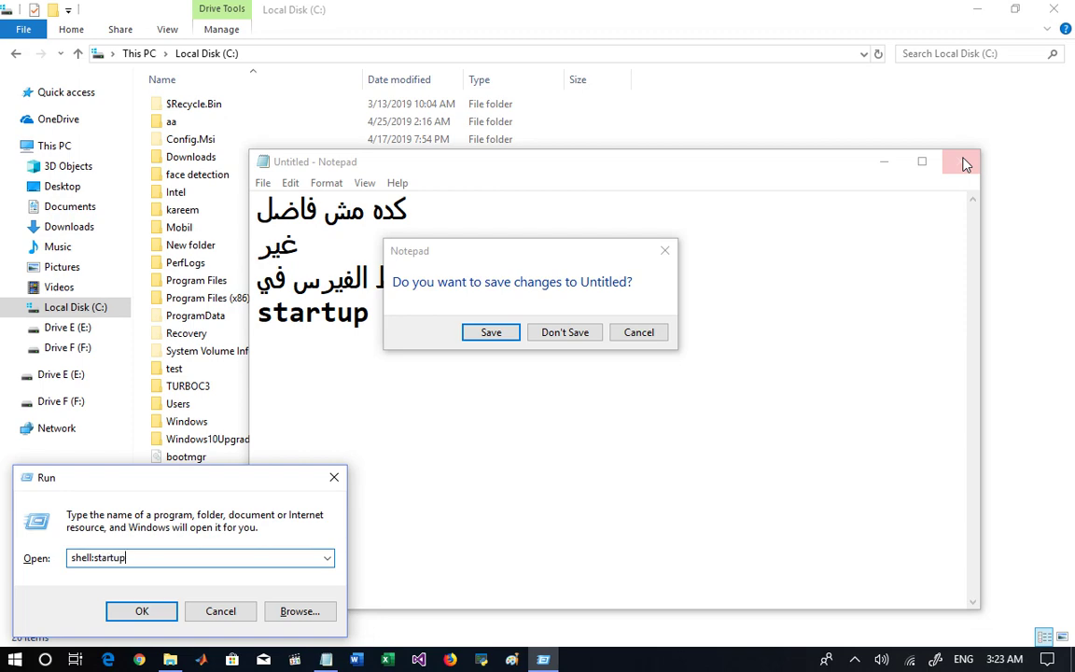
key(Return)
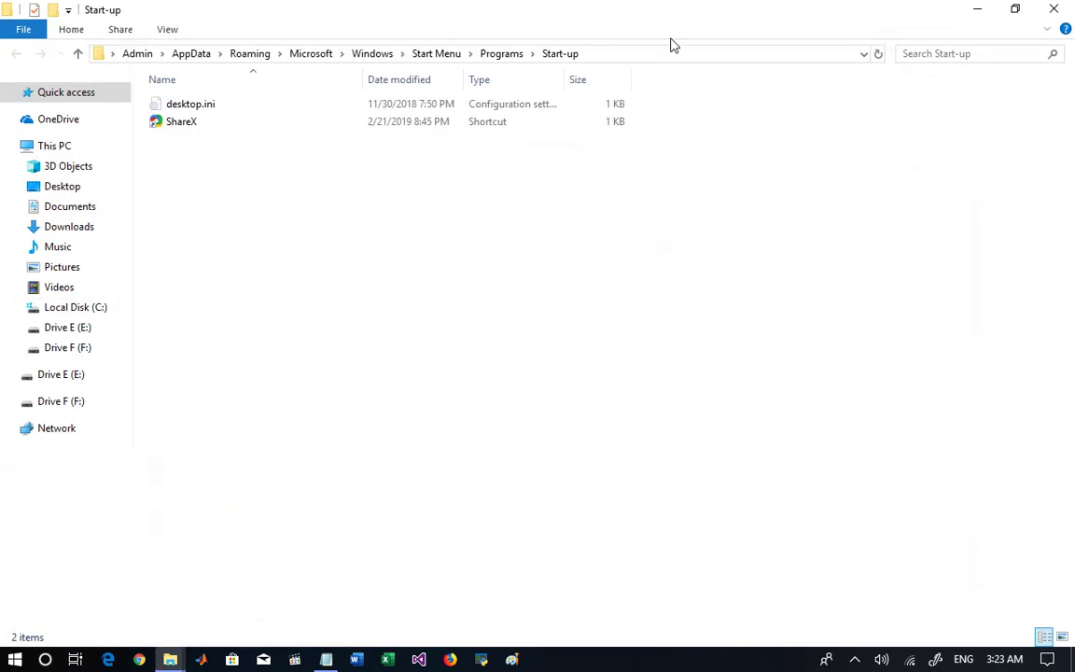
mouse_move(170, 657)
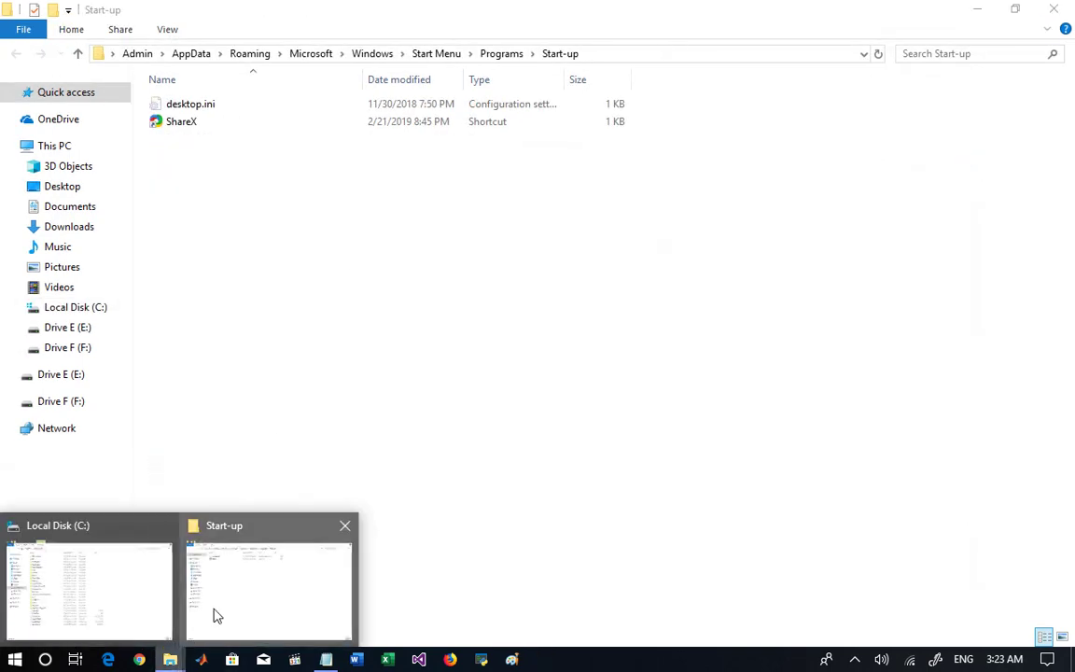